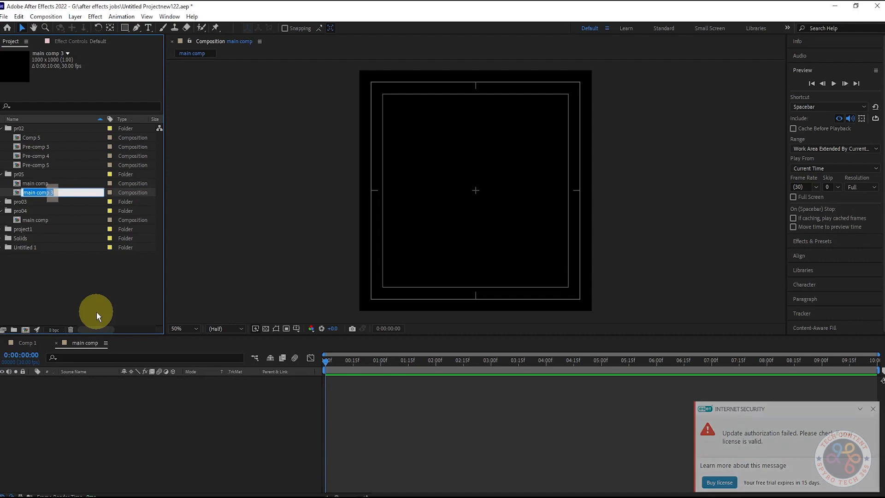
# - Rename the duplicated composition in the pr05 folder to layer1 and open it
pyautogui.write('layer1')
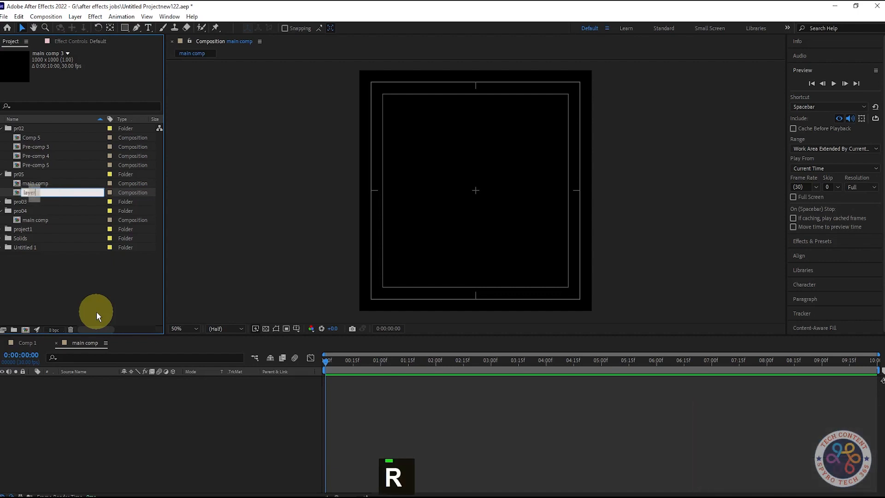
pyautogui.click(96, 312)
pyautogui.click(34, 183)
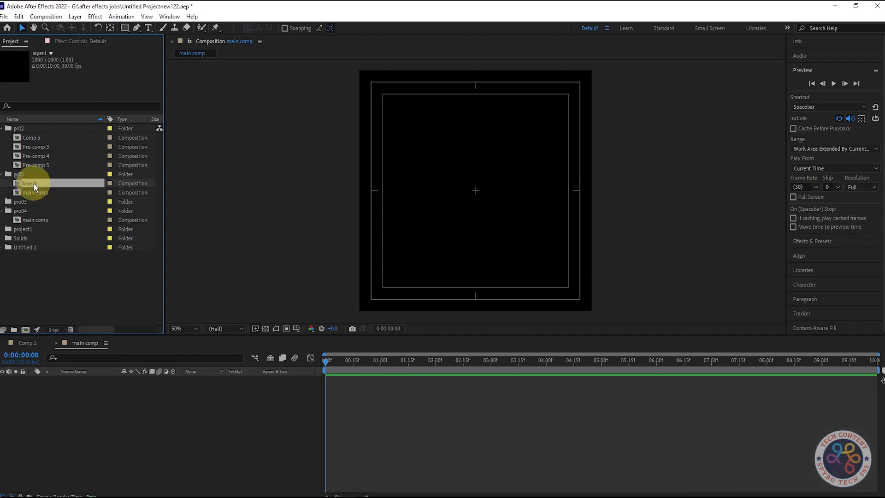
pyautogui.doubleClick(34, 184)
pyautogui.click(193, 329)
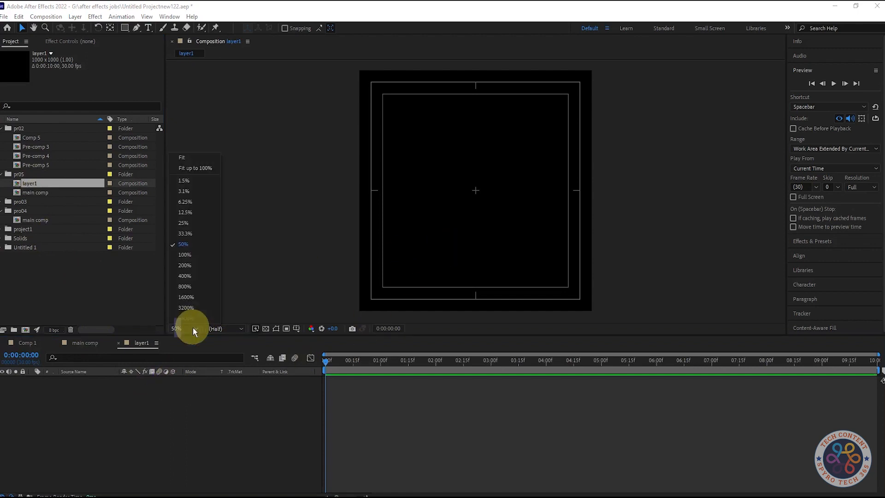
pyautogui.click(204, 158)
pyautogui.scroll(2, 440, 205)
pyautogui.scroll(-2, 440, 205)
pyautogui.scroll(1, 440, 205)
pyautogui.scroll(-1, 440, 205)
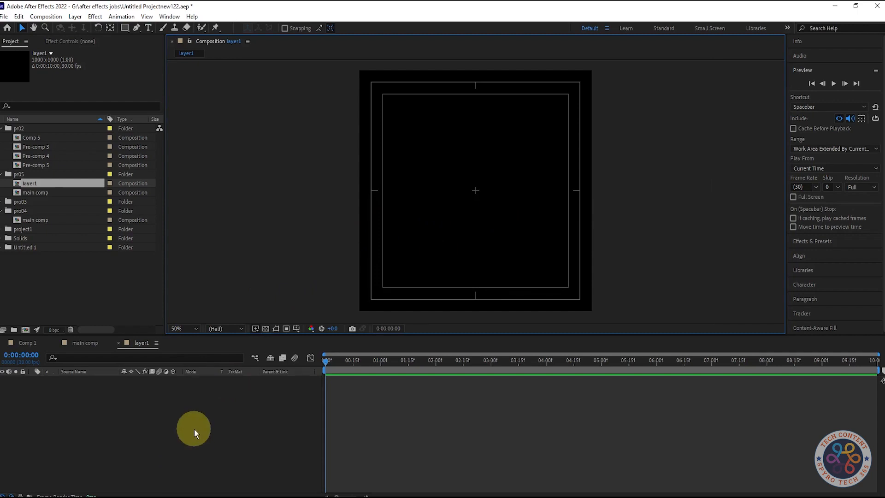
# - Set the shape fill to yellow and add a rectangle shape layer covering the whole composition
pyautogui.click(124, 29)
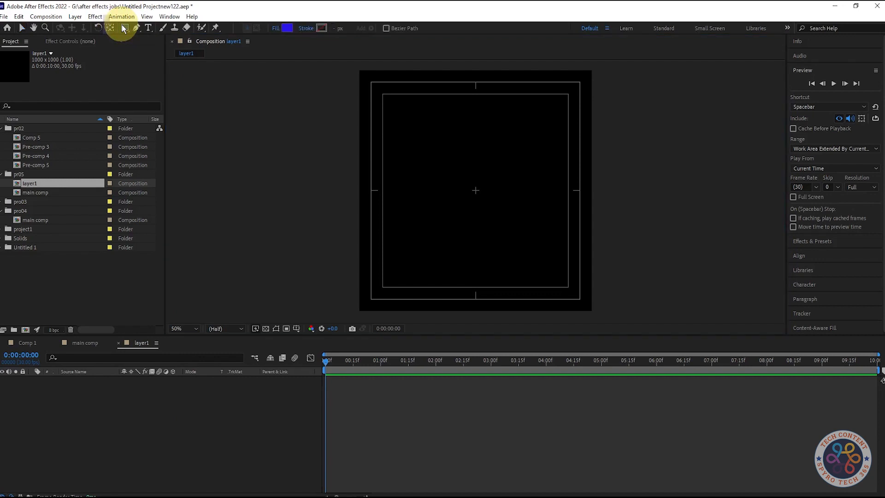
pyautogui.click(287, 28)
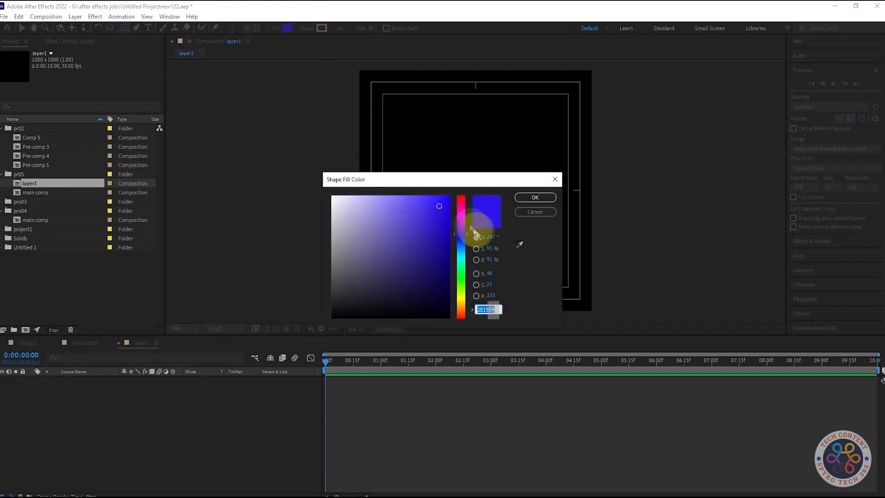
pyautogui.click(461, 300)
pyautogui.click(532, 197)
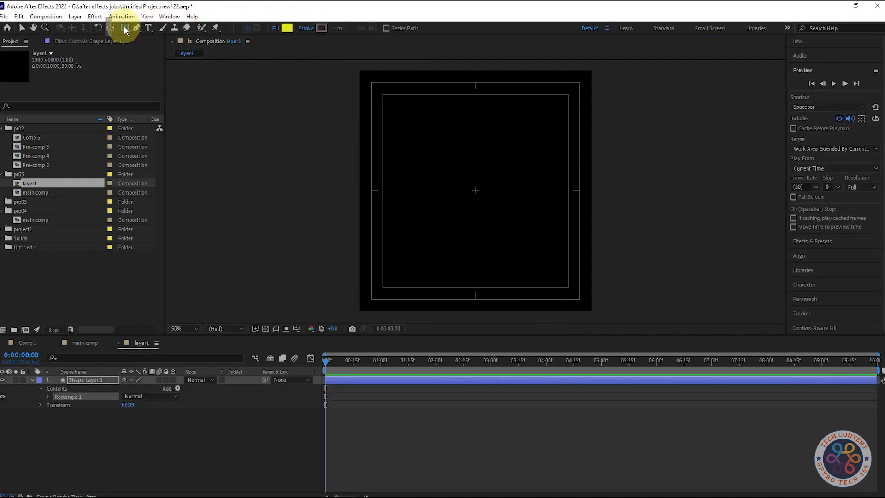
pyautogui.doubleClick(123, 27)
# - Animate the rectangle's scale from 0% at the start to 100% at 1 second 15 frames
pyautogui.press('s')
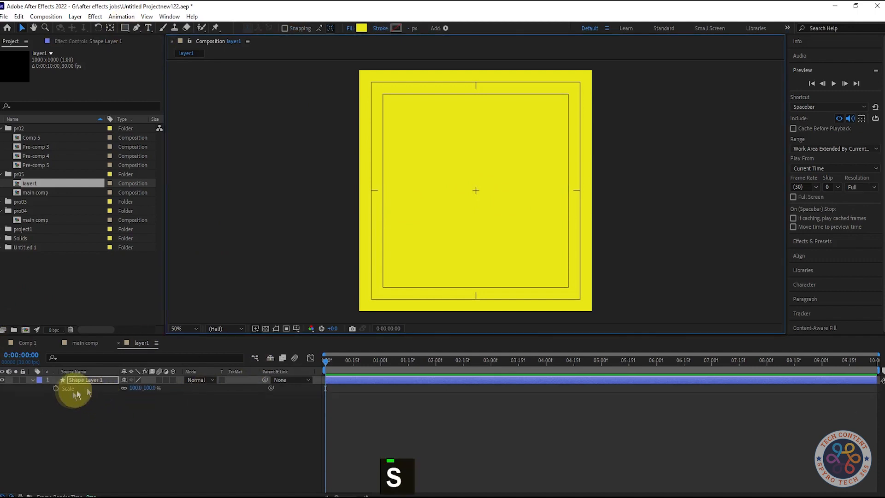
pyautogui.click(327, 388)
pyautogui.moveTo(327, 388); pyautogui.dragTo(408, 388)
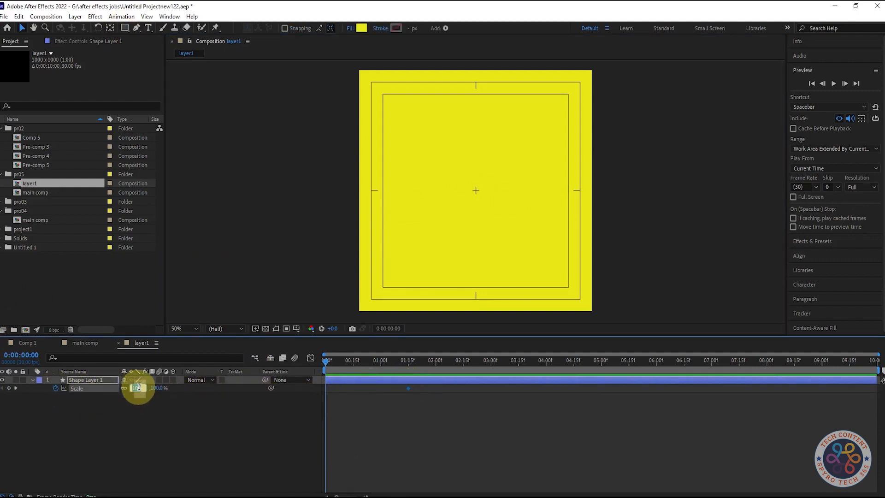
pyautogui.write('0,0.0')
pyautogui.press('Return')
# - Preview the scale animation, shorten it to end at 1 second and apply Easy Ease to both keyframes
pyautogui.press('space')
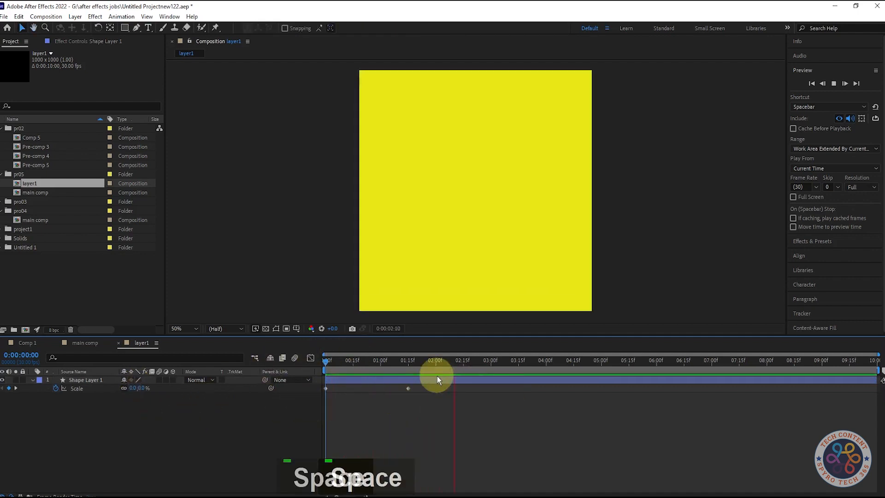
pyautogui.press('space')
pyautogui.moveTo(408, 388); pyautogui.dragTo(323, 401)
pyautogui.press('F9')
# - Lengthen the first scale keyframe's outgoing ease in the speed graph and preview the result
pyautogui.click(310, 358)
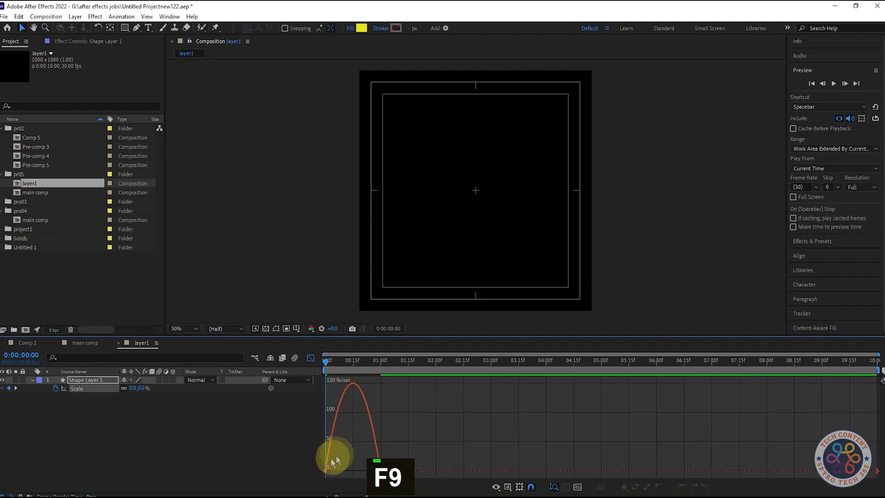
pyautogui.click(325, 470)
pyautogui.click(326, 470)
pyautogui.moveTo(334, 471); pyautogui.dragTo(364, 470)
pyautogui.click(310, 358)
pyautogui.press('space')
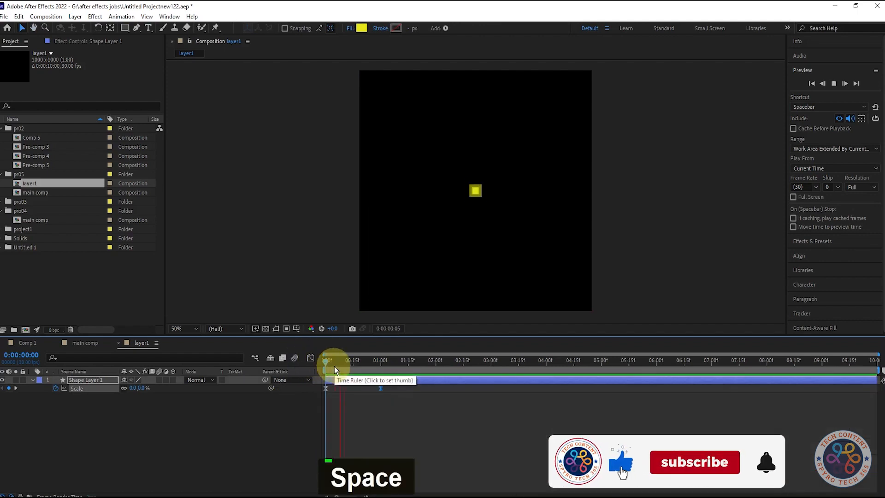
pyautogui.press('space')
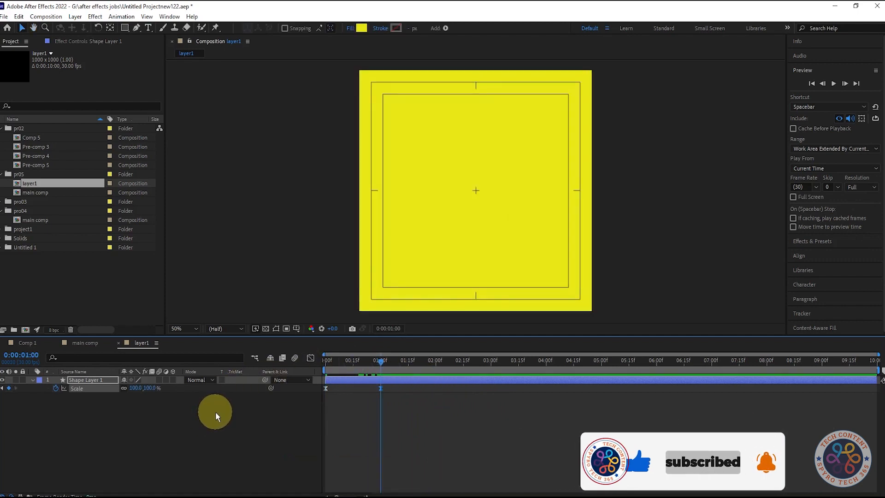
# - Draw a five-pointed star with an outer radius of about 430 on a new shape layer over the yellow background
pyautogui.click(125, 27)
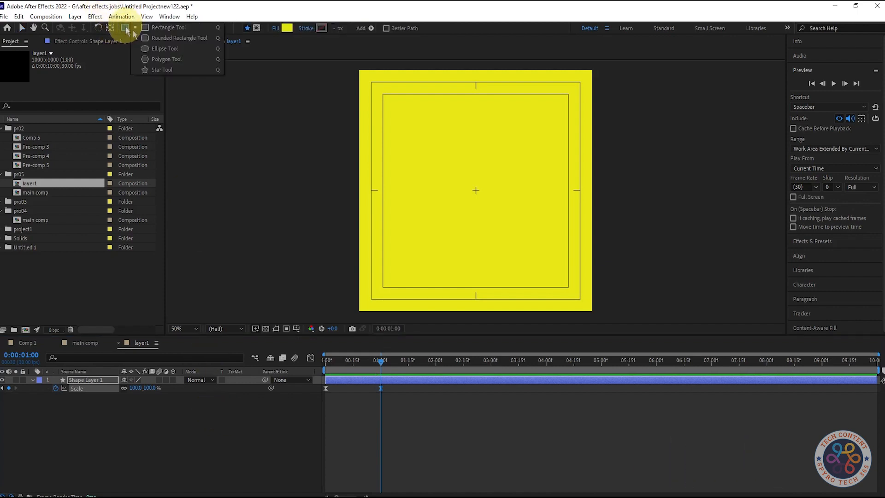
pyautogui.click(178, 69)
pyautogui.click(181, 425)
pyautogui.click(125, 28)
pyautogui.click(170, 68)
pyautogui.moveTo(441, 138); pyautogui.dragTo(504, 217)
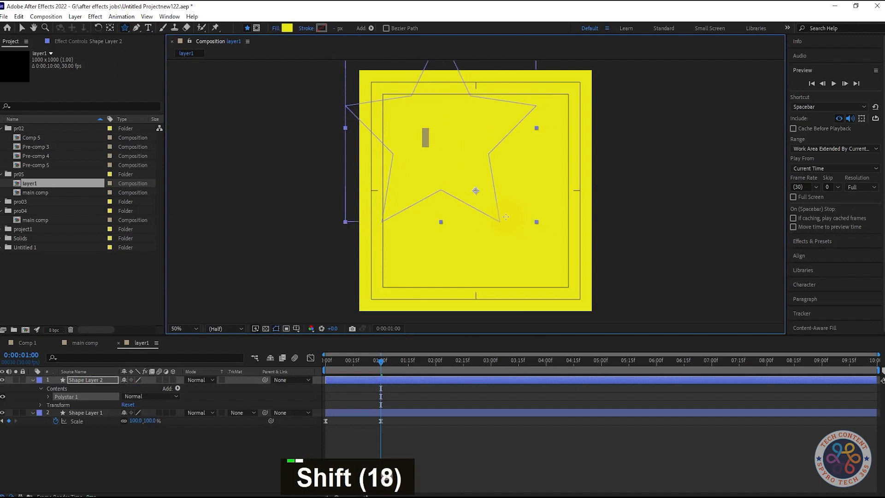
# - Change the star's fill to bright cyan
pyautogui.click(287, 28)
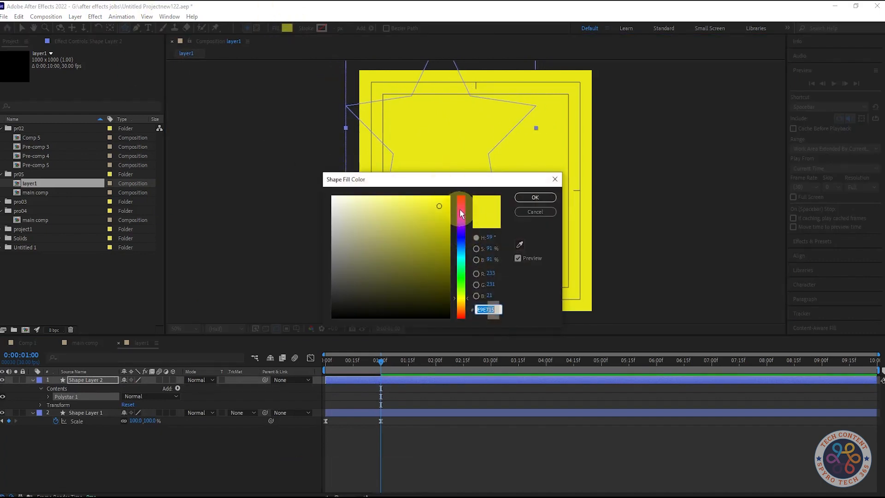
pyautogui.click(460, 204)
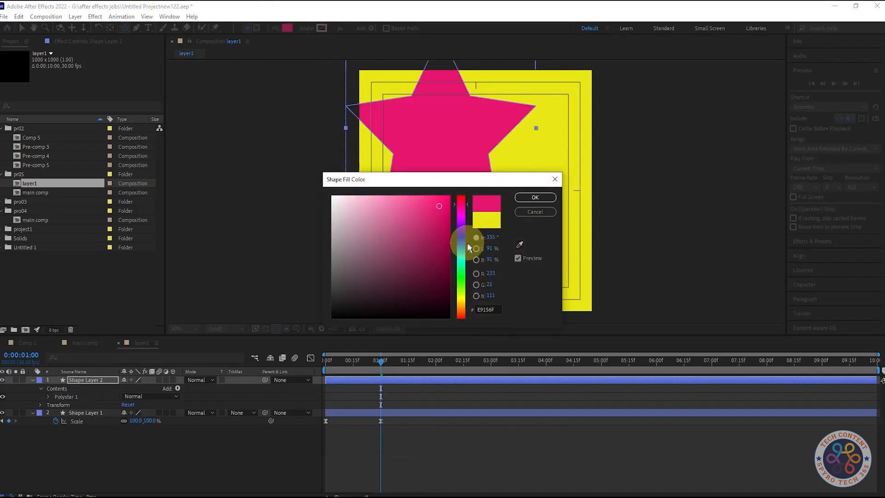
pyautogui.click(461, 259)
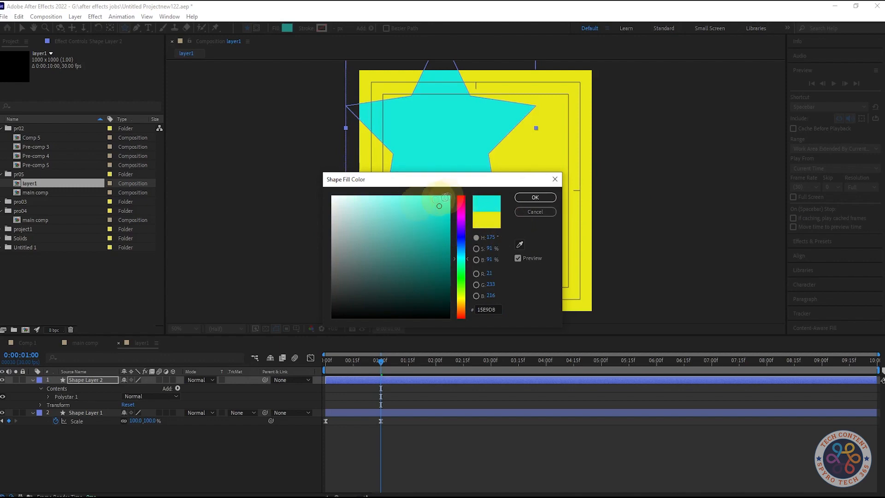
pyautogui.click(461, 200)
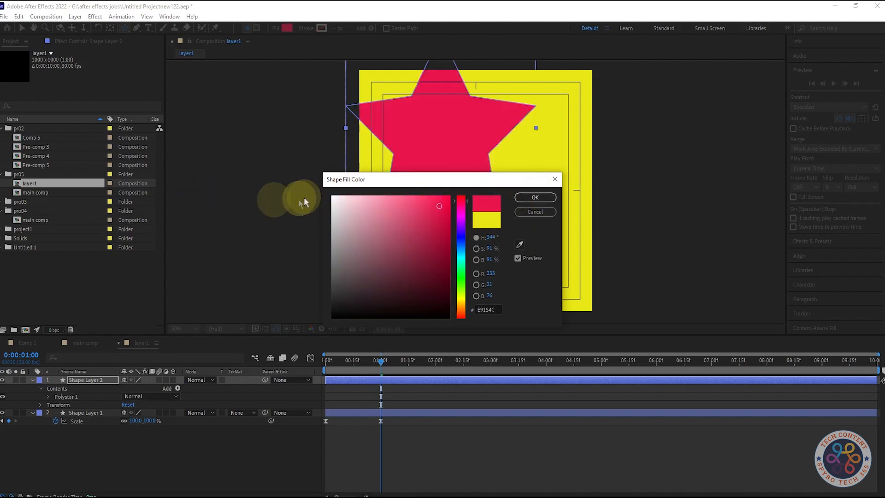
pyautogui.click(333, 198)
pyautogui.click(462, 231)
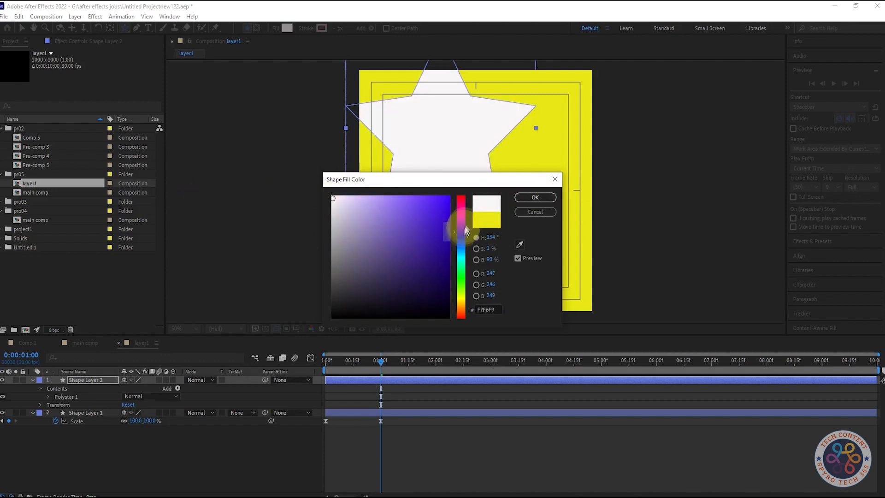
pyautogui.click(458, 263)
pyautogui.click(433, 203)
pyautogui.click(539, 200)
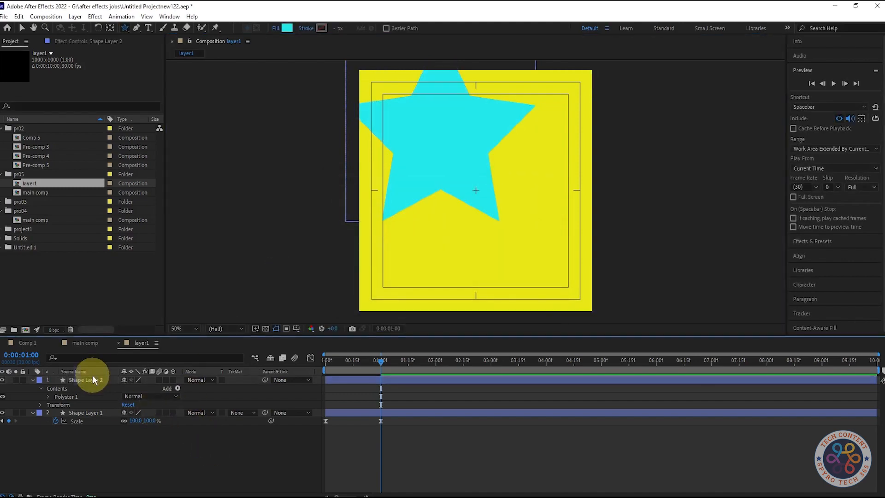
# - Centre the star's anchor point in its content and centre the star in the composition
pyautogui.click(93, 379)
pyautogui.press('v')
pyautogui.moveTo(443, 143); pyautogui.dragTo(472, 201)
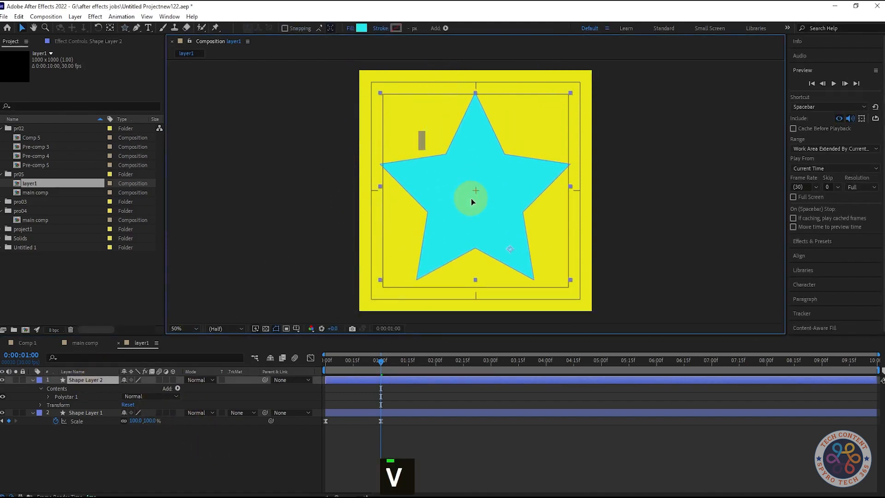
pyautogui.hotkey('ctrl', 'alt', 'Home')
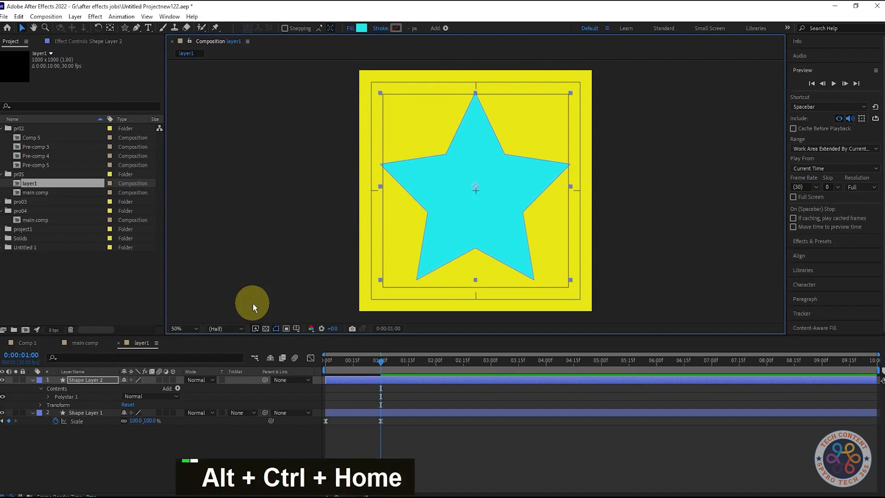
pyautogui.hotkey('ctrl', 'Home')
# - Turn the star into a triangle by setting its polystar path to 3 points
pyautogui.click(49, 397)
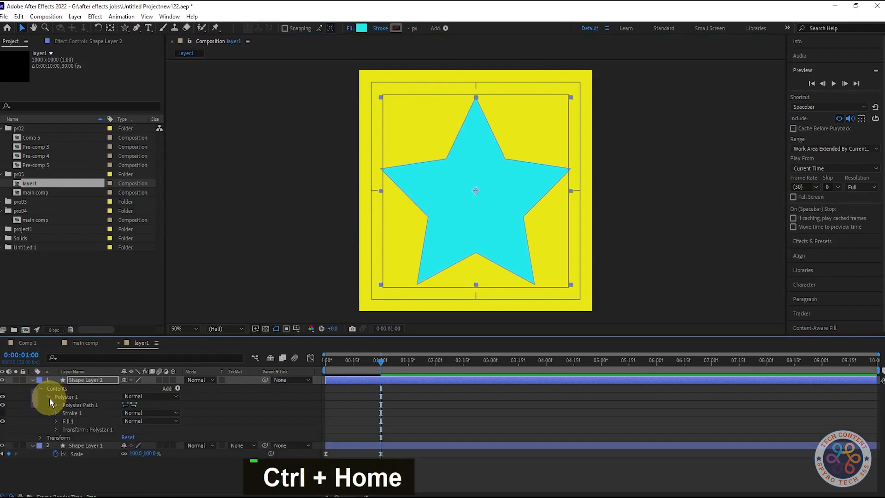
pyautogui.click(56, 405)
pyautogui.click(126, 421)
pyautogui.write('3')
pyautogui.click(202, 422)
pyautogui.click(80, 382)
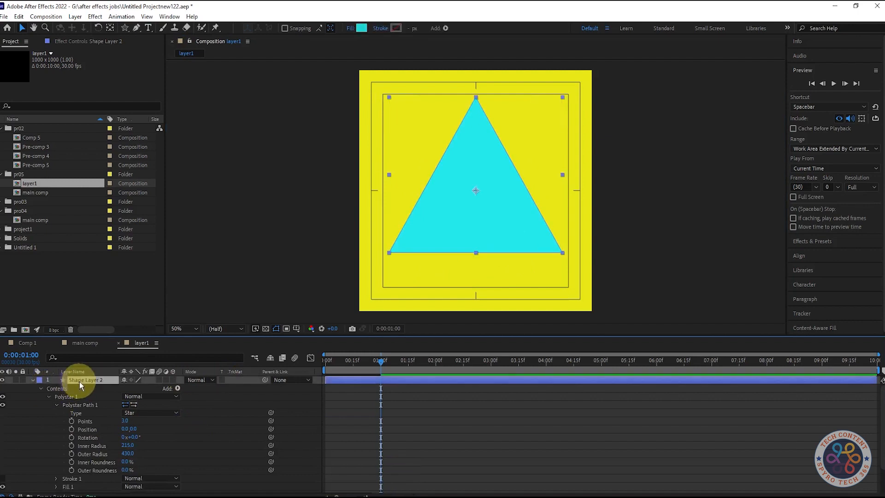
pyautogui.click(45, 398)
# - Move the triangle's anchor point to its top vertex and shift the triangle down towards the lower edge
pyautogui.click(109, 28)
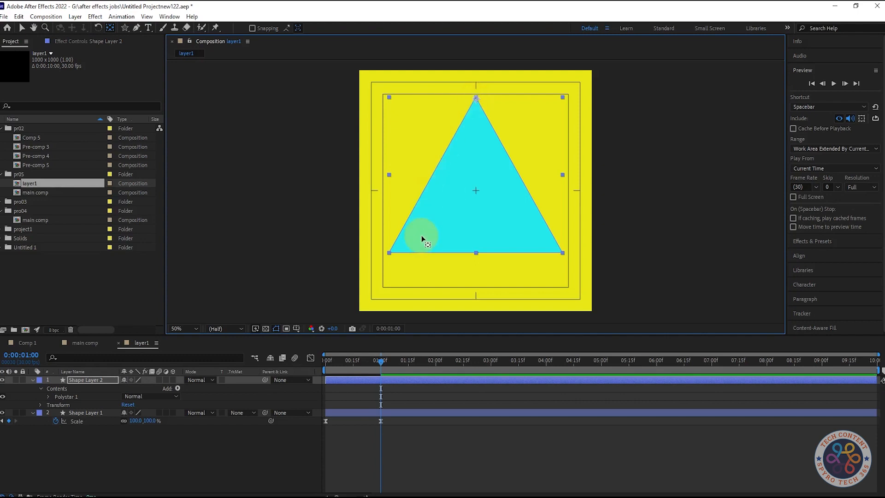
pyautogui.press('v')
pyautogui.moveTo(477, 207)
pyautogui.mouseDown()
pyautogui.moveTo(477, 257)
pyautogui.moveTo(480, 242)
pyautogui.mouseUp()
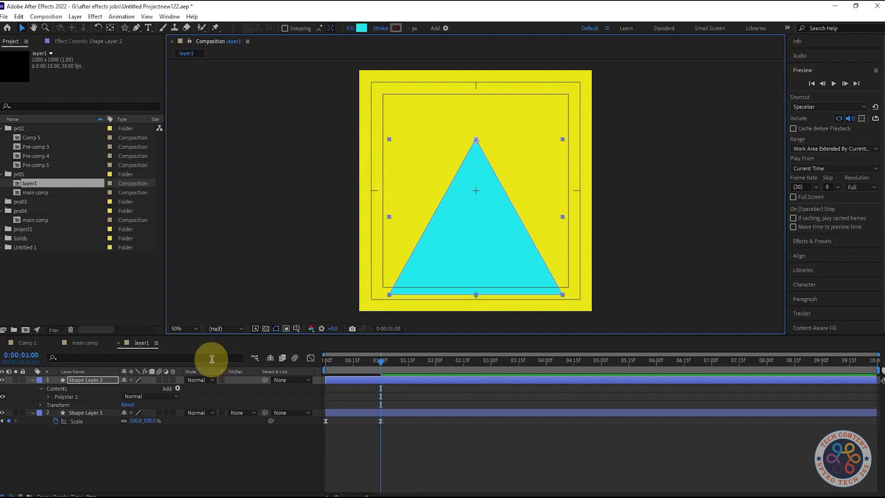
pyautogui.hotkey('ctrl', 'p')
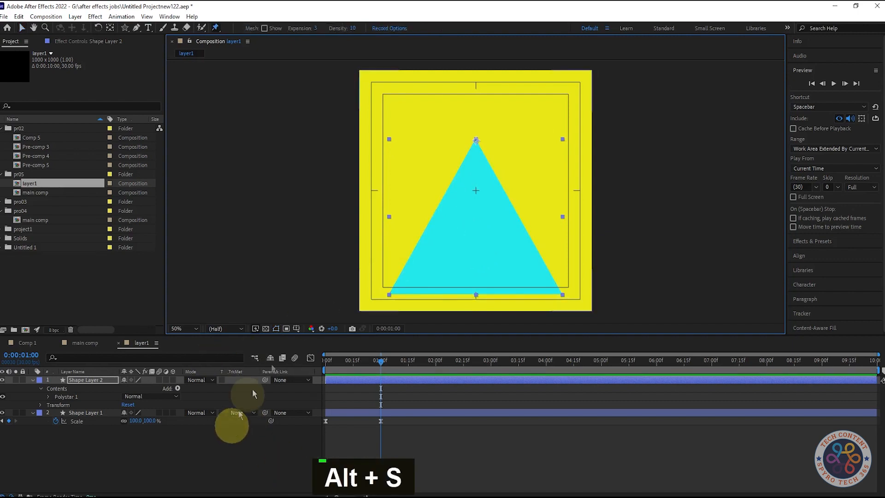
pyautogui.hotkey('ctrl', 'Home')
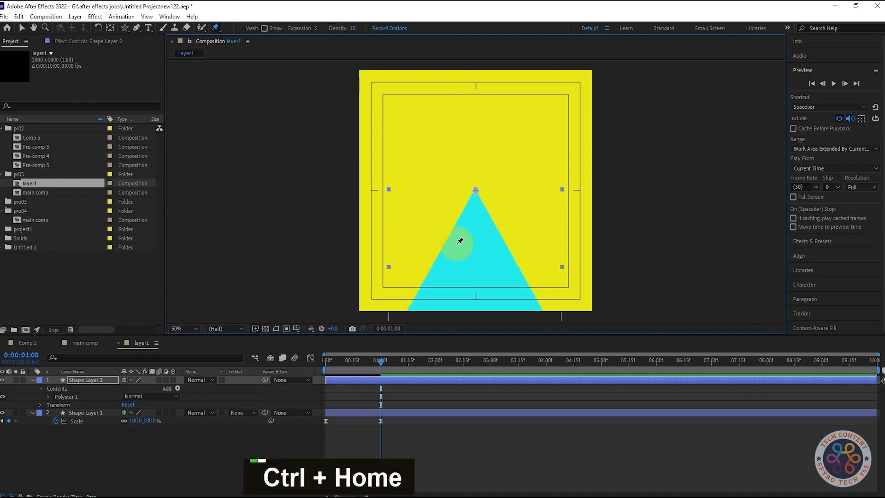
pyautogui.scroll(-2, 531, 174)
pyautogui.scroll(2, 501, 247)
pyautogui.press('v')
pyautogui.hotkey('ctrl', 'z')
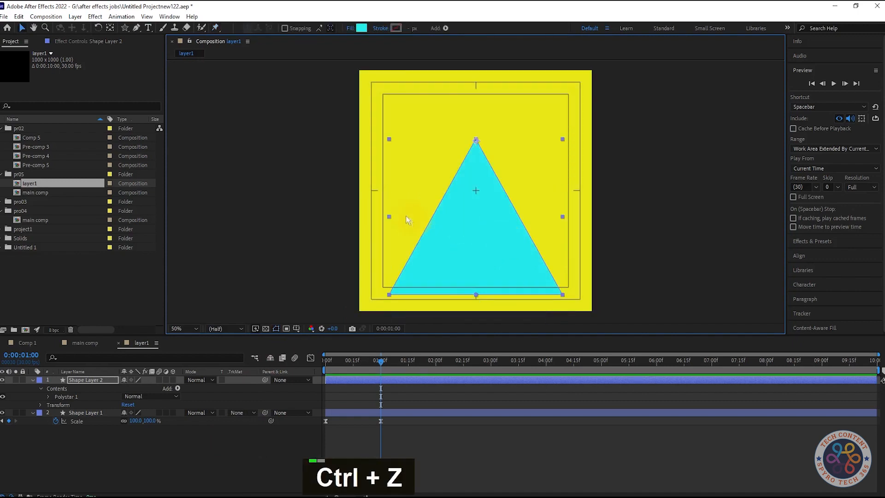
# - Scale the triangle to 134% wide and 73% high, and place its top vertex at the composition centre
pyautogui.press('s')
pyautogui.moveTo(133, 389); pyautogui.dragTo(149, 399)
pyautogui.hotkey('ctrl', 'Home')
pyautogui.click(168, 439)
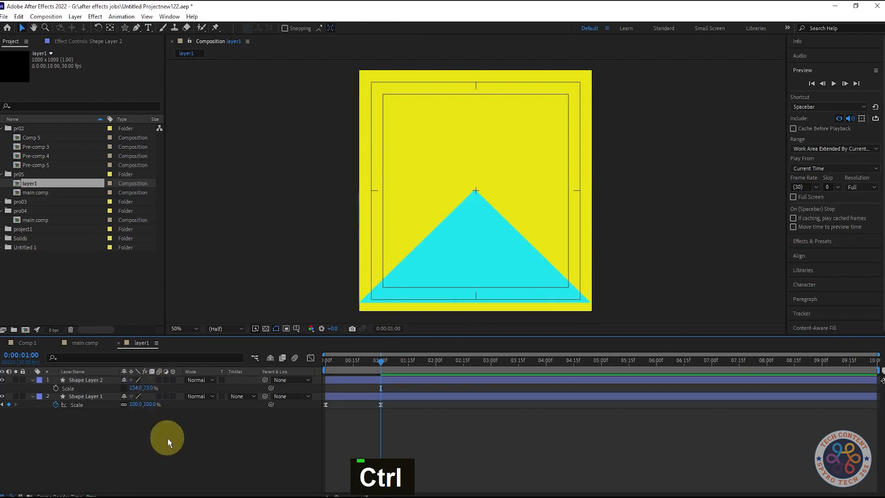
# - Refine the triangle's anchor point on its top vertex and recentre the layer in the composition
pyautogui.click(105, 380)
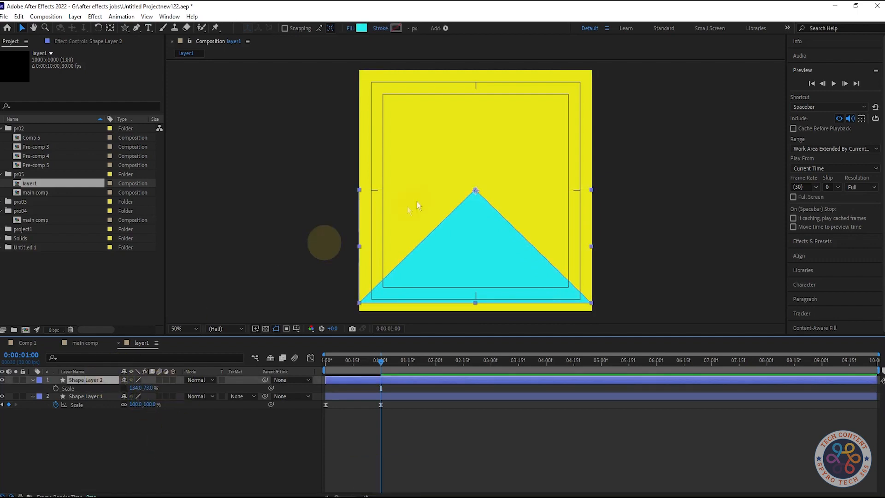
pyautogui.click(207, 449)
pyautogui.click(105, 380)
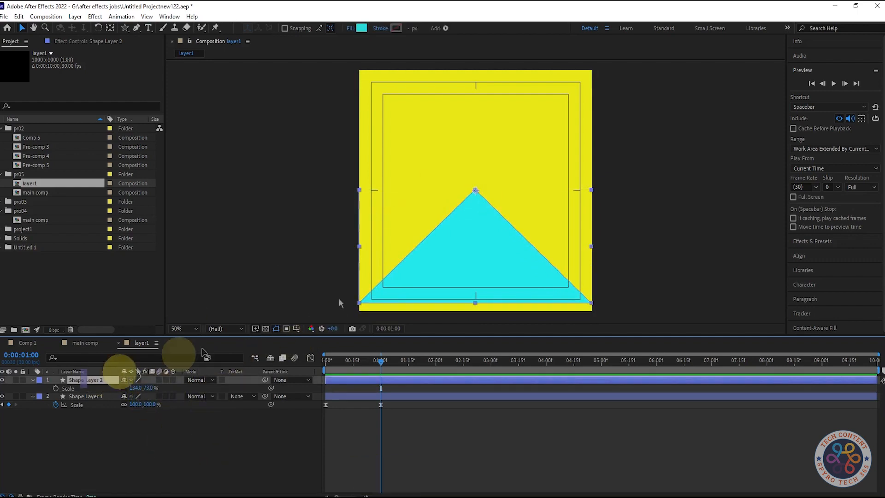
pyautogui.click(110, 28)
pyautogui.click(475, 190)
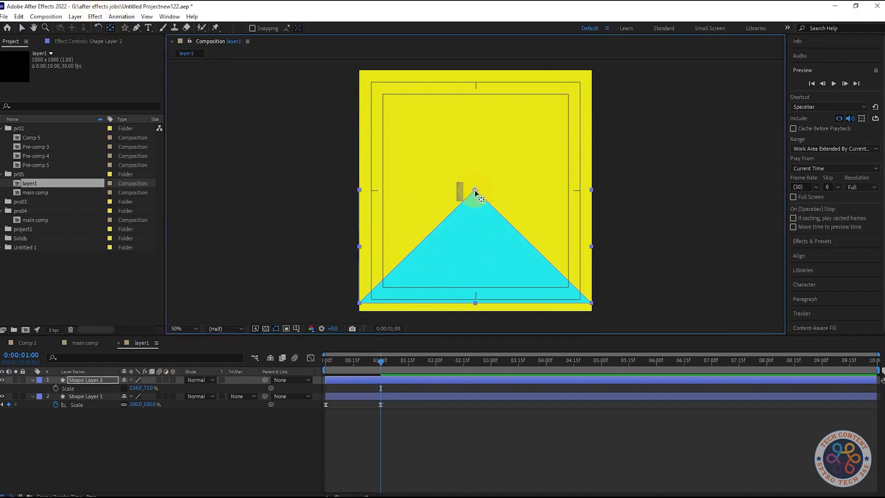
pyautogui.hotkey('ctrl', 'alt', 'Home')
pyautogui.hotkey('ctrl', 'z')
pyautogui.hotkey('ctrl', 'Home')
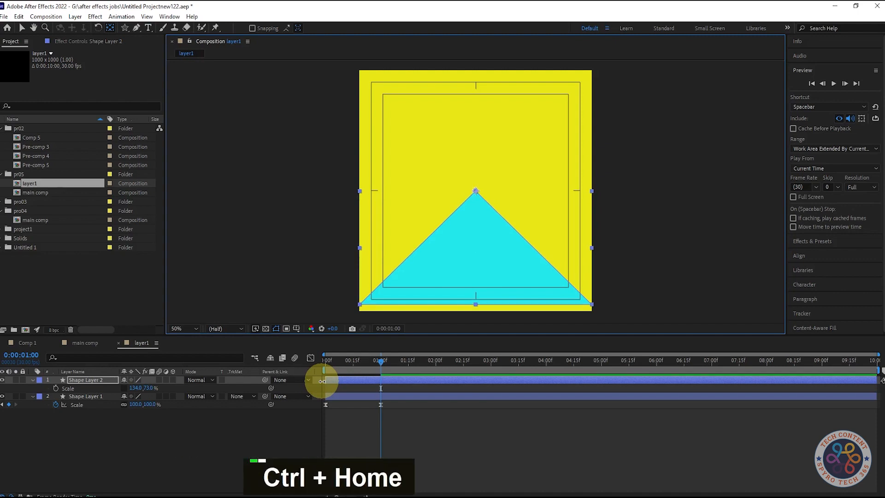
pyautogui.click(275, 442)
pyautogui.click(468, 245)
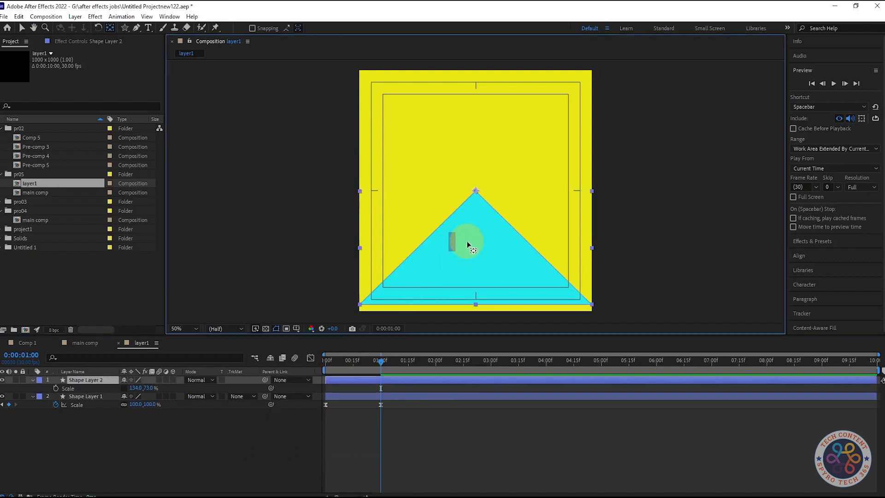
pyautogui.press('Right')
pyautogui.press('Right')
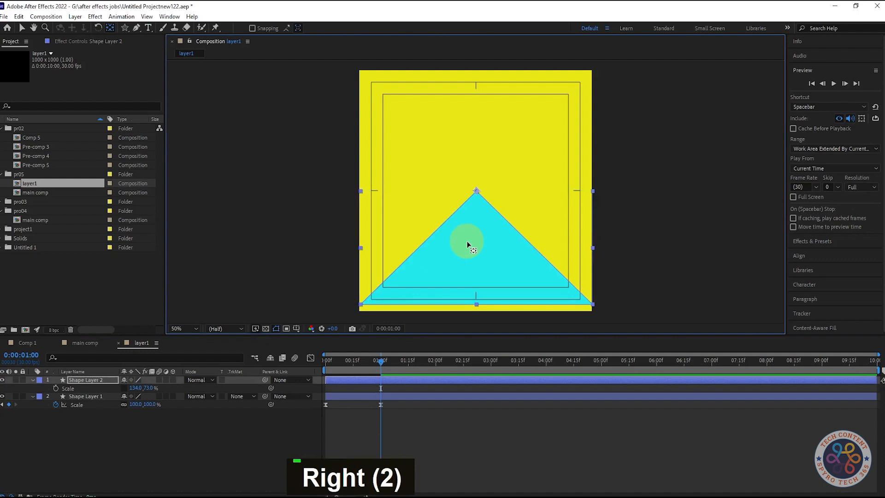
pyautogui.click(303, 436)
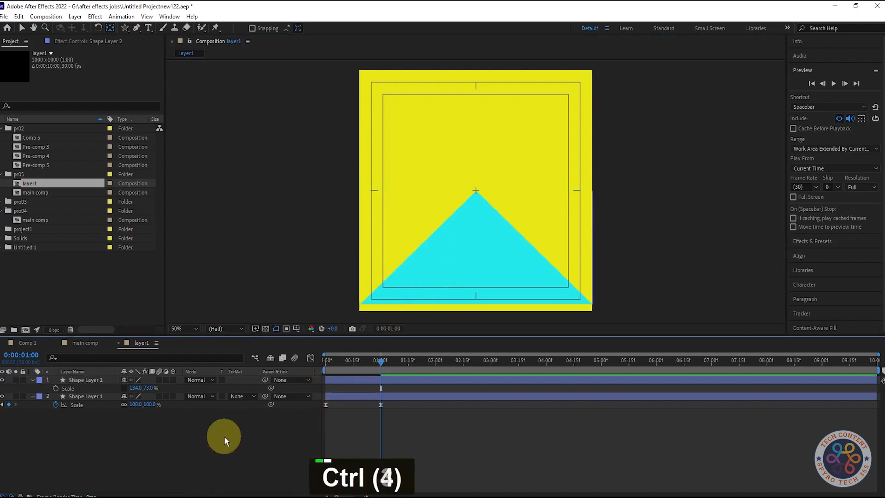
pyautogui.hotkey('ctrl', 'z')
pyautogui.hotkey('ctrl', 'z')
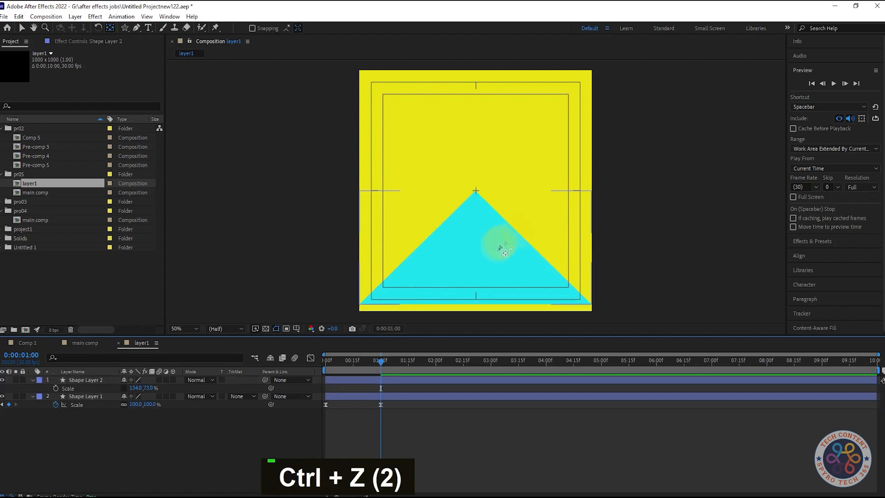
# - Nudge the triangle layer slightly to the right with the Selection tool
pyautogui.press('v')
pyautogui.click(497, 247)
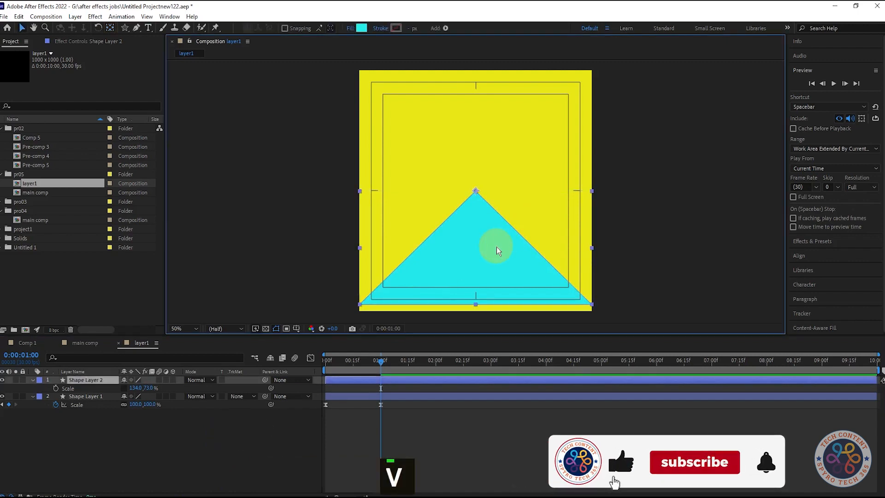
pyautogui.press('Right')
pyautogui.click(261, 428)
pyautogui.click(471, 266)
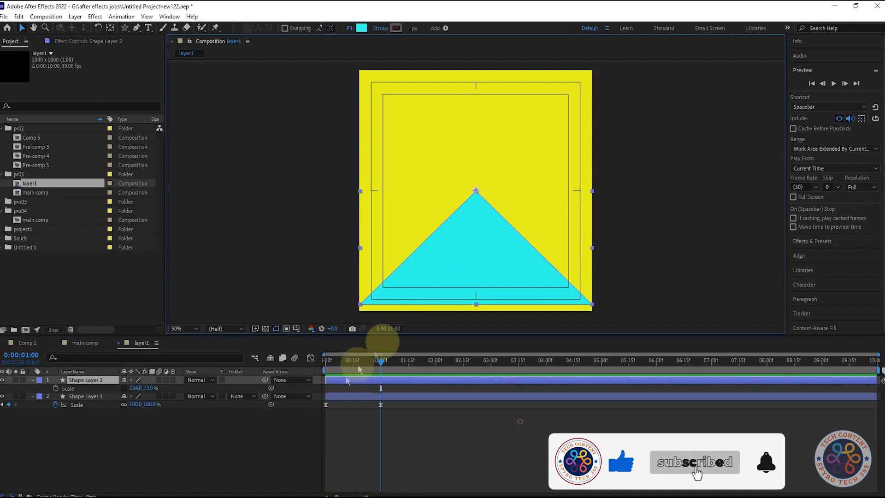
# - Scale the triangle to 134.2% wide and 77.1% high so its base meets the composition's lower edge
pyautogui.click(295, 412)
pyautogui.moveTo(148, 387)
pyautogui.mouseDown()
pyautogui.moveTo(158, 389)
pyautogui.moveTo(140, 391)
pyautogui.moveTo(142, 379)
pyautogui.moveTo(142, 389)
pyautogui.moveTo(163, 387)
pyautogui.mouseUp()
pyautogui.click(145, 463)
pyautogui.click(132, 462)
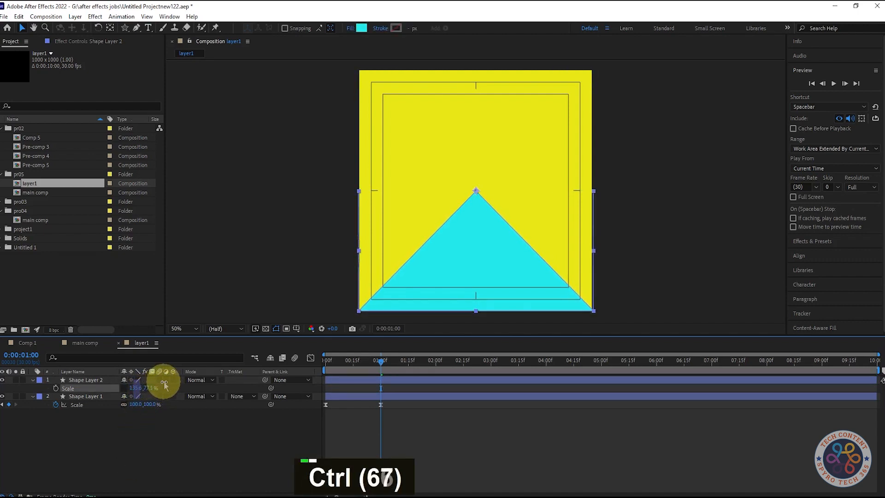
pyautogui.click(168, 485)
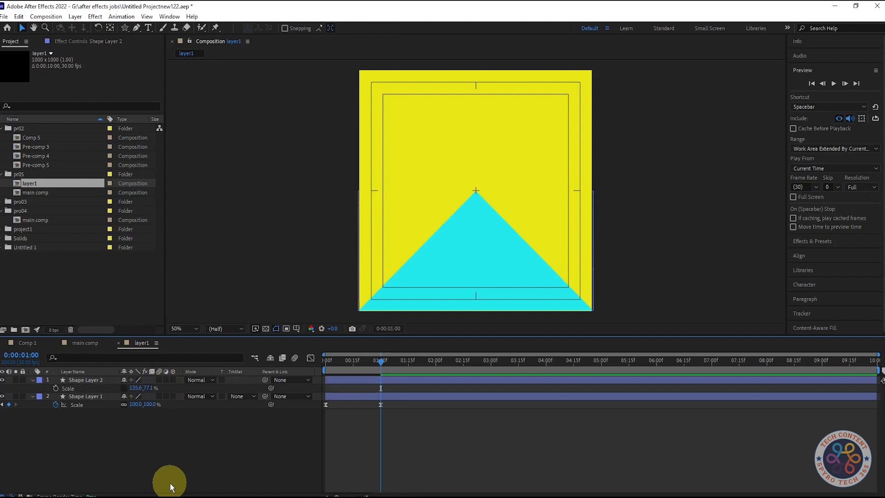
pyautogui.moveTo(139, 391); pyautogui.dragTo(132, 391)
pyautogui.click(170, 471)
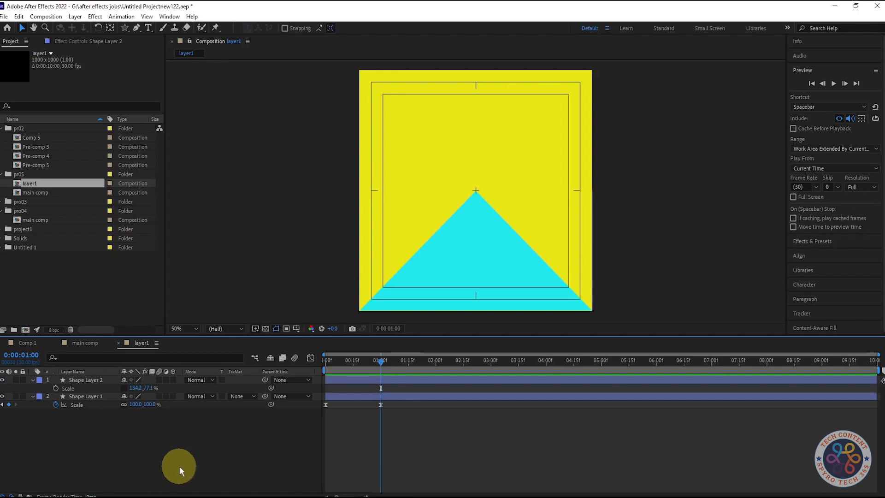
# - Change the triangle's fill colour to light pink (F7B7BA)
pyautogui.click(88, 380)
pyautogui.click(361, 28)
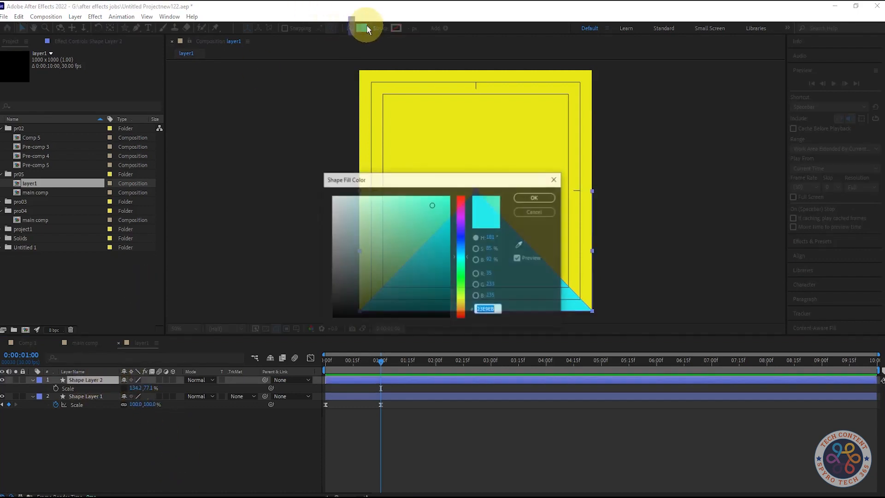
pyautogui.click(463, 240)
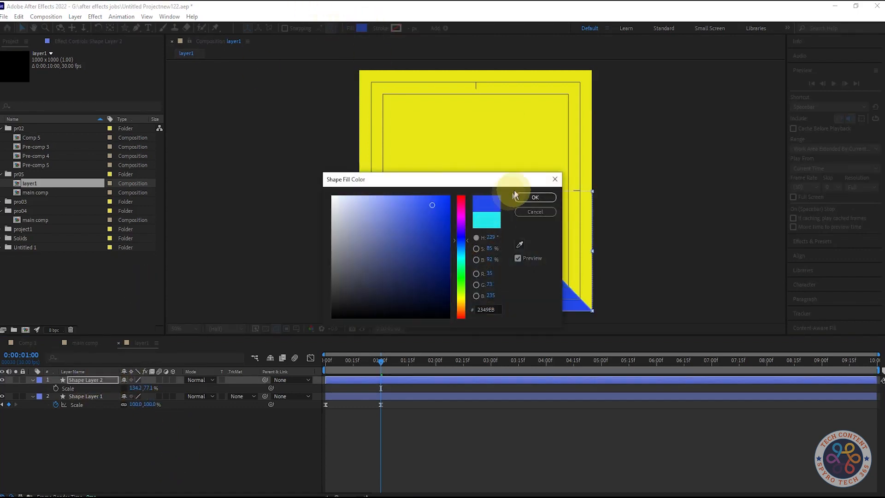
pyautogui.moveTo(461, 286)
pyautogui.mouseDown()
pyautogui.moveTo(463, 198)
pyautogui.moveTo(348, 190)
pyautogui.moveTo(353, 196)
pyautogui.mouseUp()
pyautogui.click(447, 203)
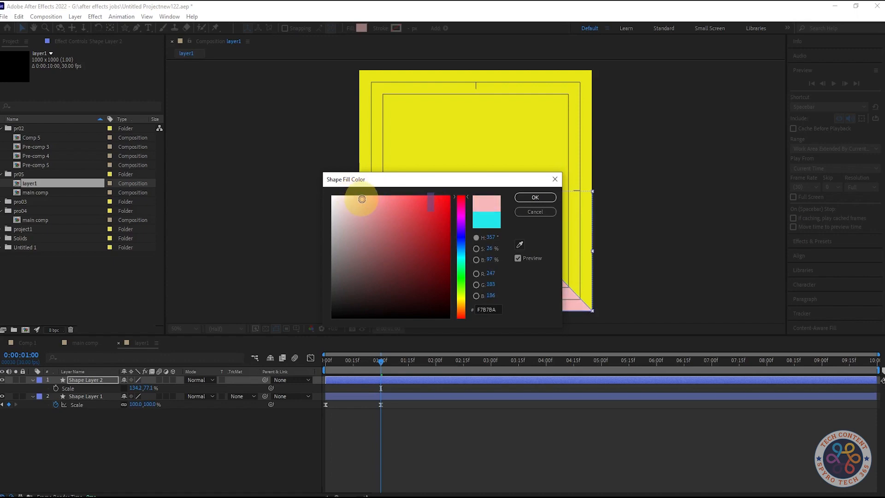
pyautogui.click(535, 198)
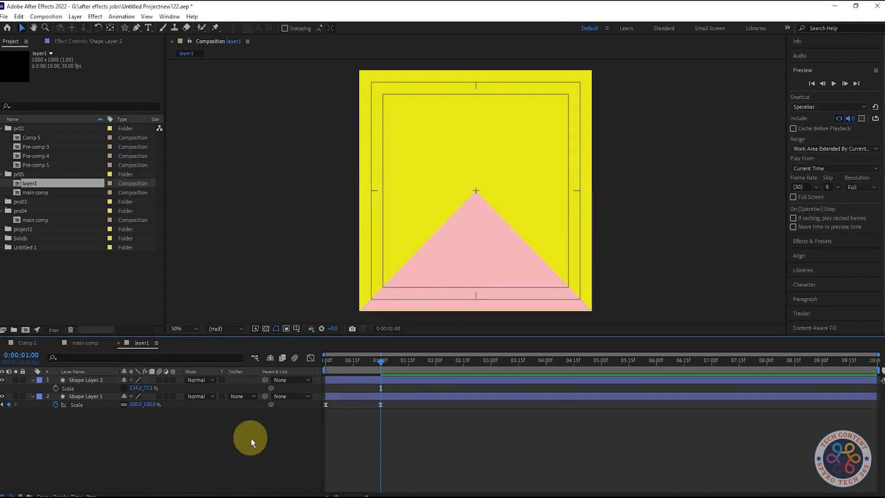
# - Duplicate the pink triangle layer and set the copy's rotation to 180°
pyautogui.click(98, 380)
pyautogui.hotkey('ctrl', 'd')
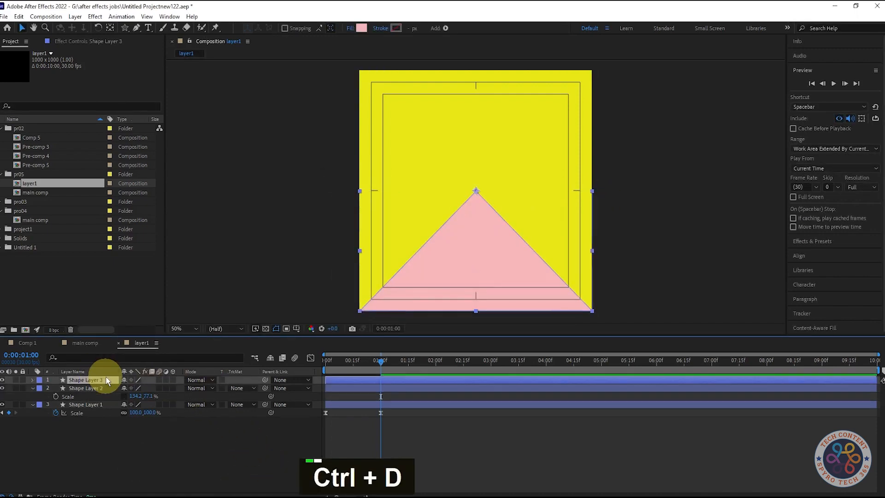
pyautogui.press('r')
pyautogui.click(137, 388)
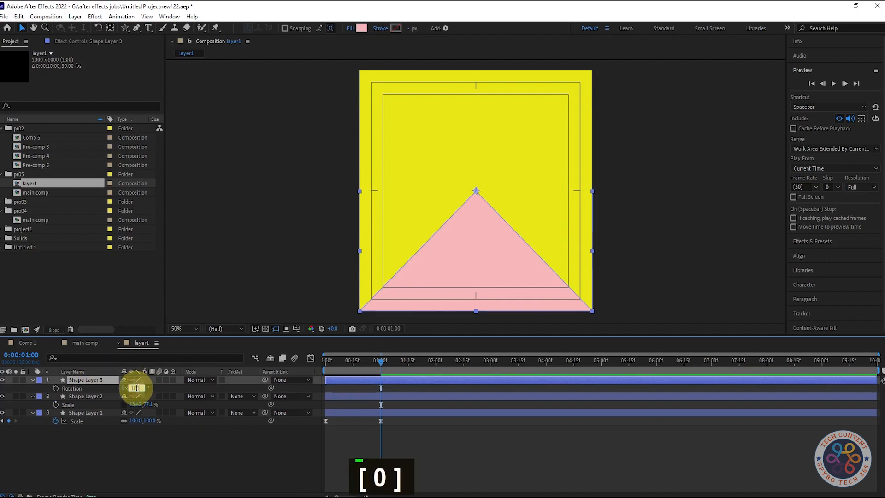
pyautogui.write('180')
pyautogui.press('Return')
pyautogui.click(174, 480)
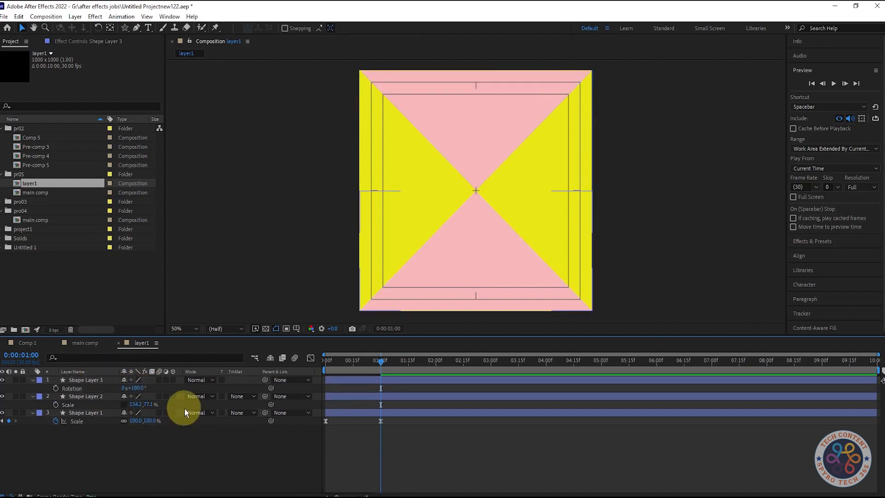
# - Pre-compose both pink triangle layers into a new composition named Pre-comp 11
pyautogui.click(87, 380)
pyautogui.keyDown('shift'); pyautogui.click(90, 396); pyautogui.keyUp('shift')
pyautogui.rightClick(91, 396)
pyautogui.click(133, 341)
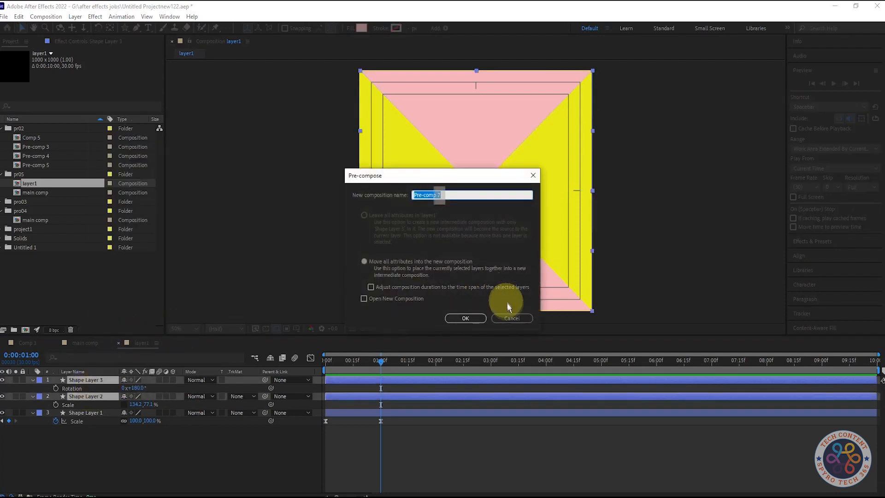
pyautogui.click(508, 317)
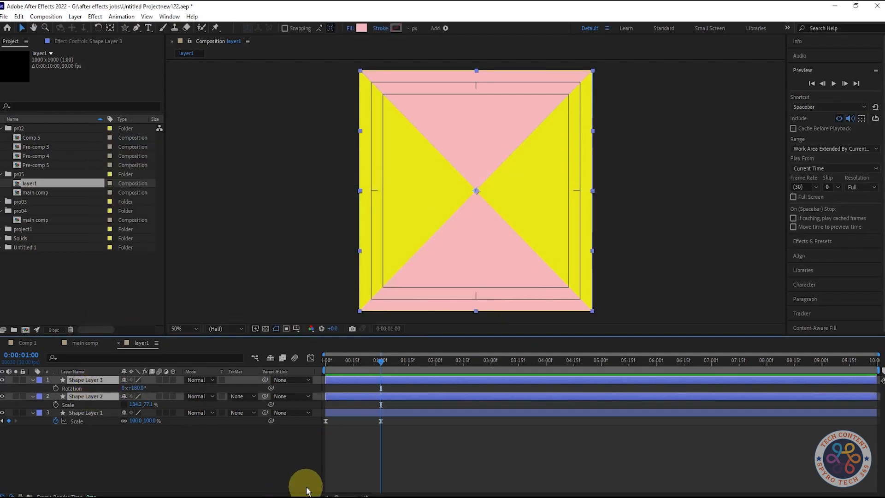
pyautogui.rightClick(106, 400)
pyautogui.click(175, 341)
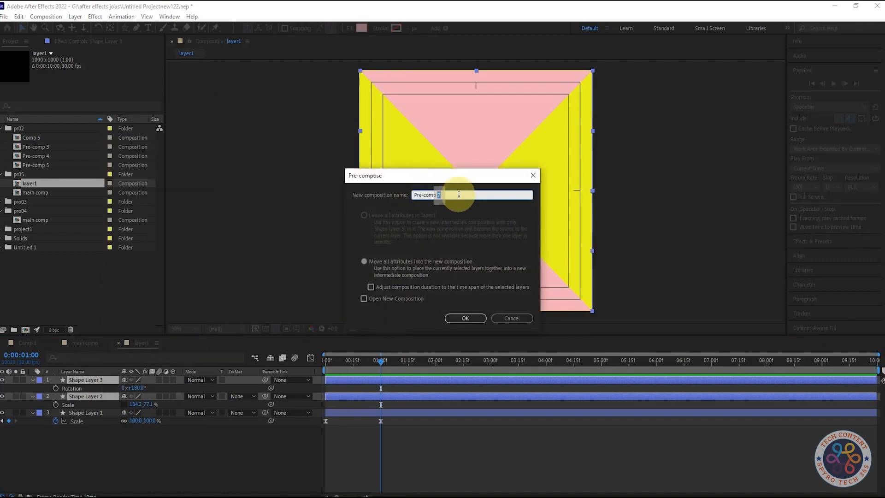
pyautogui.press('BackSpace')
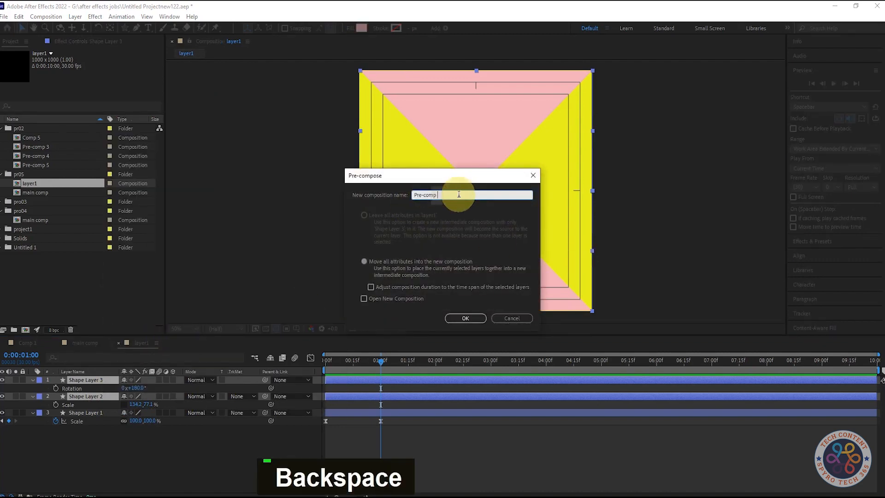
pyautogui.write('11')
pyautogui.click(464, 319)
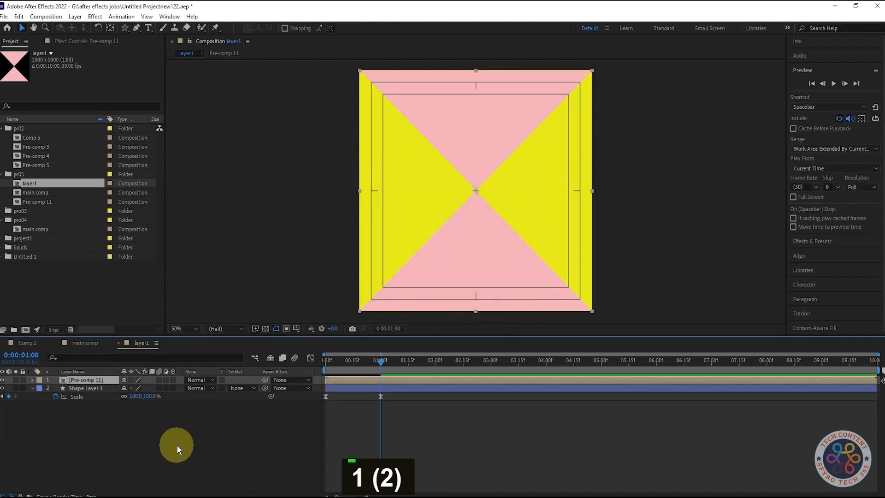
# - Duplicate the yellow background layer above Pre-comp 11 and use the copy as Pre-comp 11's alpha matte
pyautogui.click(126, 428)
pyautogui.click(85, 386)
pyautogui.hotkey('ctrl', 'd')
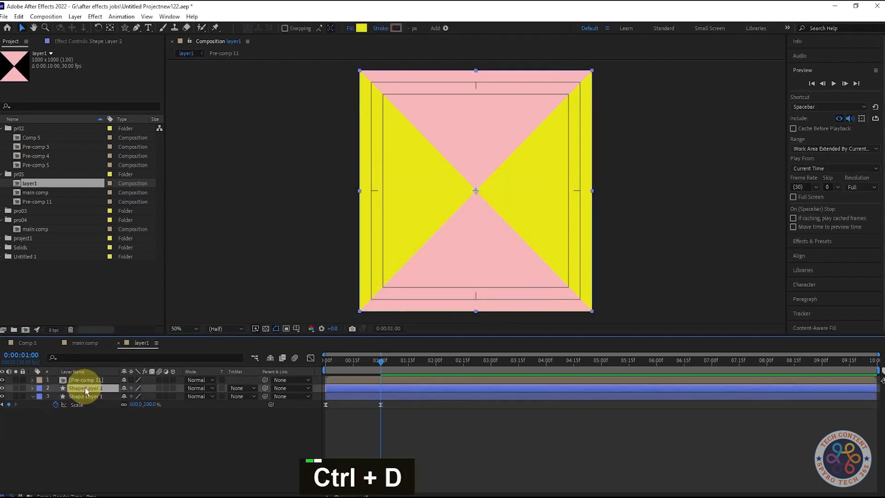
pyautogui.click(238, 387)
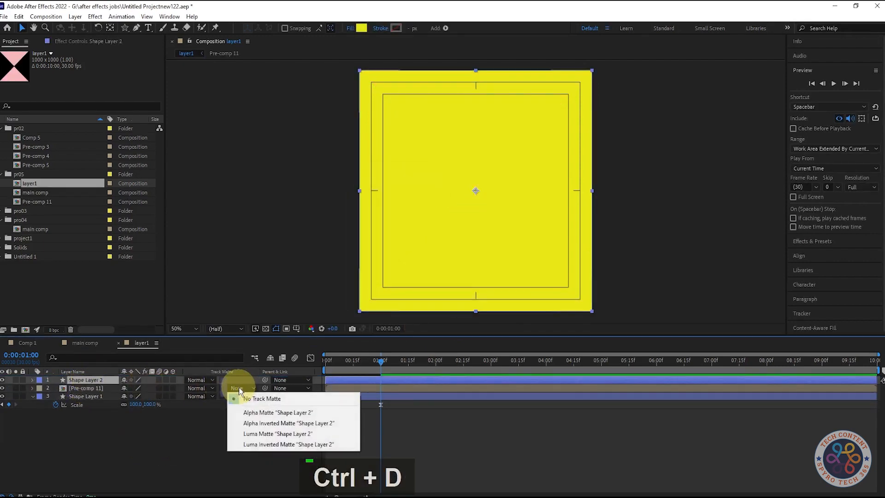
pyautogui.click(241, 410)
pyautogui.moveTo(375, 355); pyautogui.dragTo(374, 378)
pyautogui.press('space')
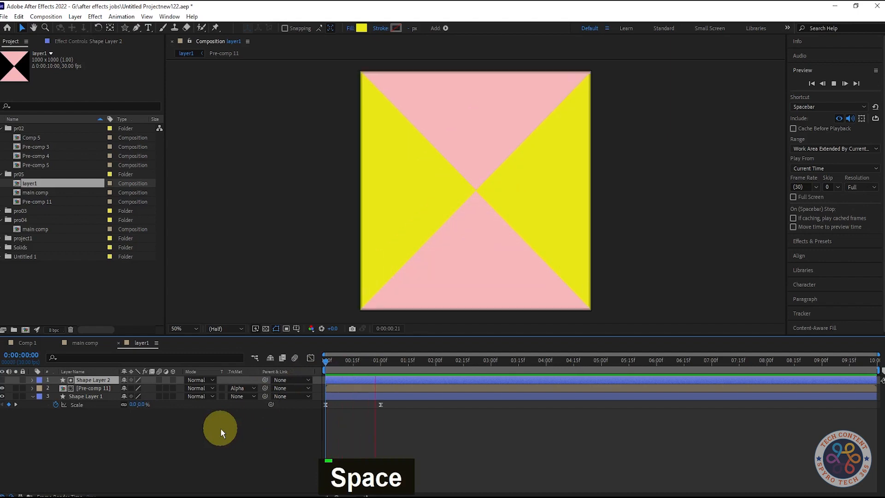
pyautogui.press('space')
# - Try an alpha inverted matte on Pre-comp 11, preview it, and switch back to the alpha matte
pyautogui.click(241, 389)
pyautogui.click(250, 420)
pyautogui.press('space')
pyautogui.press('space')
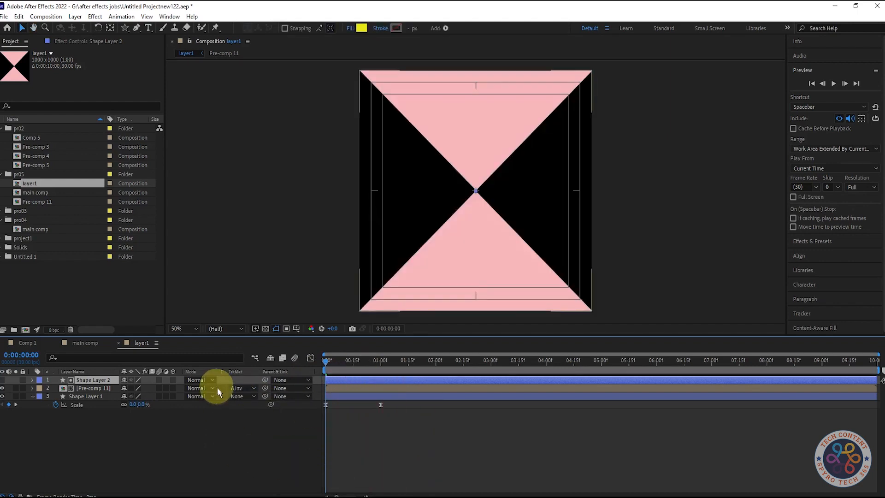
pyautogui.click(235, 389)
pyautogui.click(249, 413)
# - Preview the matted growth animation in layer1 and scrub through its first second
pyautogui.press('space')
pyautogui.press('space')
pyautogui.moveTo(352, 367); pyautogui.dragTo(380, 368)
pyautogui.click(308, 495)
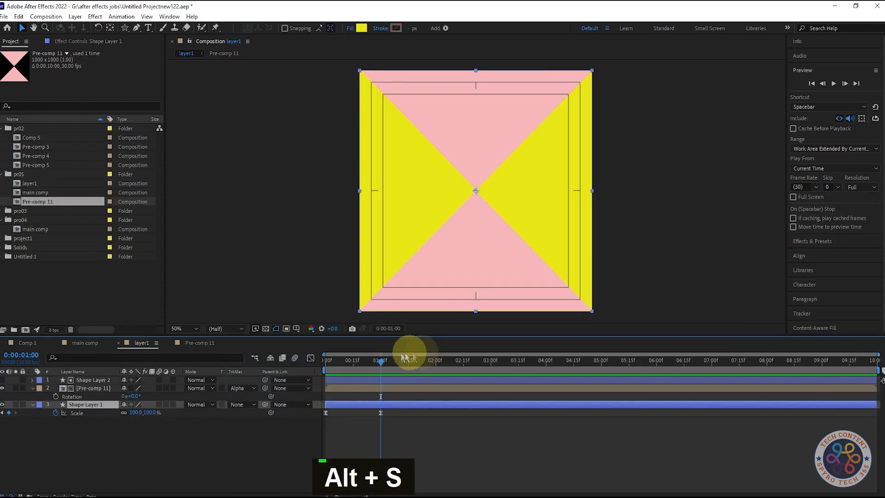
pyautogui.moveTo(379, 362); pyautogui.dragTo(242, 404)
pyautogui.press('space')
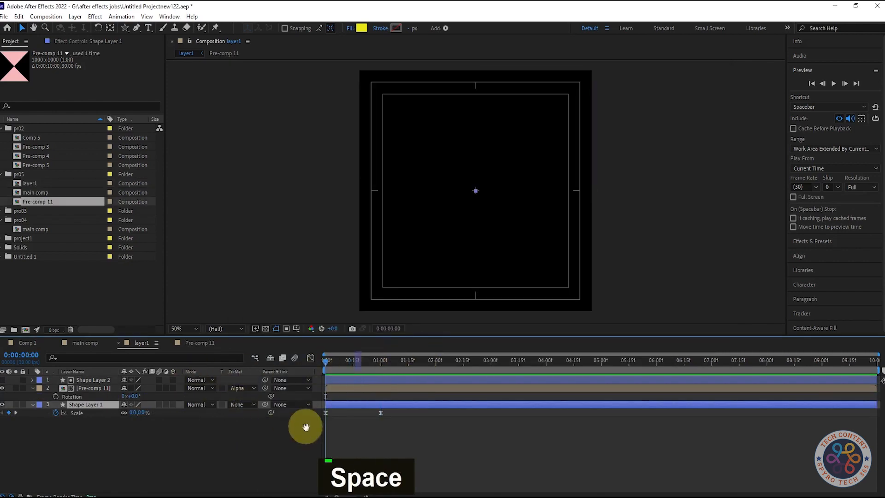
pyautogui.press('space')
pyautogui.moveTo(345, 362); pyautogui.dragTo(378, 364)
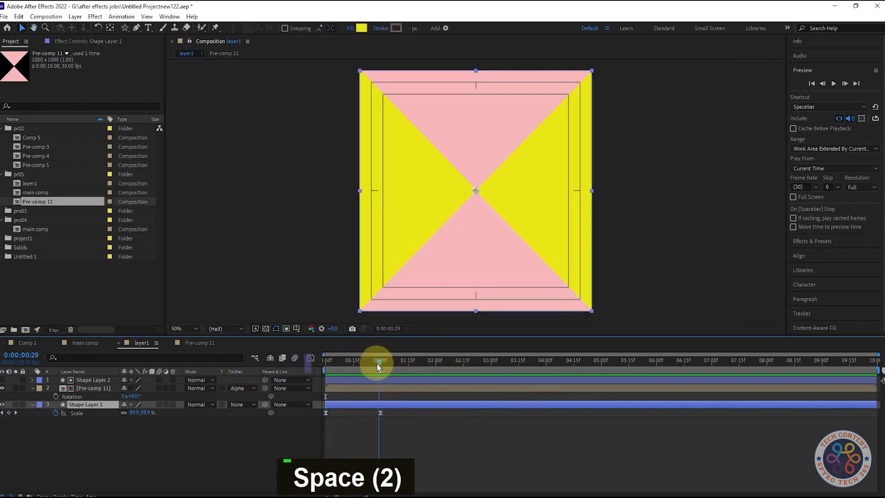
# - Save the project, add the layer1 composition as a layer in main comp, and preview it
pyautogui.click(181, 433)
pyautogui.hotkey('ctrl', 's')
pyautogui.click(87, 344)
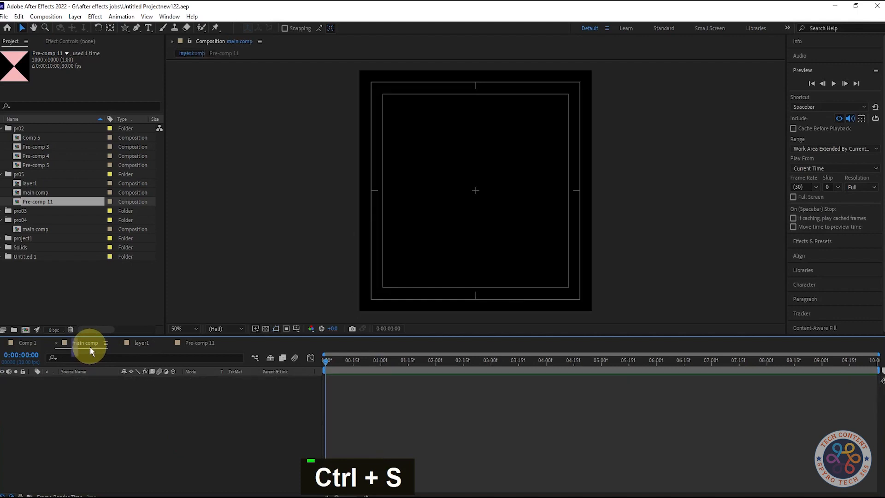
pyautogui.click(35, 192)
pyautogui.click(35, 201)
pyautogui.moveTo(35, 184); pyautogui.dragTo(28, 389)
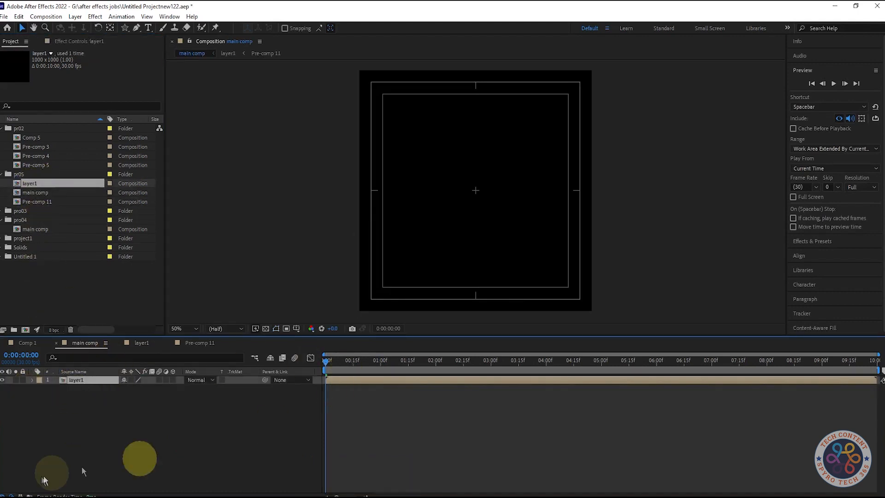
pyautogui.hotkey('alt', 's')
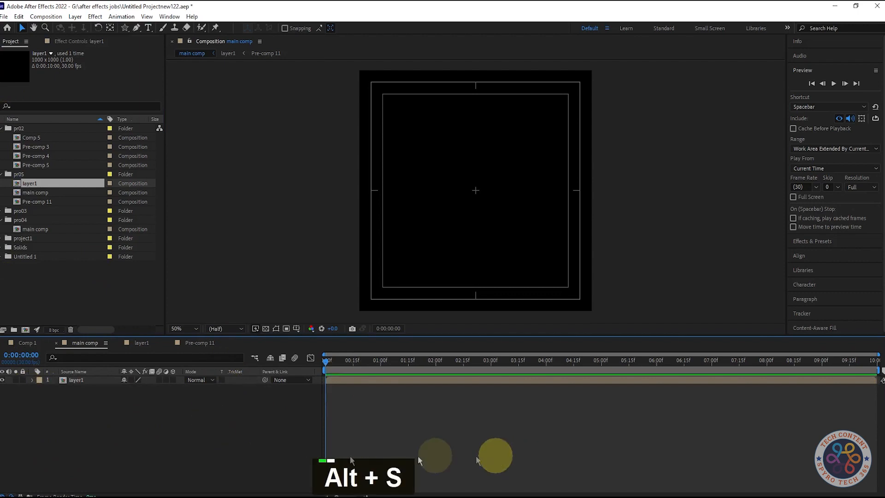
pyautogui.press('space')
pyautogui.press('space')
# - Keyframe layer1's rotation in main comp at 0° at the start and 270° at 5 seconds
pyautogui.click(87, 381)
pyautogui.press('r')
pyautogui.click(56, 389)
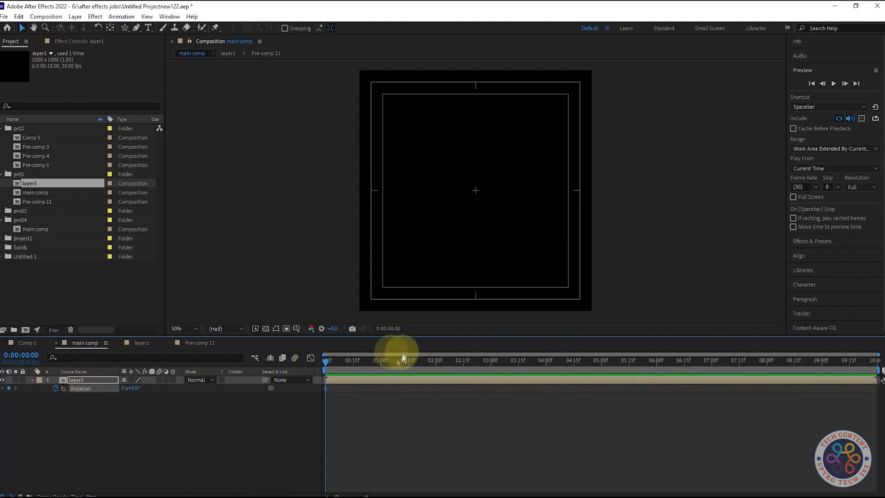
pyautogui.moveTo(333, 363); pyautogui.dragTo(546, 369)
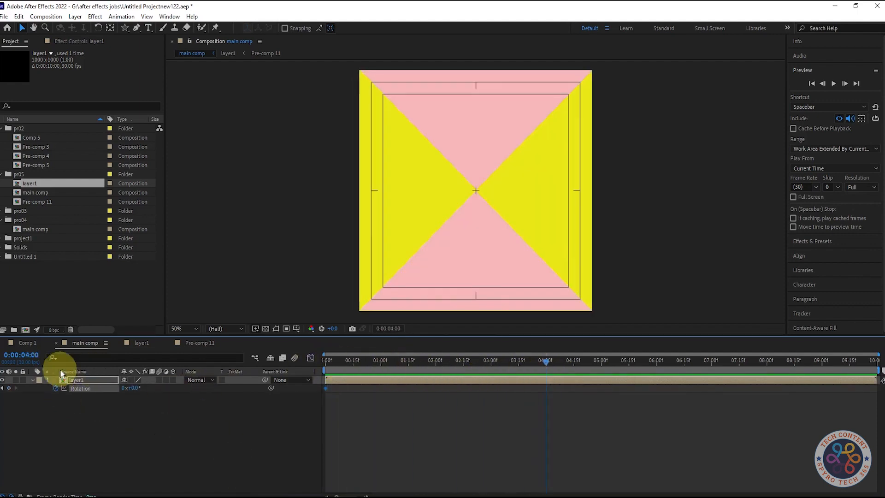
pyautogui.click(138, 389)
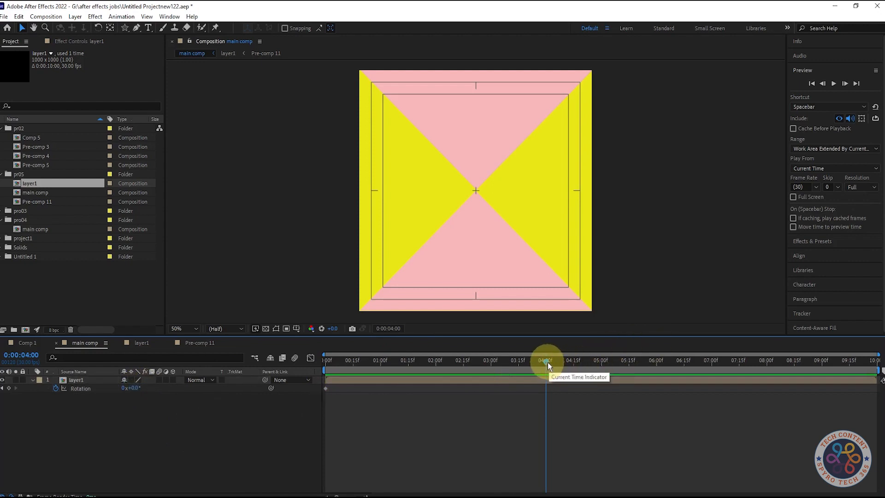
pyautogui.moveTo(547, 364); pyautogui.dragTo(601, 362)
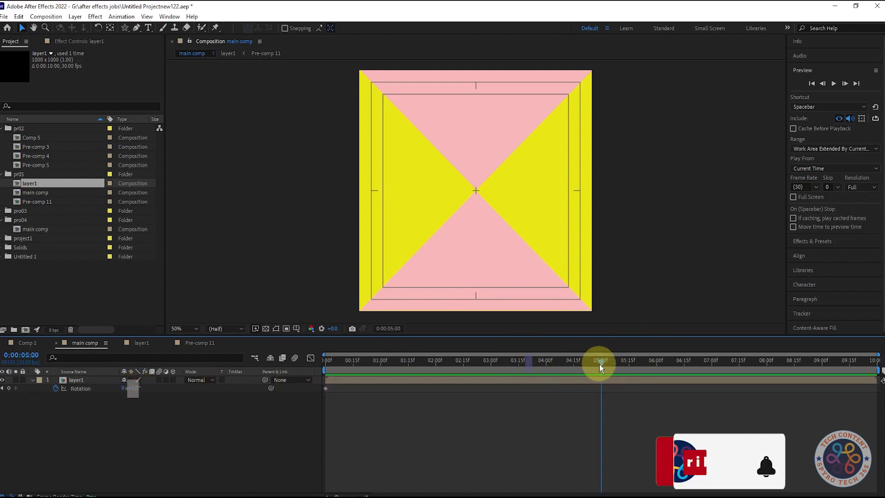
pyautogui.click(134, 389)
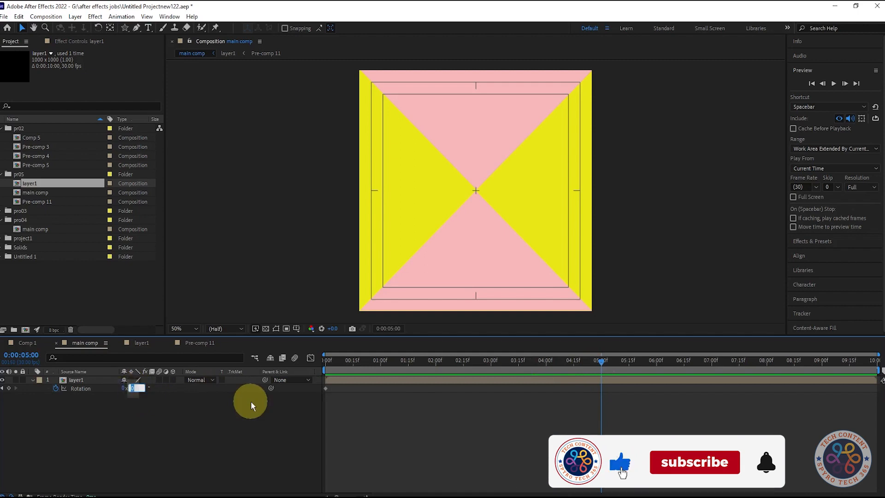
pyautogui.write('90')
pyautogui.press('Return')
# - Preview layer1's rotation animation in main comp from the start
pyautogui.moveTo(601, 362); pyautogui.dragTo(292, 391)
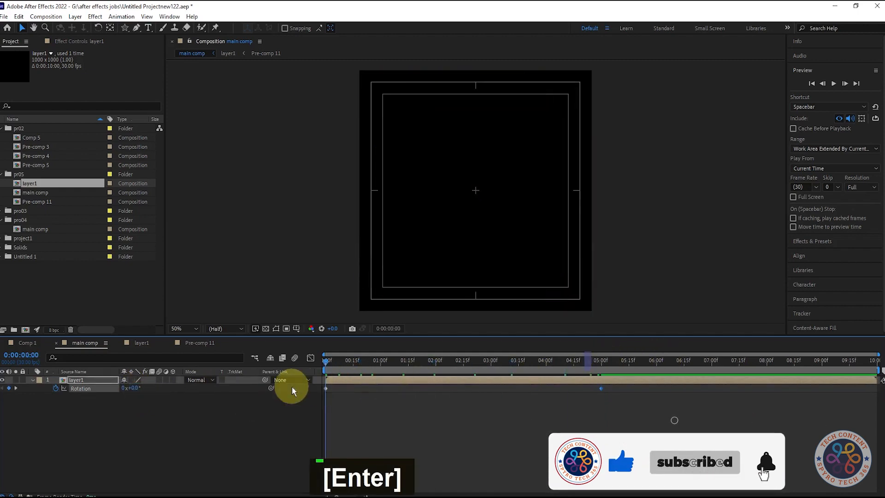
pyautogui.press('space')
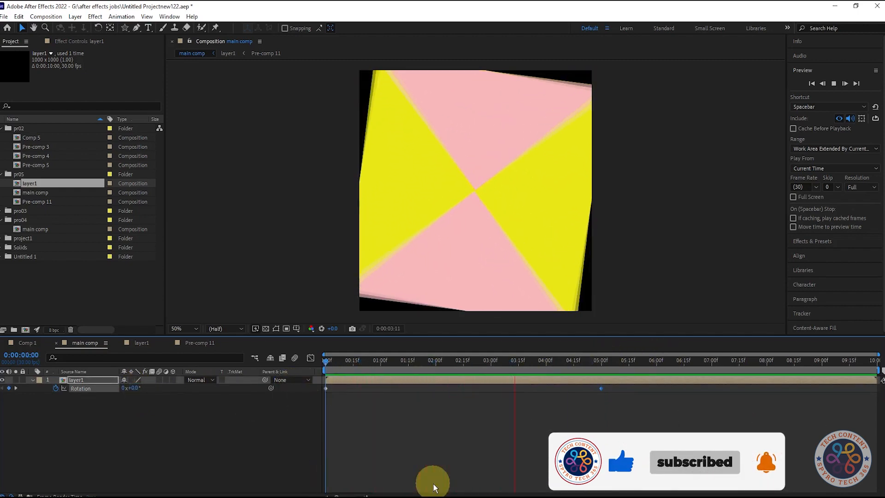
pyautogui.press('space')
pyautogui.press('space')
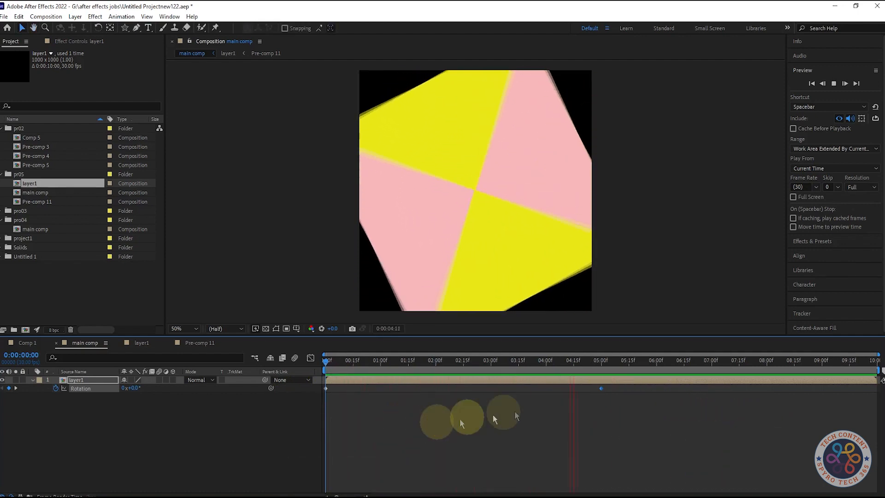
pyautogui.press('space')
# - Change layer1's rotation keyframe at 5 seconds to 180° and preview the animation
pyautogui.moveTo(582, 362); pyautogui.dragTo(601, 362)
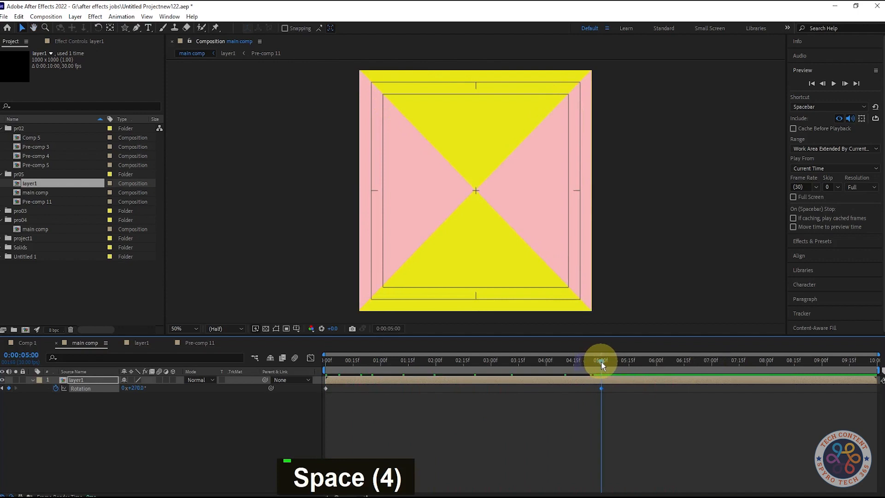
pyautogui.click(129, 389)
pyautogui.write('0')
pyautogui.press('Return')
pyautogui.moveTo(516, 362); pyautogui.dragTo(550, 374)
pyautogui.press('space')
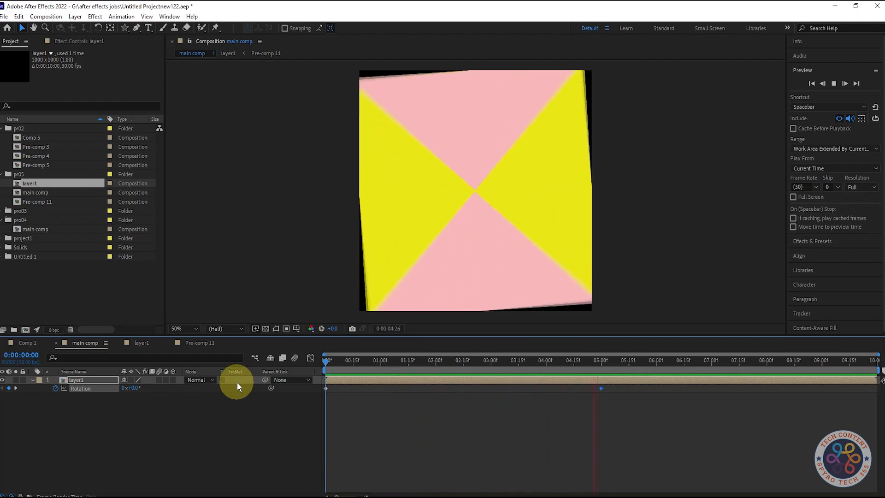
pyautogui.press('space')
# - Duplicate layer1 in main comp and make the copy start at 1 second
pyautogui.click(595, 362)
pyautogui.moveTo(595, 362); pyautogui.dragTo(601, 362)
pyautogui.click(45, 431)
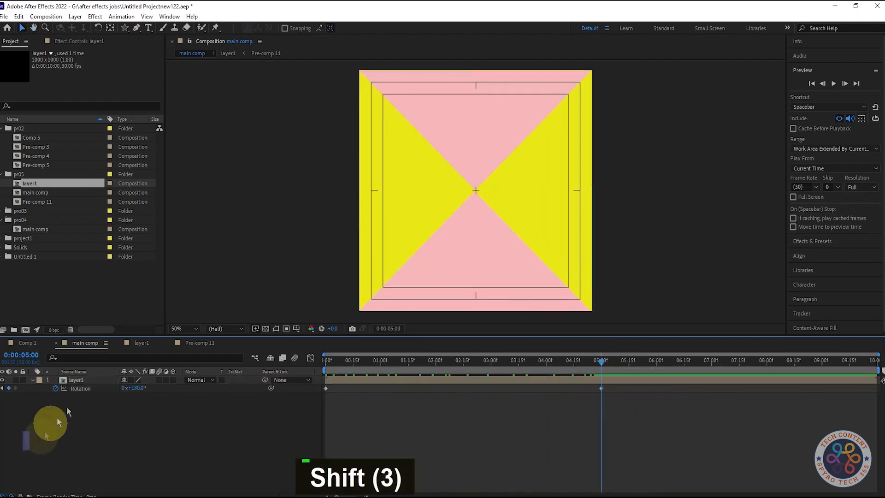
pyautogui.click(79, 377)
pyautogui.hotkey('ctrl', 'd')
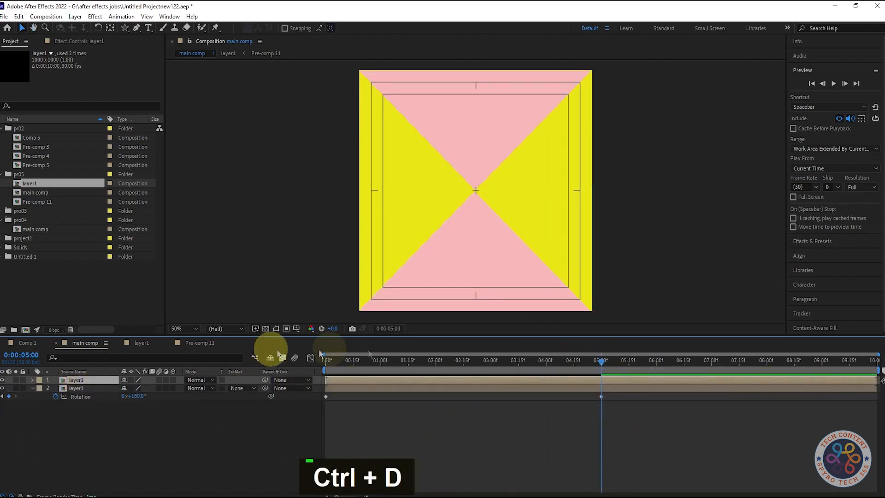
pyautogui.click(381, 361)
pyautogui.press('[')
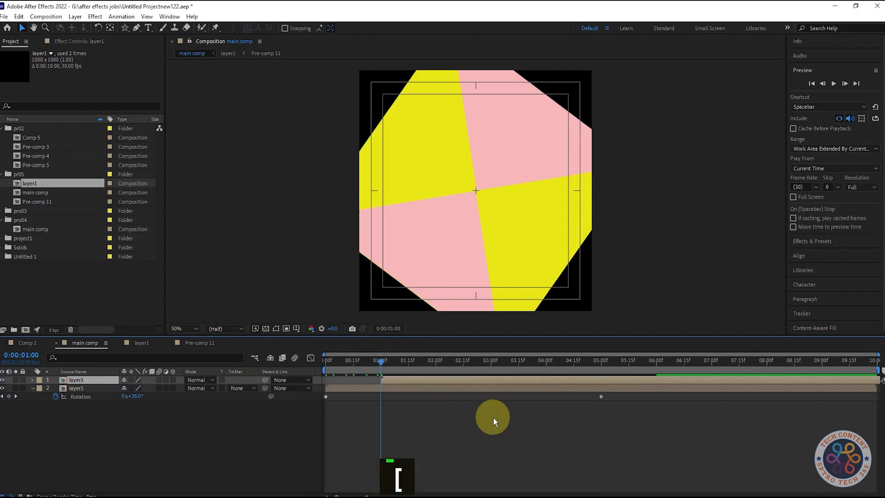
# - Duplicate the topmost layer1 and make the new copy start at 2 seconds
pyautogui.click(83, 382)
pyautogui.hotkey('ctrl', 'd')
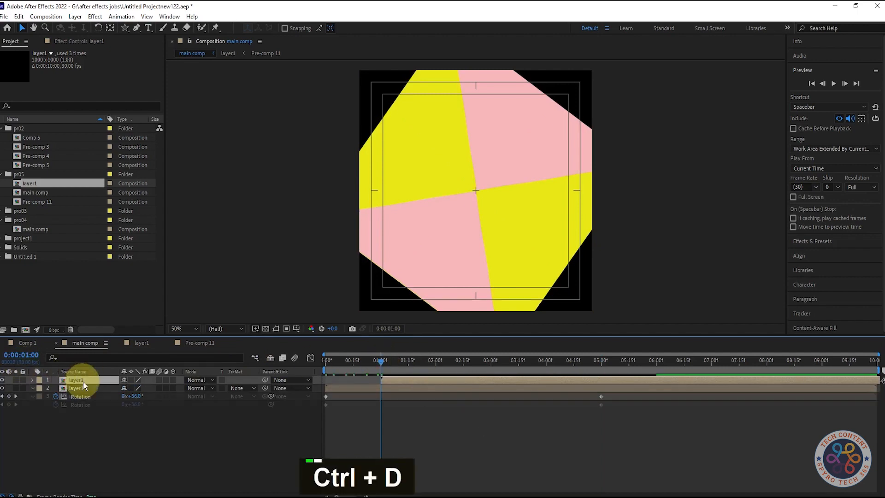
pyautogui.moveTo(379, 365); pyautogui.dragTo(436, 363)
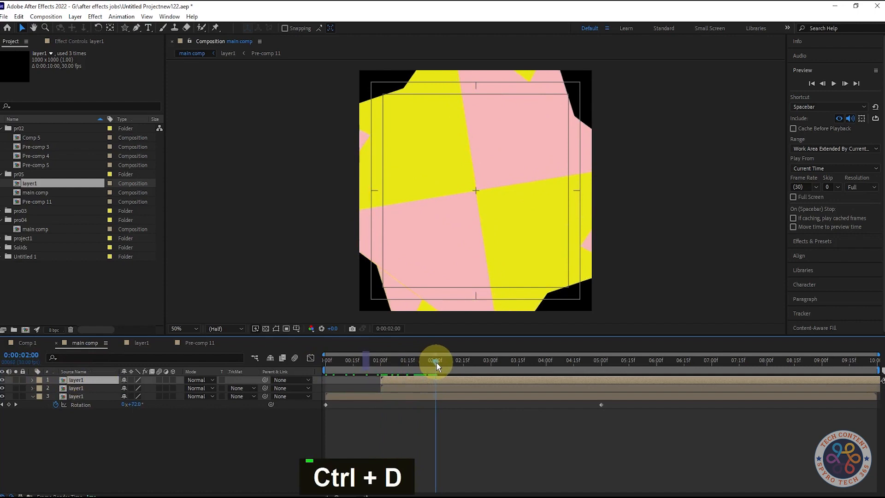
pyautogui.press(']')
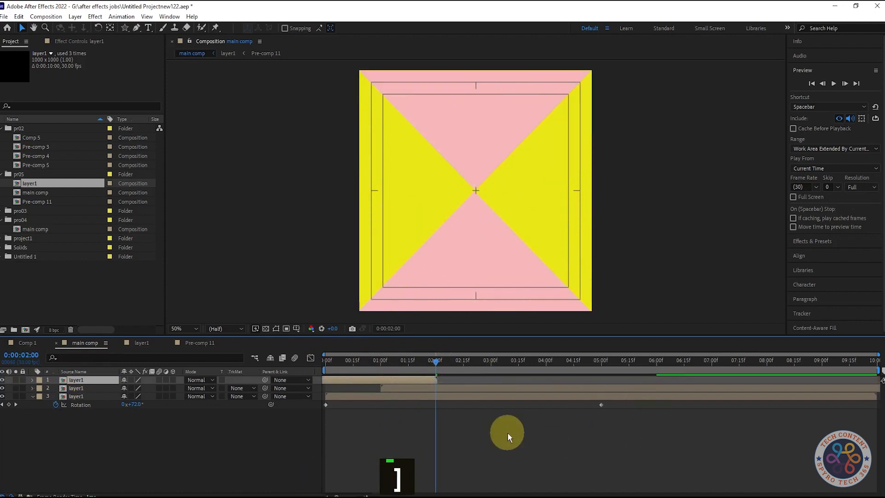
pyautogui.hotkey('ctrl', 'z')
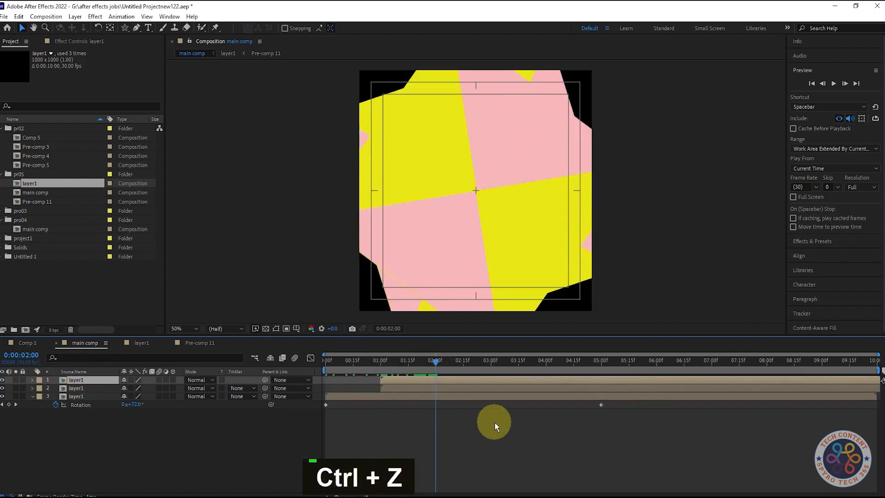
pyautogui.press('[')
# - Add another copy of the topmost layer1 that starts at 3 seconds
pyautogui.moveTo(436, 362); pyautogui.dragTo(491, 366)
pyautogui.click(73, 377)
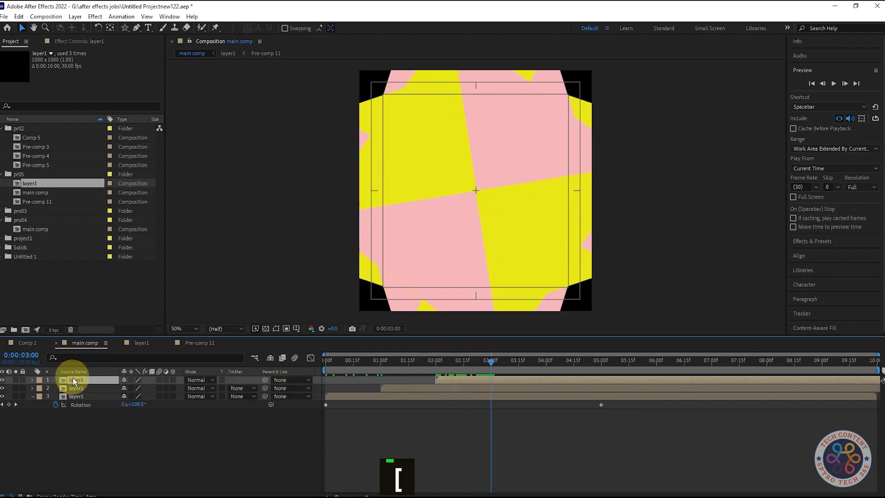
pyautogui.hotkey('ctrl', 'd')
pyautogui.press('[')
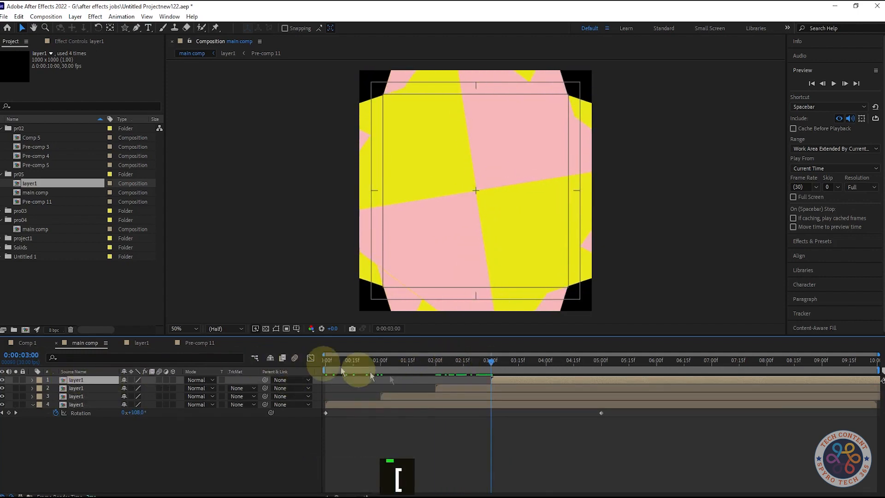
# - Add two more copies of the topmost layer1, starting at 4 seconds and 5 seconds
pyautogui.moveTo(491, 364); pyautogui.dragTo(547, 367)
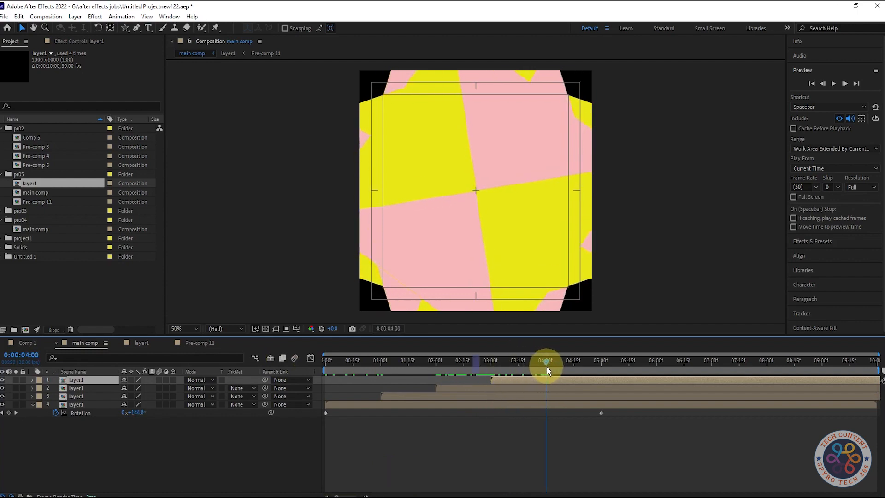
pyautogui.click(83, 378)
pyautogui.hotkey('ctrl', 'd')
pyautogui.press('[')
pyautogui.hotkey('ctrl', 'd')
pyautogui.moveTo(549, 360); pyautogui.dragTo(602, 362)
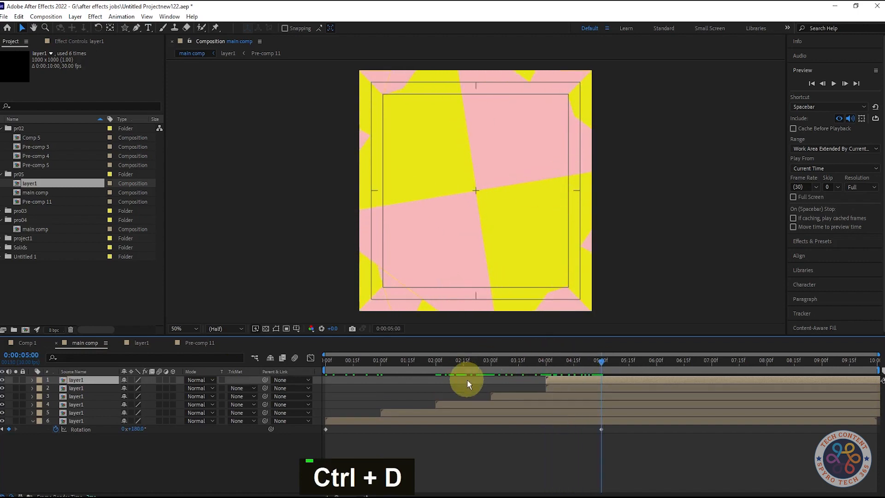
pyautogui.press('[')
# - Preview the staggered layer1 copies in main comp from the start
pyautogui.moveTo(602, 363); pyautogui.dragTo(314, 405)
pyautogui.press('space')
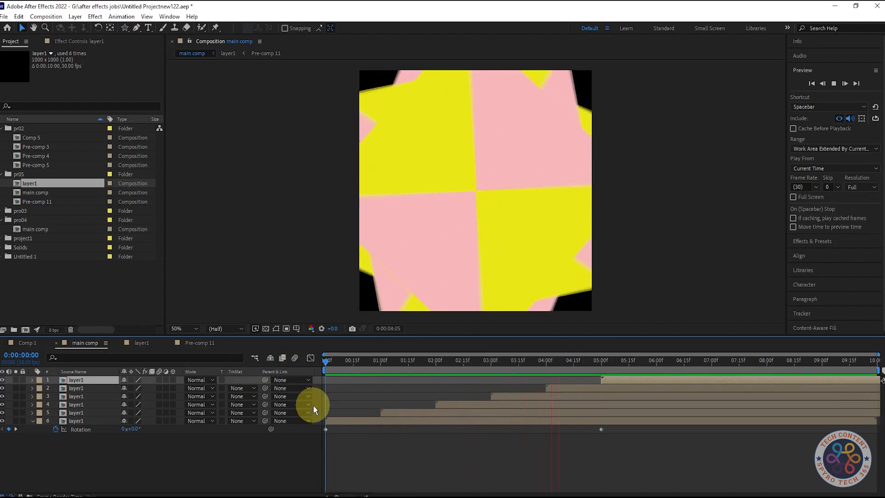
pyautogui.press('space')
pyautogui.press('space')
# - Limit the work area to the range from 2 to 5 seconds and preview it
pyautogui.click(434, 363)
pyautogui.click(436, 362)
pyautogui.press('b')
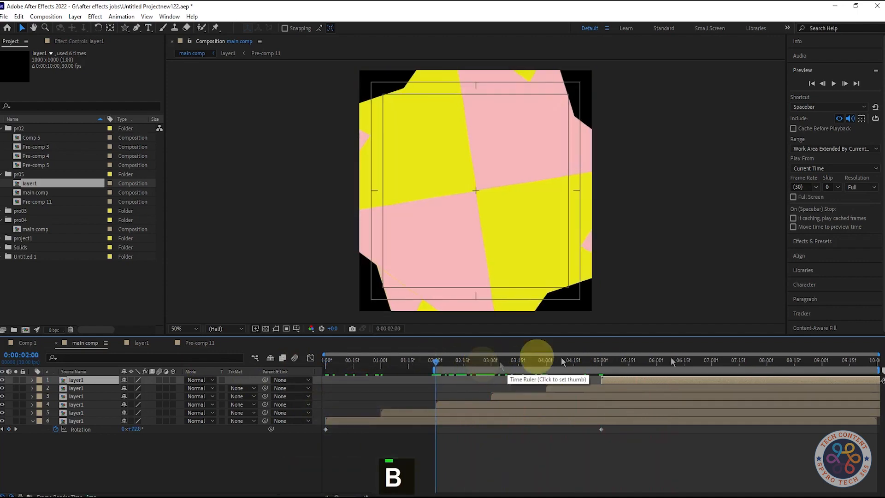
pyautogui.click(596, 363)
pyautogui.moveTo(596, 362); pyautogui.dragTo(437, 367)
pyautogui.press('n')
pyautogui.press('space')
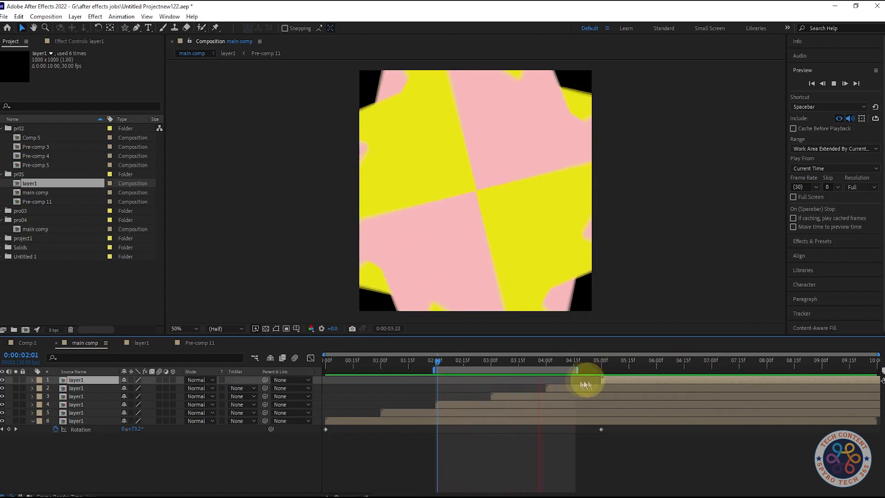
pyautogui.moveTo(578, 370); pyautogui.dragTo(595, 372)
pyautogui.press('space')
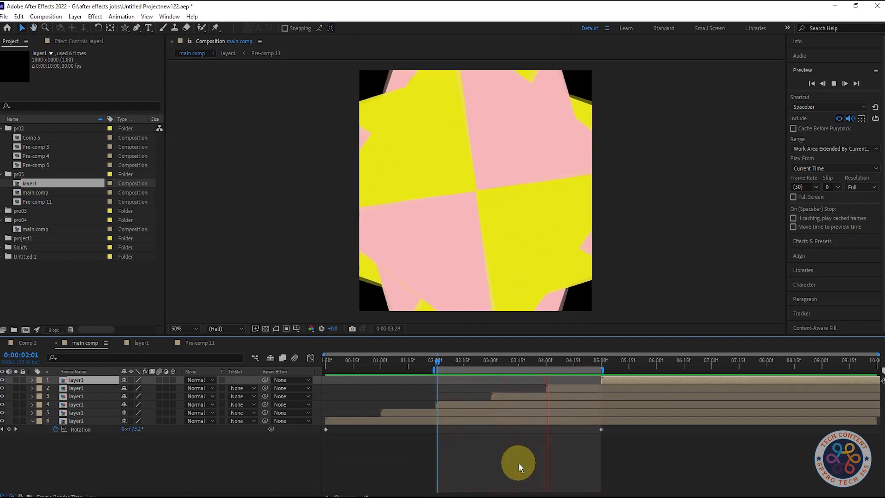
# - Adjust the work area to run from 0:00:01:15 to about 0:00:04:15 and preview it
pyautogui.moveTo(599, 369); pyautogui.dragTo(559, 371)
pyautogui.moveTo(437, 362); pyautogui.dragTo(407, 362)
pyautogui.press('space')
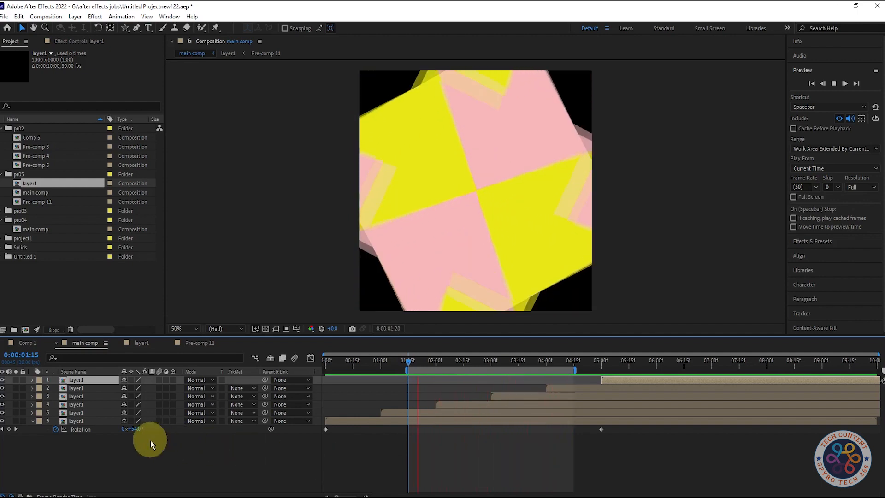
pyautogui.press('space')
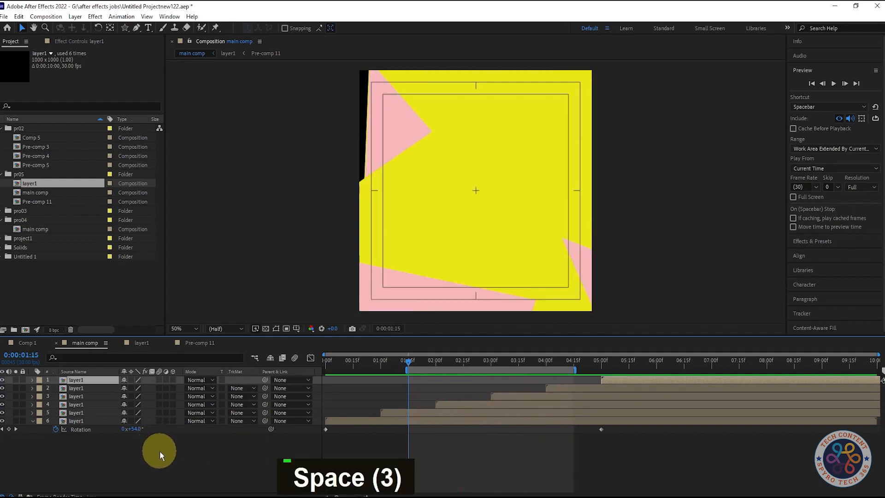
# - Save the project and preview the shortened work area again
pyautogui.hotkey('ctrl', 's')
pyautogui.hotkey('alt', 's')
pyautogui.moveTo(408, 364); pyautogui.dragTo(409, 366)
pyautogui.press('space')
pyautogui.press('space')
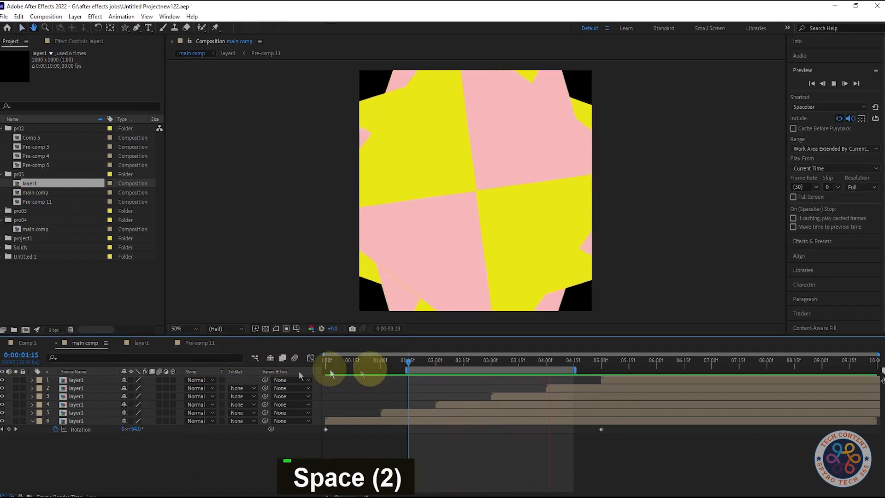
# - Find the Drop Shadow effect, save the project, and apply the effect to the layer1 copy starting at 1 second
pyautogui.click(87, 412)
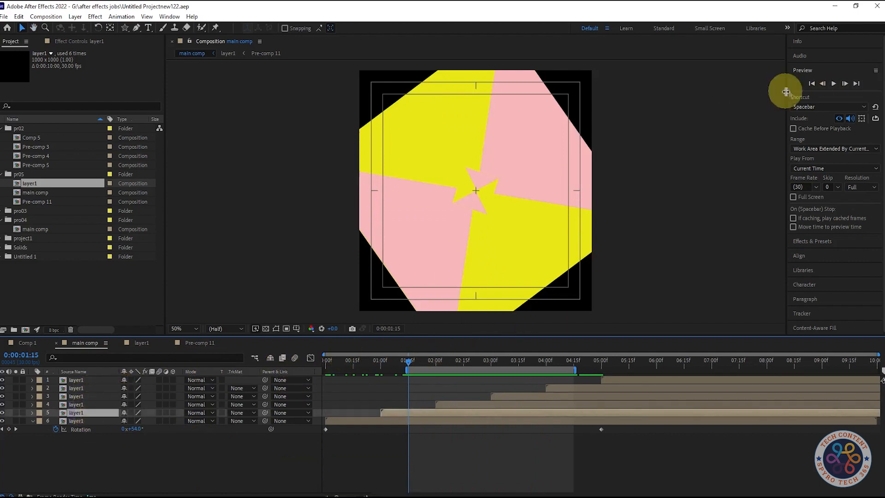
pyautogui.click(812, 241)
pyautogui.write('drop')
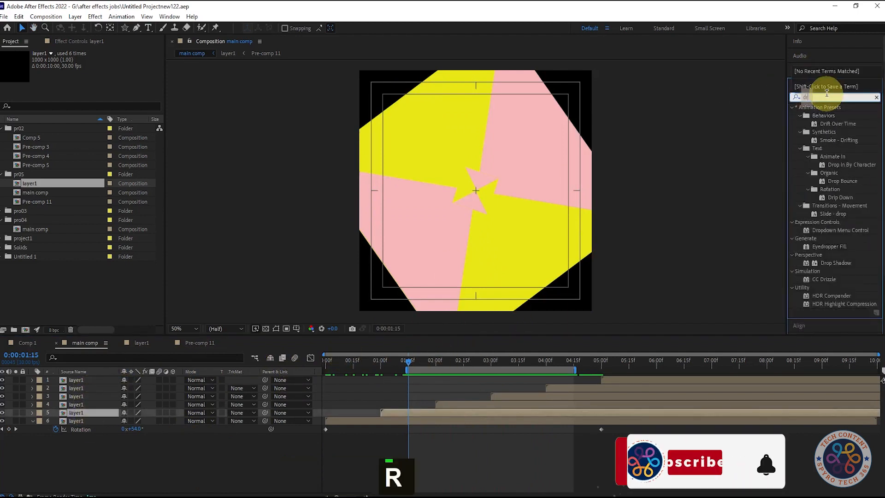
pyautogui.hotkey('ctrl', 's')
pyautogui.moveTo(836, 214); pyautogui.dragTo(99, 414)
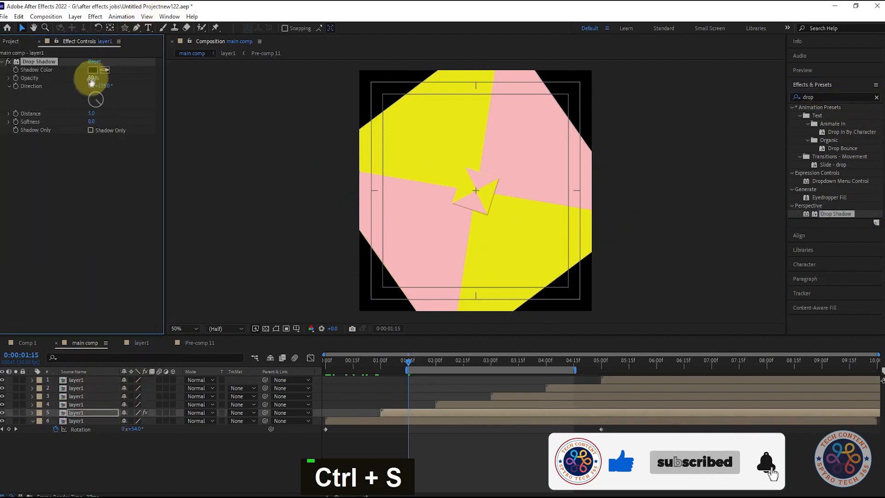
# - Set the Drop Shadow's opacity to 32%, softness to 186 and distance to 11
pyautogui.click(94, 78)
pyautogui.write('32')
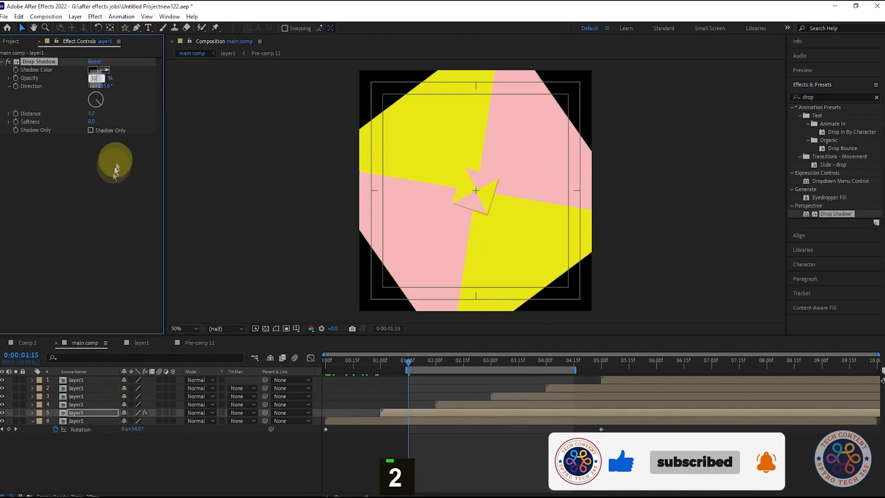
pyautogui.click(118, 180)
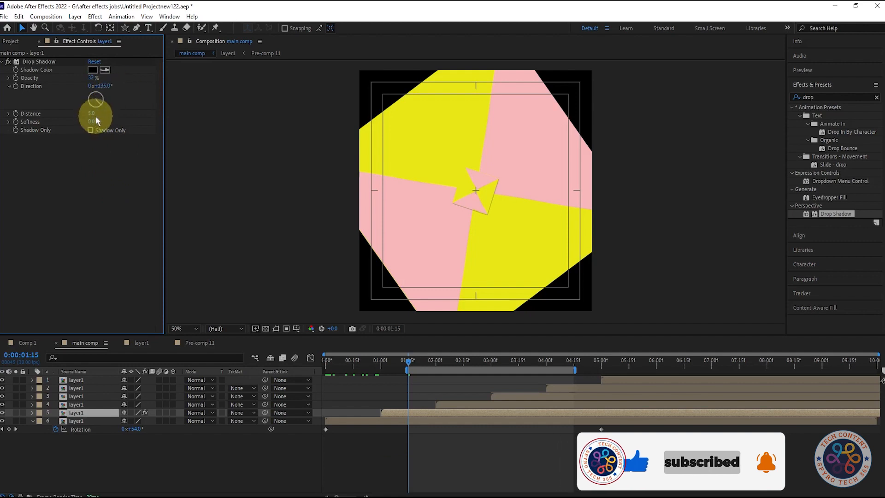
pyautogui.moveTo(92, 121); pyautogui.dragTo(495, 107)
pyautogui.moveTo(384, 122); pyautogui.dragTo(162, 140)
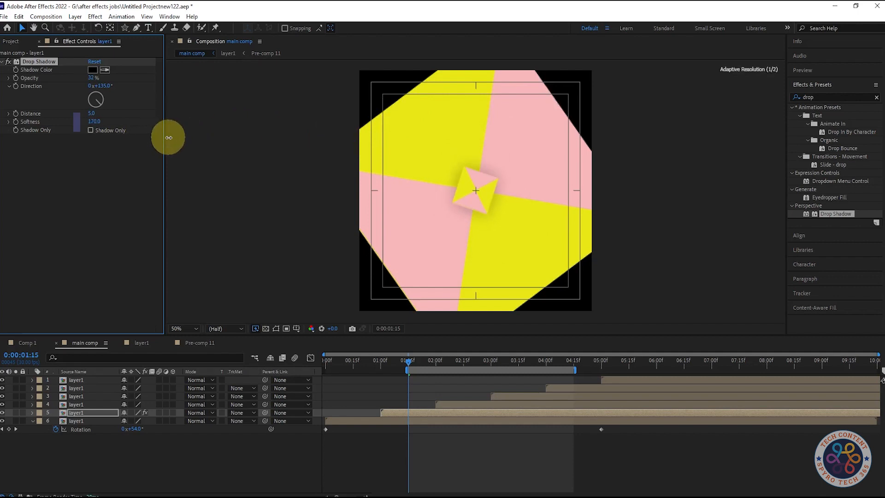
pyautogui.moveTo(93, 118); pyautogui.dragTo(120, 117)
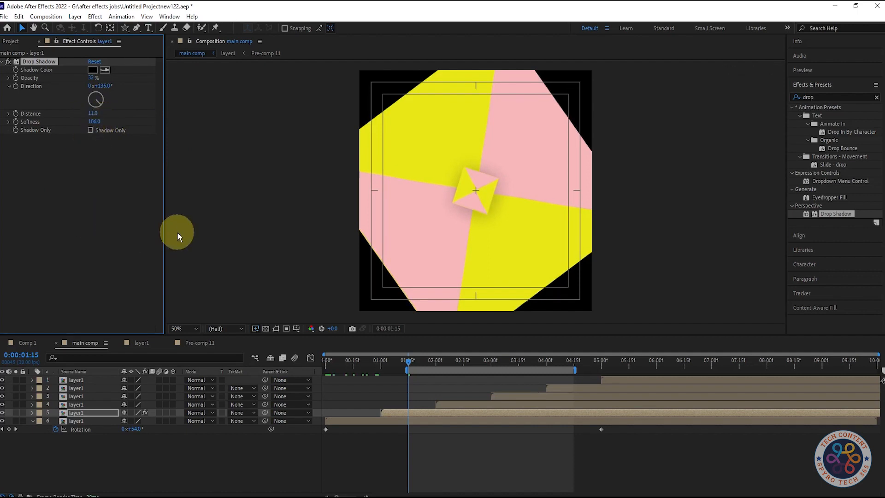
# - Set the Drop Shadow's distance to 12 and its softness to 208
pyautogui.write('12')
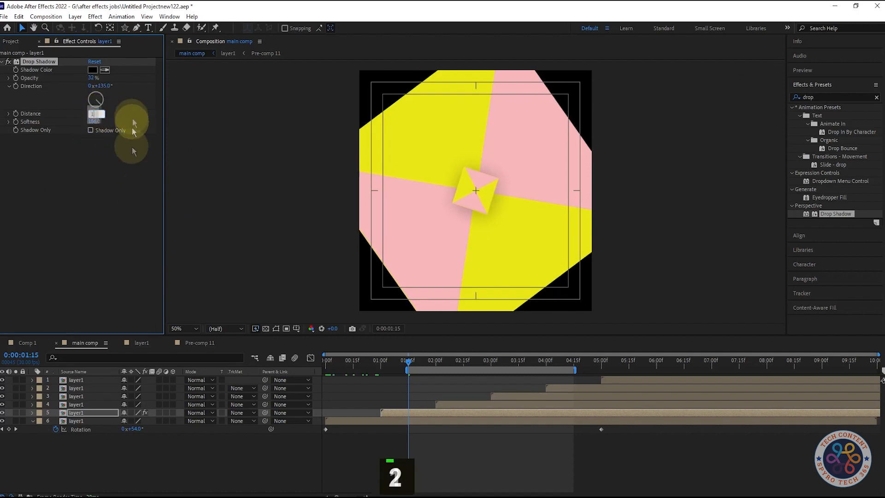
pyautogui.press('Tab')
pyautogui.moveTo(100, 124); pyautogui.dragTo(102, 123)
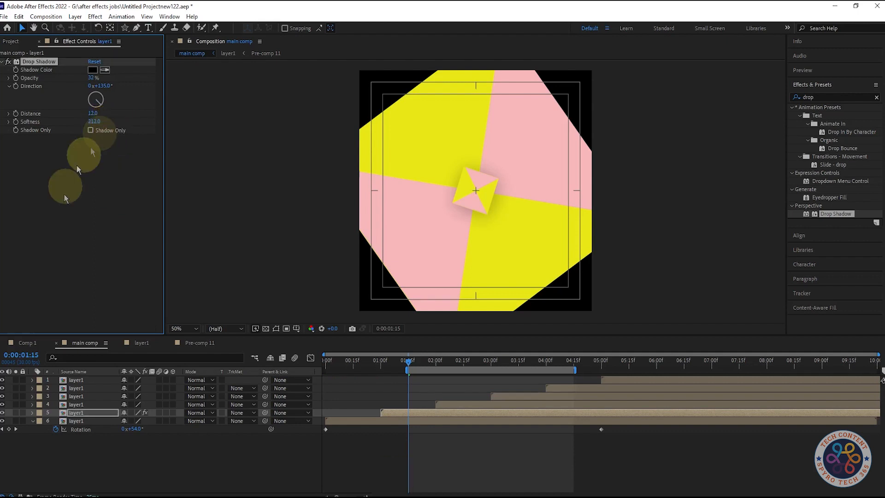
pyautogui.click(65, 234)
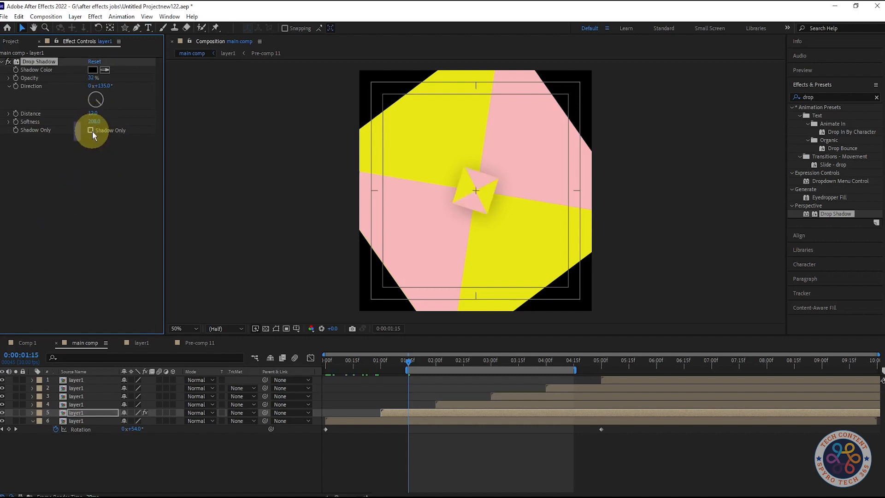
pyautogui.click(91, 131)
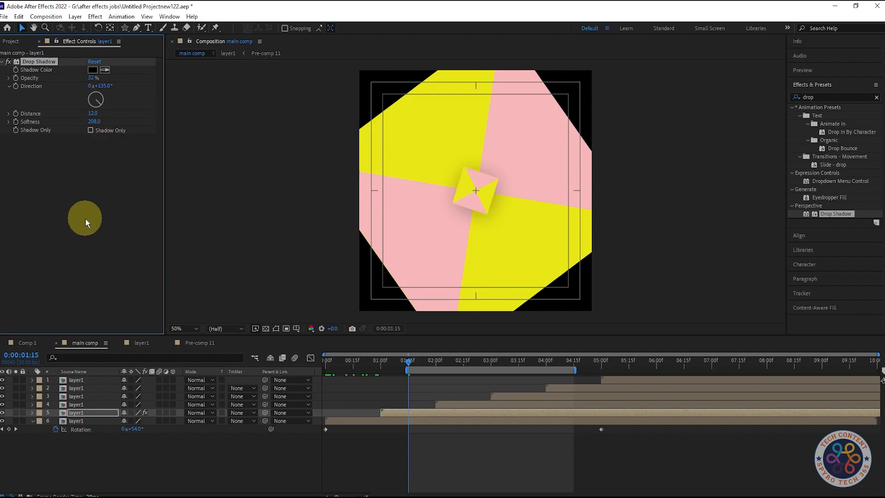
# - Try a Drop Shadow opacity of 50%, and settle on 35%
pyautogui.write('50')
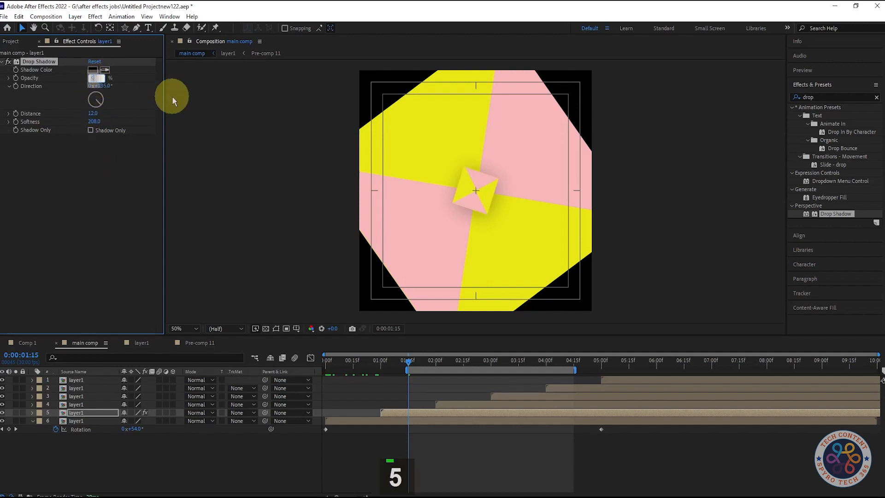
pyautogui.click(138, 200)
pyautogui.click(91, 78)
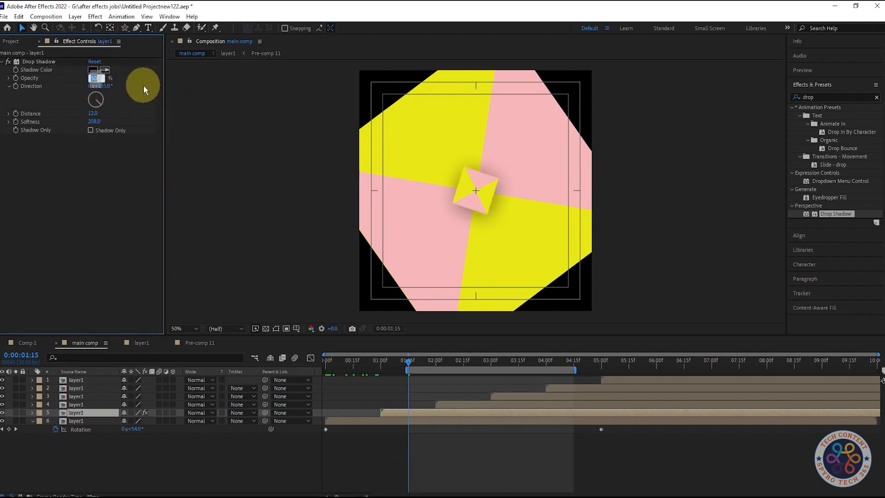
pyautogui.write('35')
pyautogui.click(104, 186)
# - Copy the Drop Shadow effect and paste it onto all six layer1 copies in main comp
pyautogui.click(48, 62)
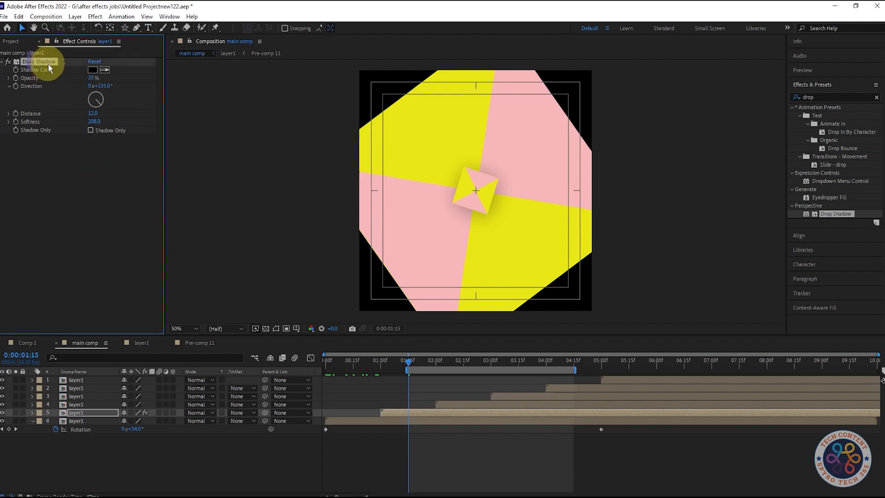
pyautogui.hotkey('ctrl', 'c')
pyautogui.click(82, 421)
pyautogui.keyDown('shift'); pyautogui.click(86, 380); pyautogui.keyUp('shift')
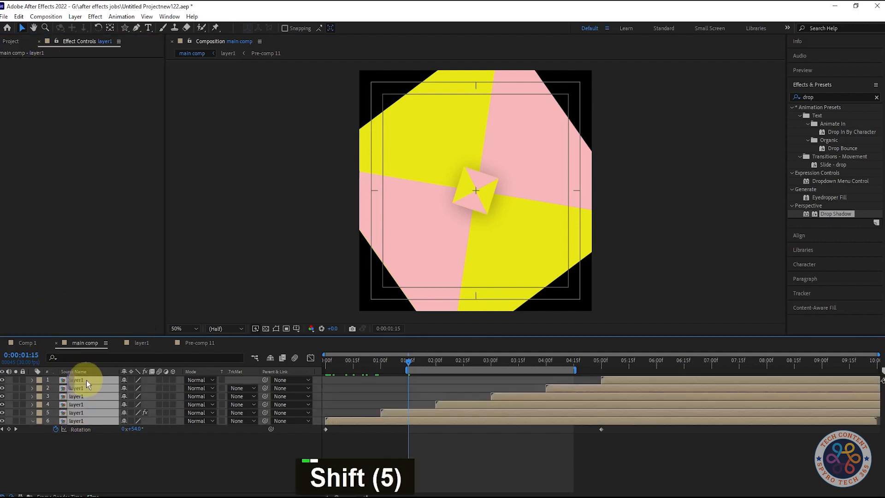
pyautogui.hotkey('ctrl', 'v')
pyautogui.moveTo(408, 361); pyautogui.dragTo(331, 368)
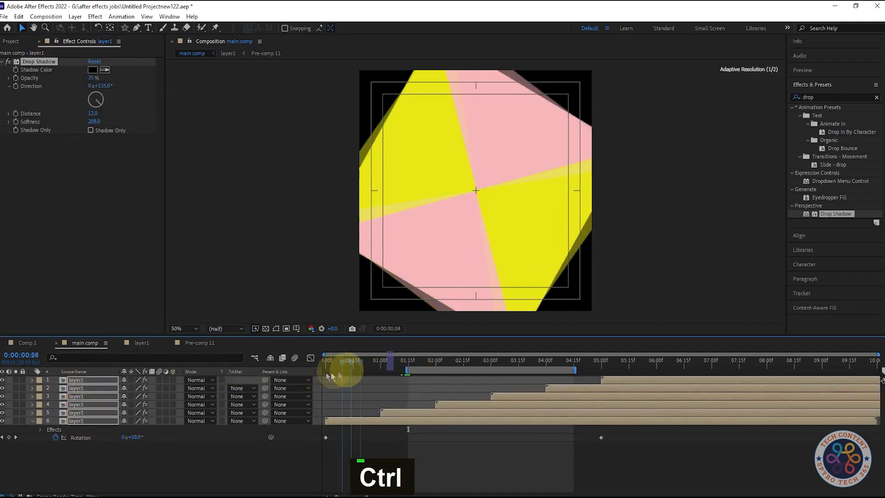
pyautogui.click(106, 461)
# - Open the nested layer1 composition, and close both it and Pre-comp 11 to return to main comp
pyautogui.click(97, 413)
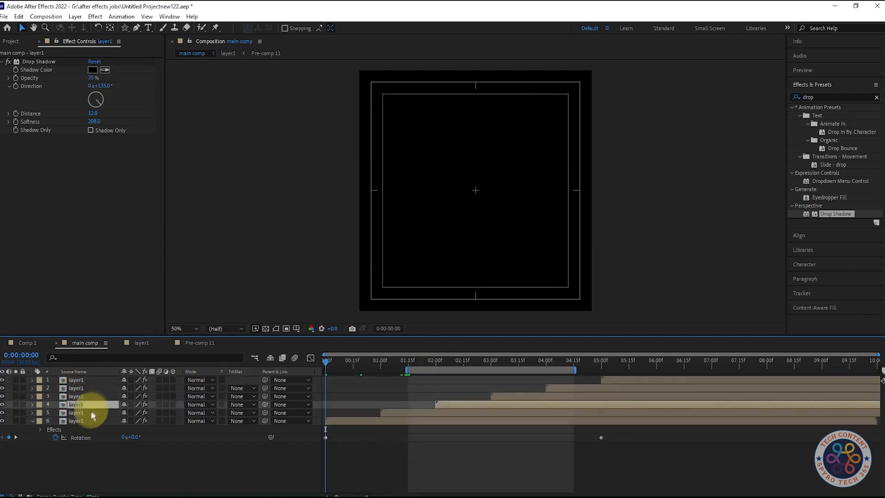
pyautogui.doubleClick(90, 411)
pyautogui.click(119, 342)
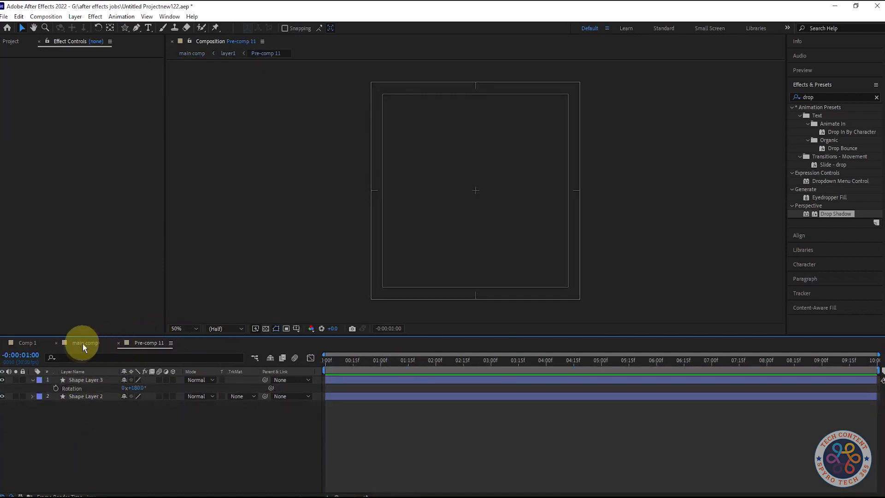
pyautogui.click(82, 344)
pyautogui.click(142, 341)
pyautogui.moveTo(334, 360); pyautogui.dragTo(322, 363)
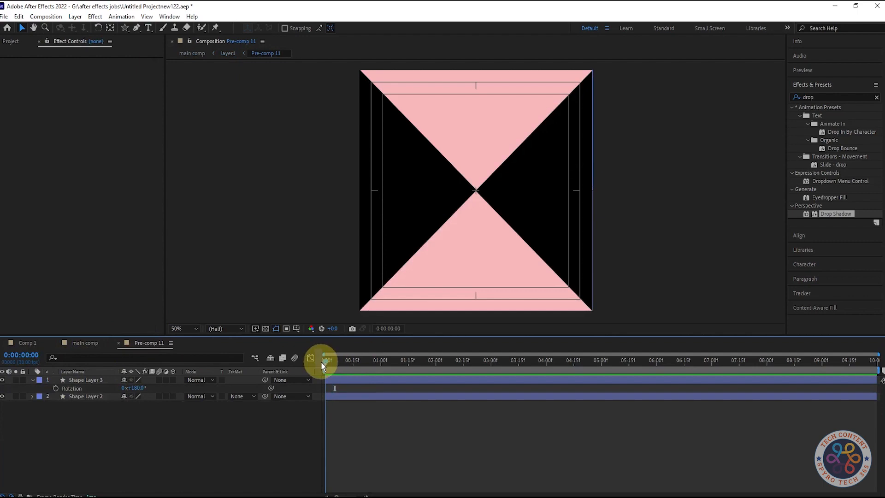
pyautogui.click(118, 344)
# - Examine the frame at 0:00:03:28 and the Drop Shadow settings of the layer1 copies
pyautogui.moveTo(326, 362); pyautogui.dragTo(543, 362)
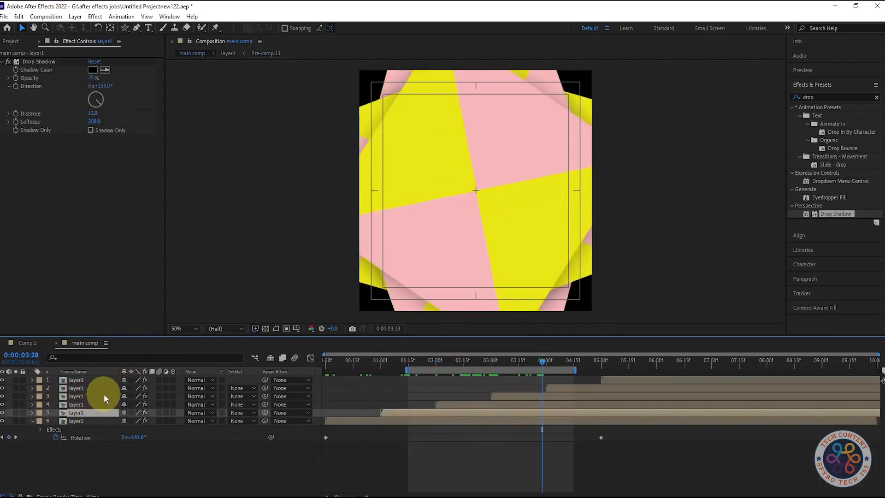
pyautogui.click(80, 396)
pyautogui.click(81, 389)
pyautogui.click(78, 381)
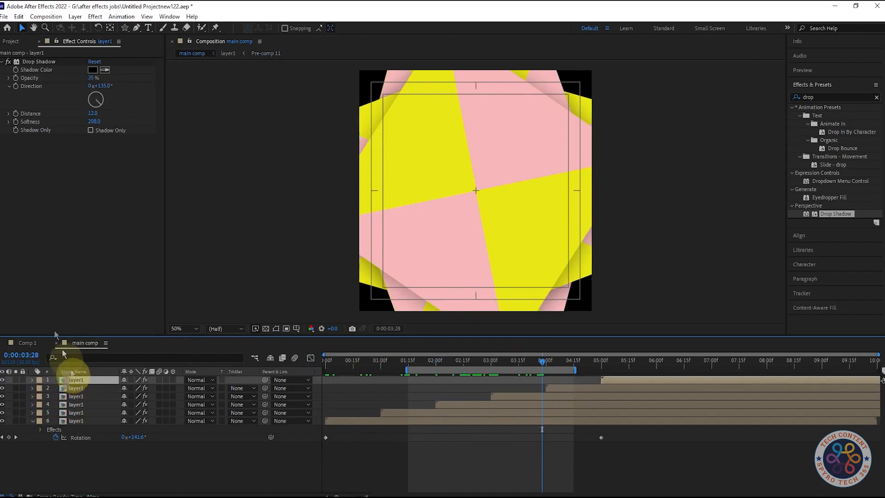
pyautogui.click(84, 421)
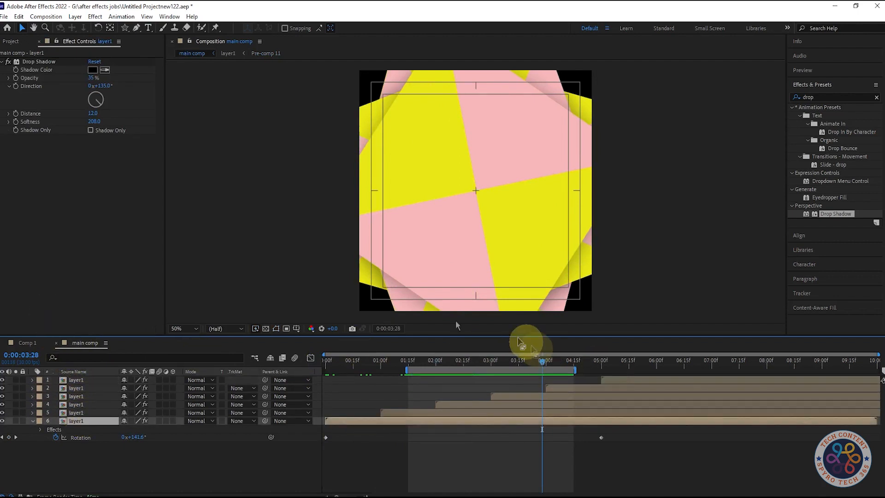
pyautogui.click(147, 453)
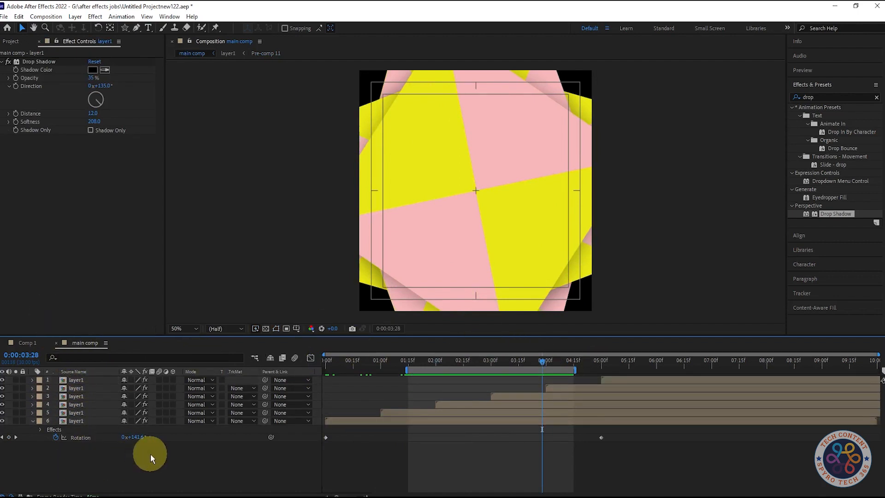
# - Create a solid named BG in pink sampled from the squares and place it beneath all layers in main comp
pyautogui.hotkey('ctrl', 'n')
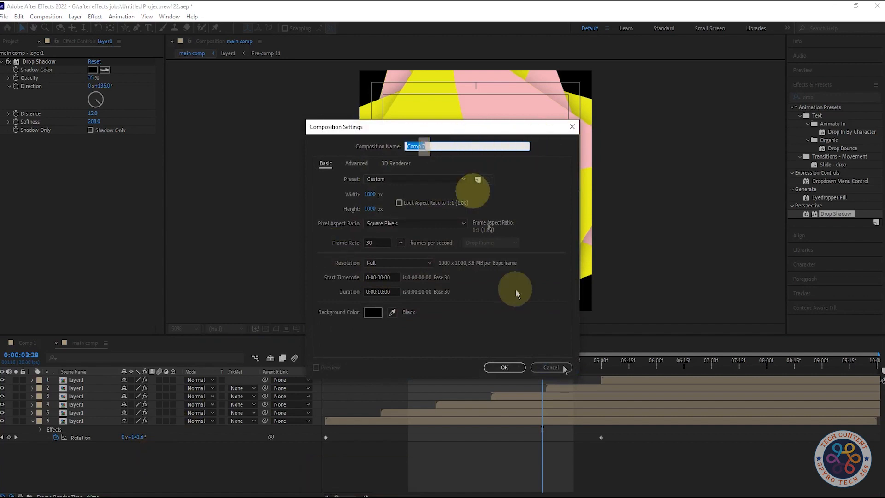
pyautogui.press('Escape')
pyautogui.hotkey('ctrl', 'y')
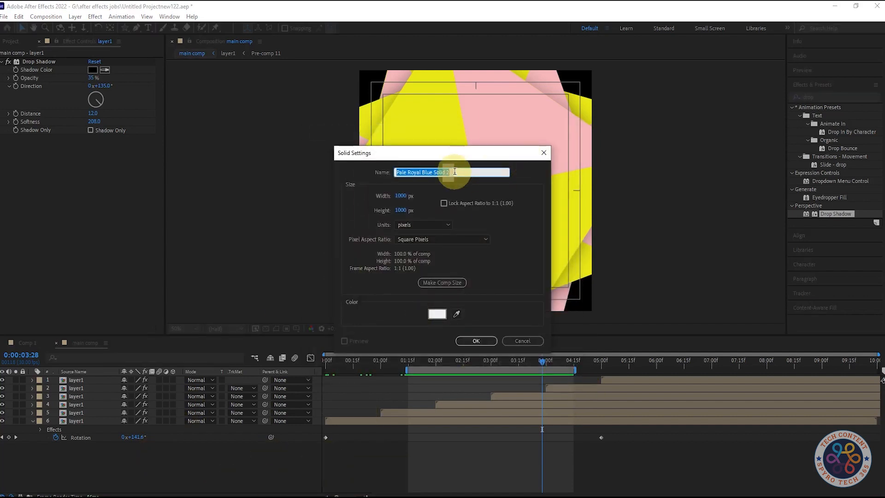
pyautogui.write('Back')
pyautogui.press('BackSpace')
pyautogui.press('BackSpace')
pyautogui.press('BackSpace')
pyautogui.write('G')
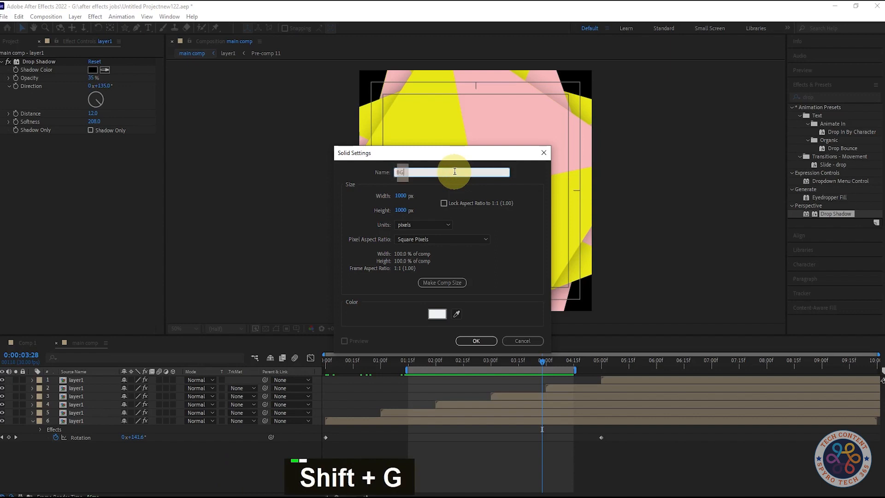
pyautogui.click(457, 314)
pyautogui.click(520, 105)
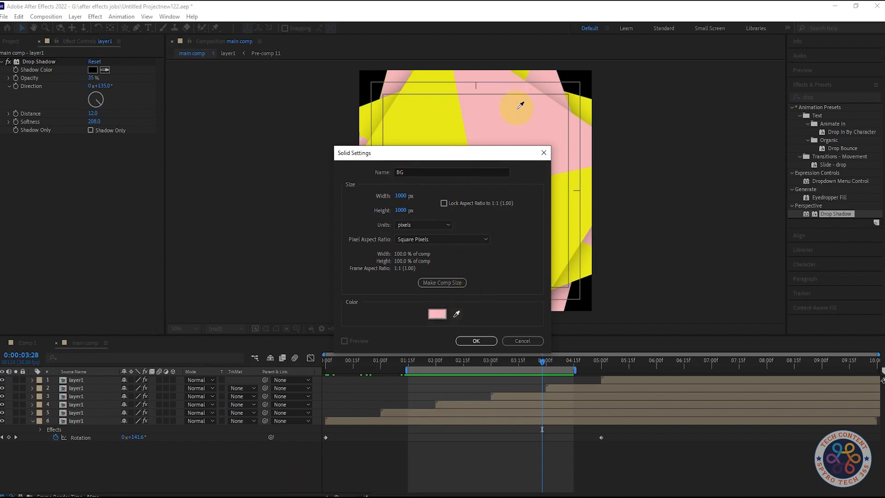
pyautogui.click(476, 342)
pyautogui.moveTo(69, 380); pyautogui.dragTo(84, 454)
# - Lock the BG layer and preview the work area with the pink background
pyautogui.moveTo(543, 359); pyautogui.dragTo(881, 405)
pyautogui.press('space')
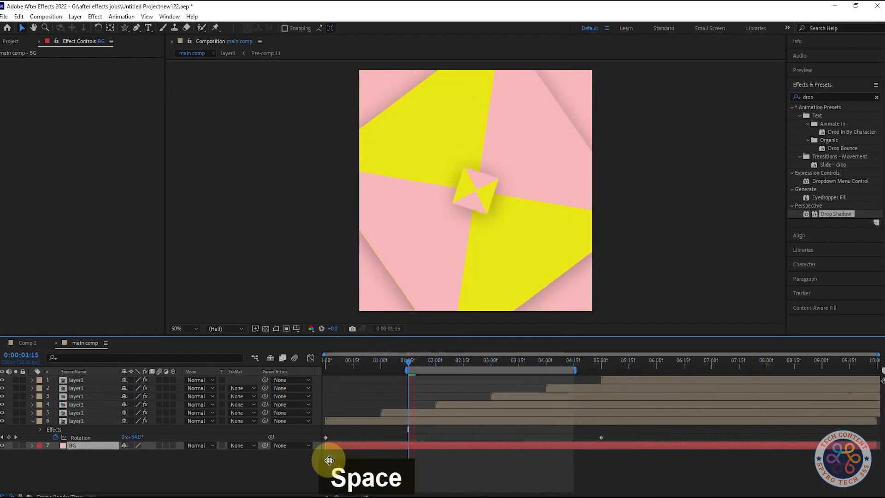
pyautogui.press('space')
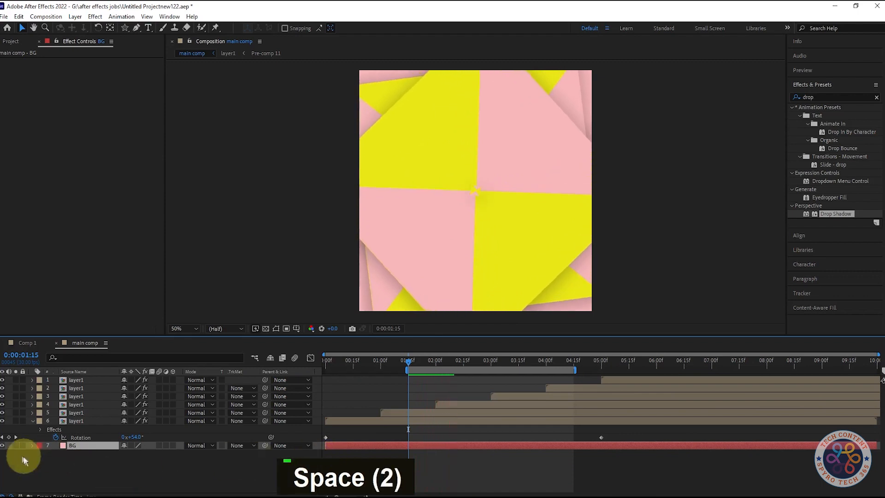
pyautogui.click(23, 445)
pyautogui.press('space')
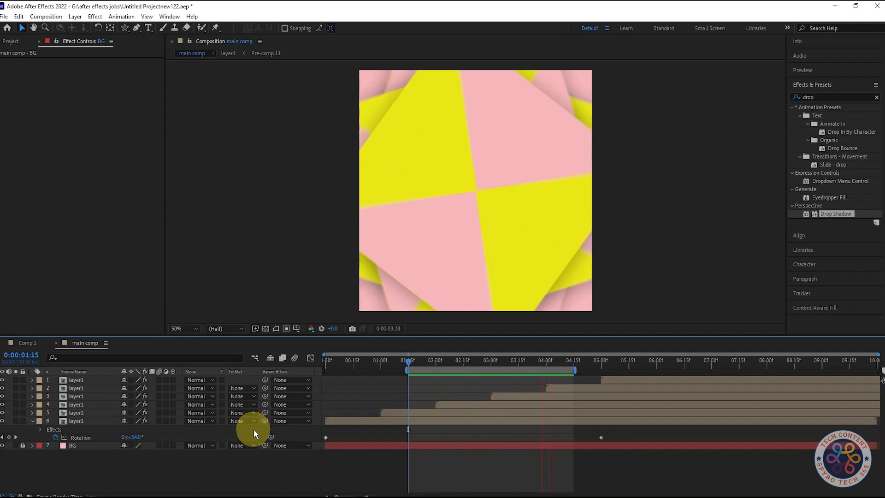
pyautogui.press('space')
# - Pre-compose the six layer1 copies in main comp, moving all attributes into the new composition
pyautogui.click(24, 344)
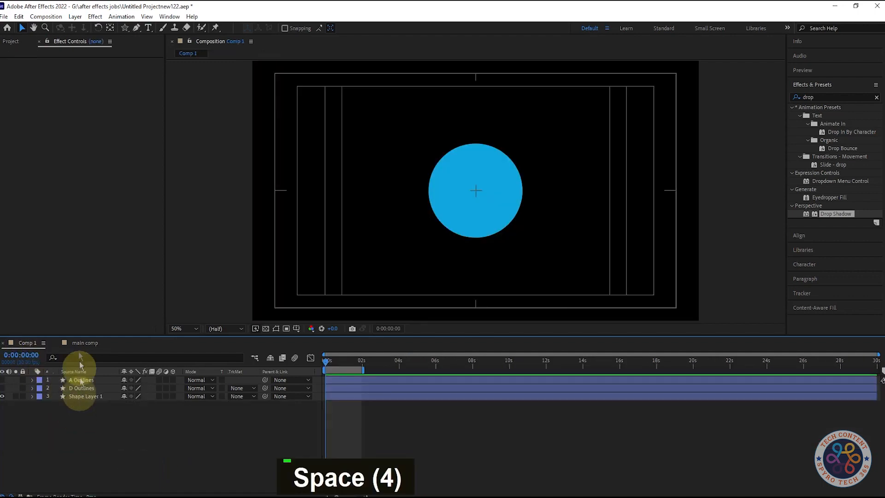
pyautogui.click(82, 344)
pyautogui.click(79, 380)
pyautogui.keyDown('shift'); pyautogui.click(88, 422); pyautogui.keyUp('shift')
pyautogui.rightClick(89, 421)
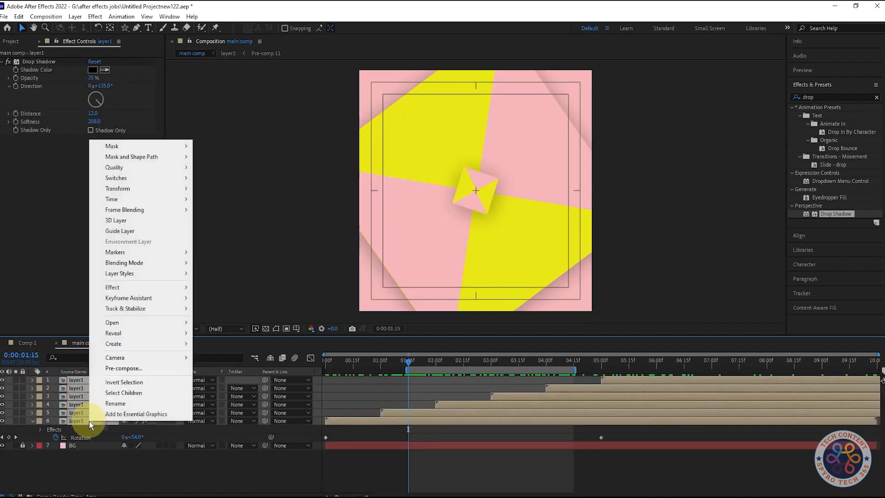
pyautogui.click(123, 369)
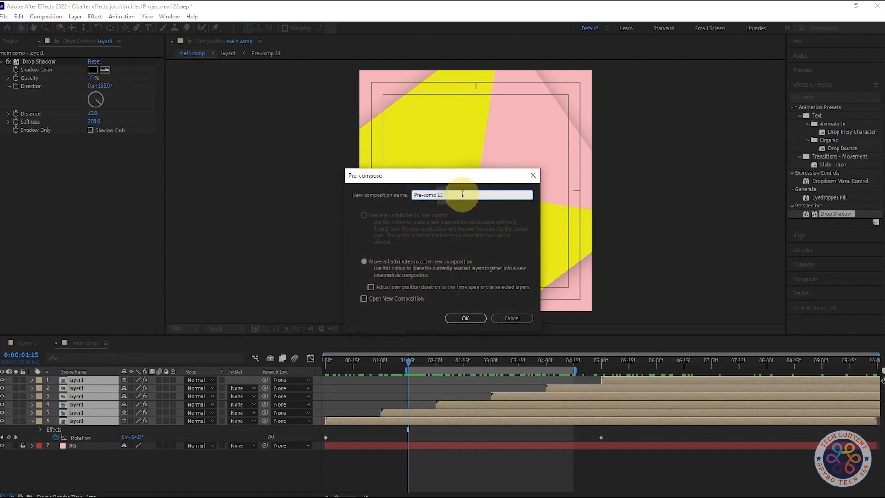
pyautogui.click(464, 318)
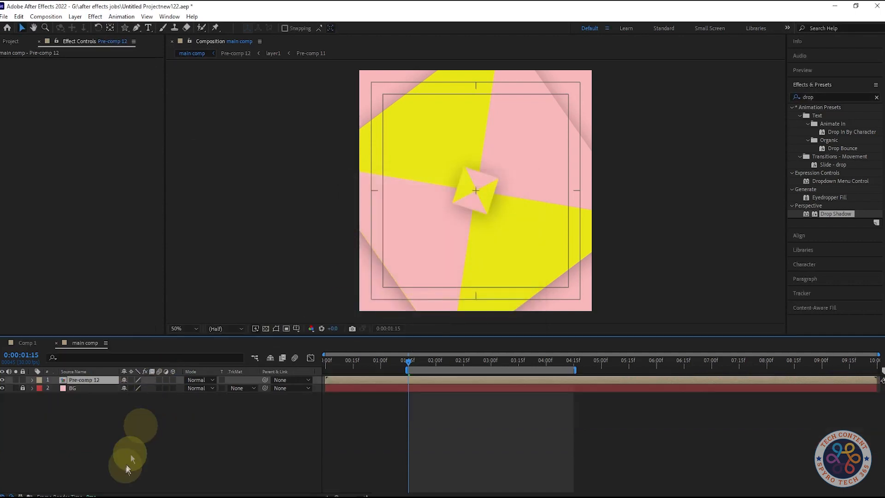
# - Draw a pink square without a stroke near the centre of main comp with the Rectangle tool at 0:00:02:25
pyautogui.click(11, 42)
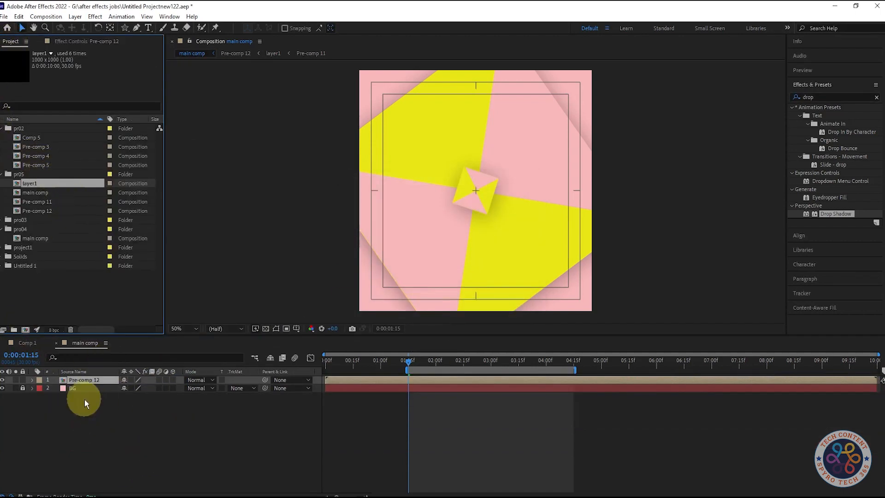
pyautogui.moveTo(408, 362); pyautogui.dragTo(482, 362)
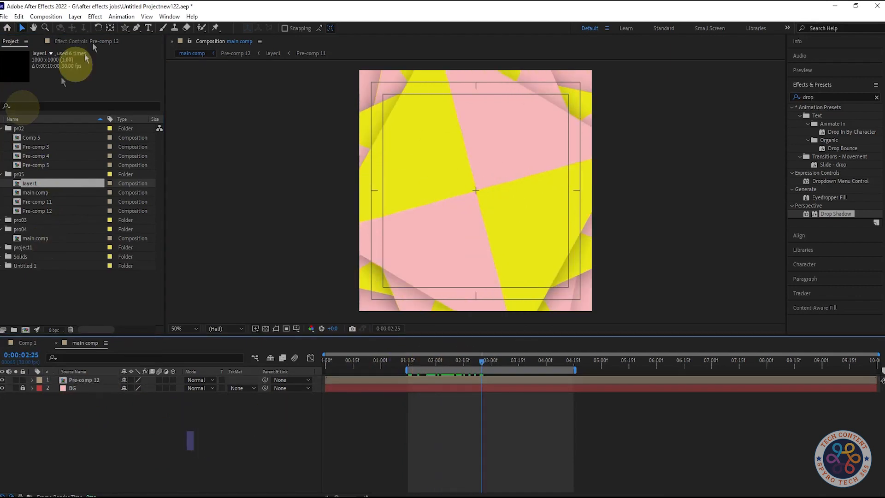
pyautogui.click(125, 29)
pyautogui.click(147, 28)
pyautogui.moveTo(456, 172); pyautogui.dragTo(516, 216)
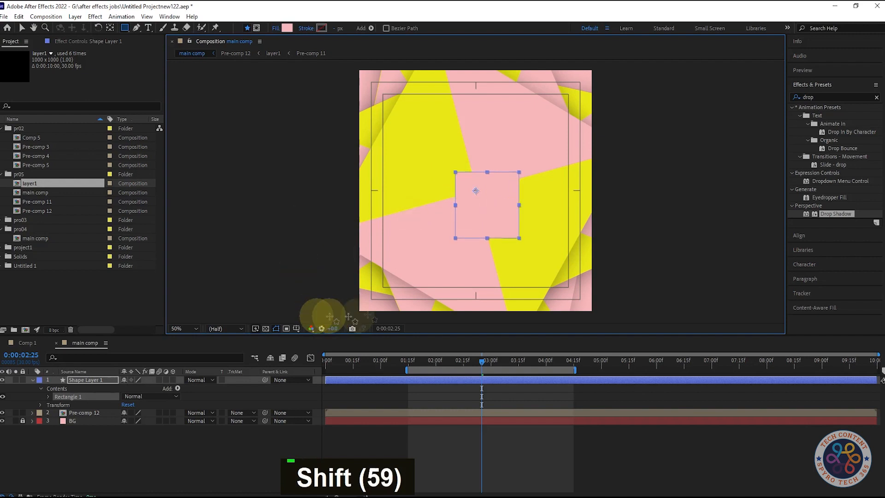
# - Centre the pink square's anchor point on its shape and centre the square in the composition
pyautogui.hotkey('ctrl', 'alt', 'Home')
pyautogui.hotkey('ctrl', 'Home')
pyautogui.click(817, 70)
pyautogui.click(816, 70)
pyautogui.click(810, 100)
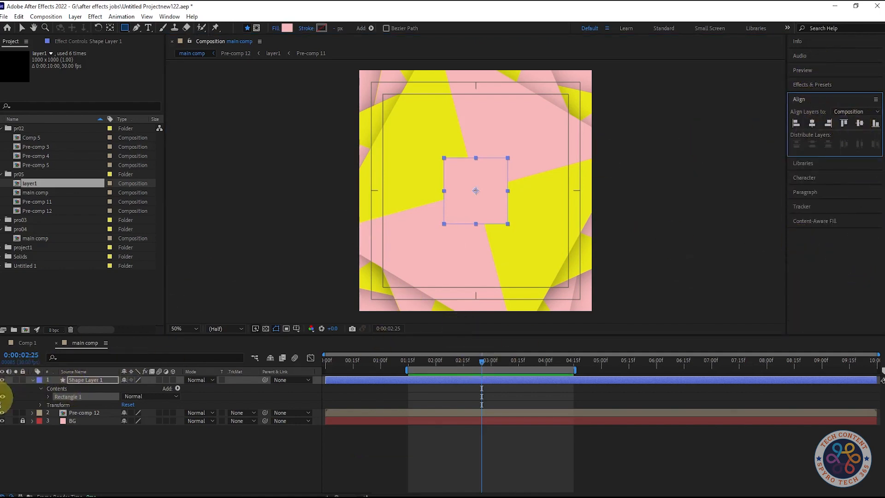
pyautogui.click(149, 472)
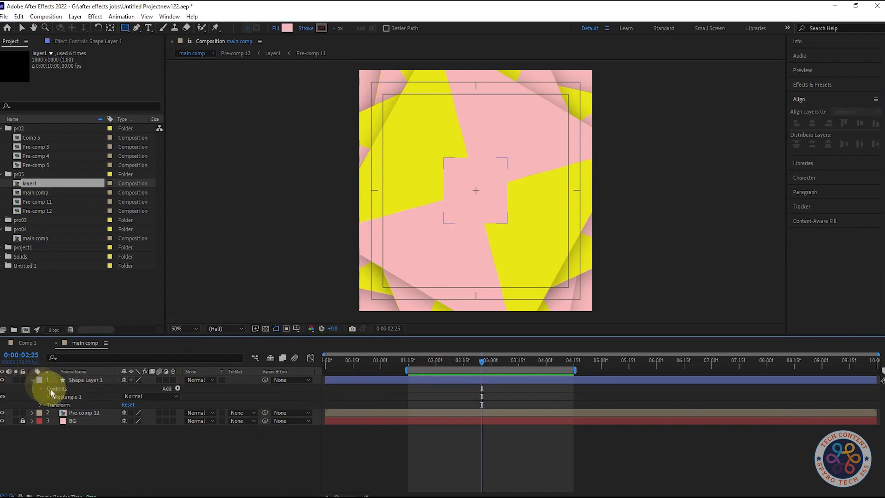
# - Set the pink square's rotation to 45° with the playhead at 0:00:01:14
pyautogui.click(72, 379)
pyautogui.press('r')
pyautogui.moveTo(476, 367); pyautogui.dragTo(406, 387)
pyautogui.moveTo(131, 388); pyautogui.dragTo(149, 386)
pyautogui.click(144, 458)
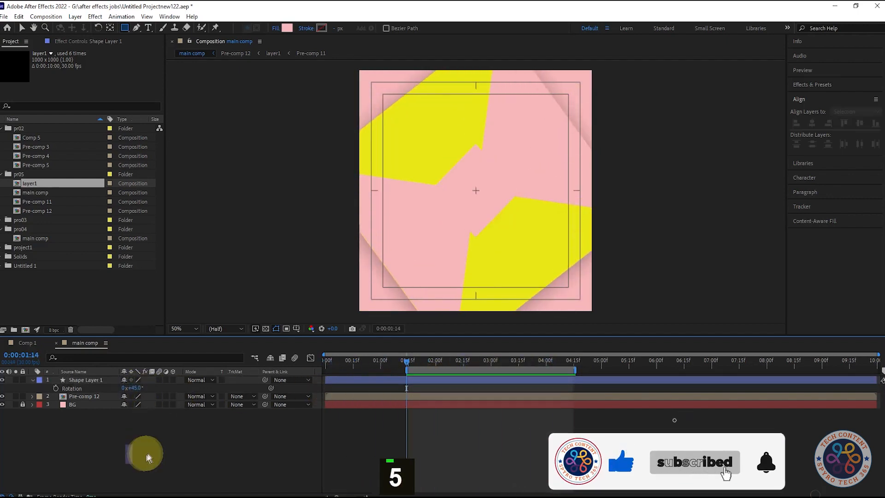
# - Keyframe the pink square's rotation at 0:00:01:14 and set it to 150° at 0:00:04:15
pyautogui.hotkey('alt', 's')
pyautogui.click(56, 388)
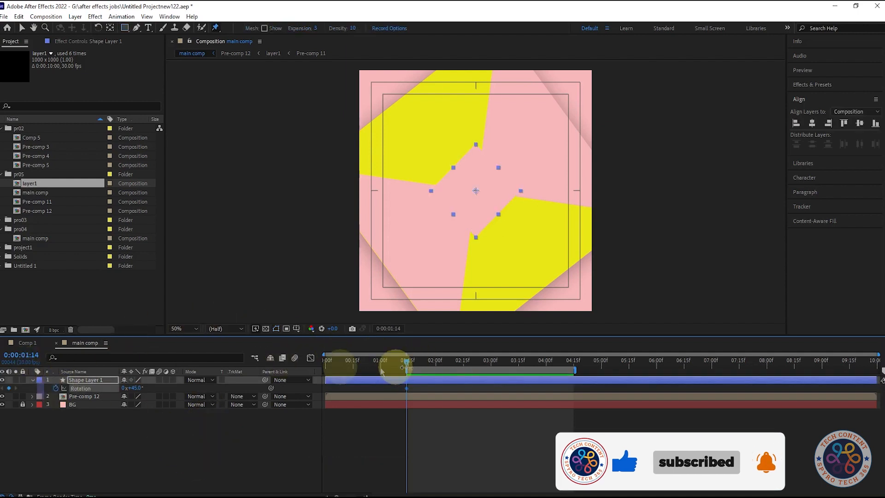
pyautogui.moveTo(406, 362); pyautogui.dragTo(574, 376)
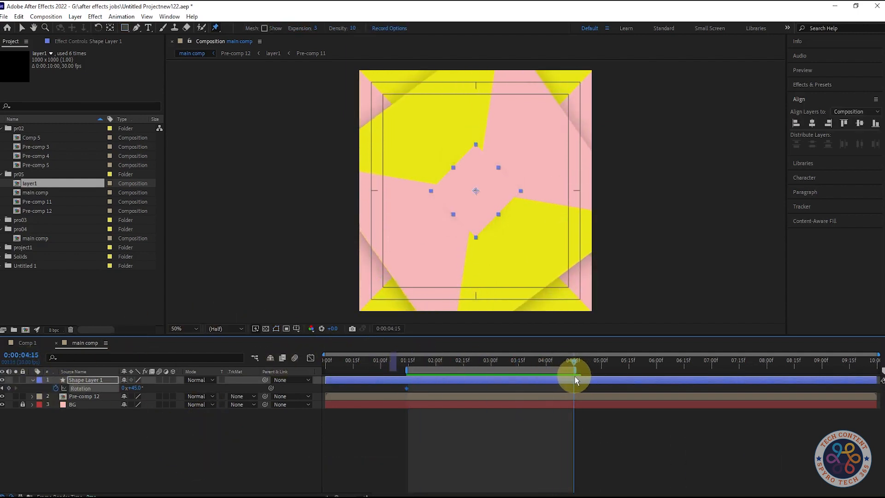
pyautogui.click(134, 388)
pyautogui.write('15')
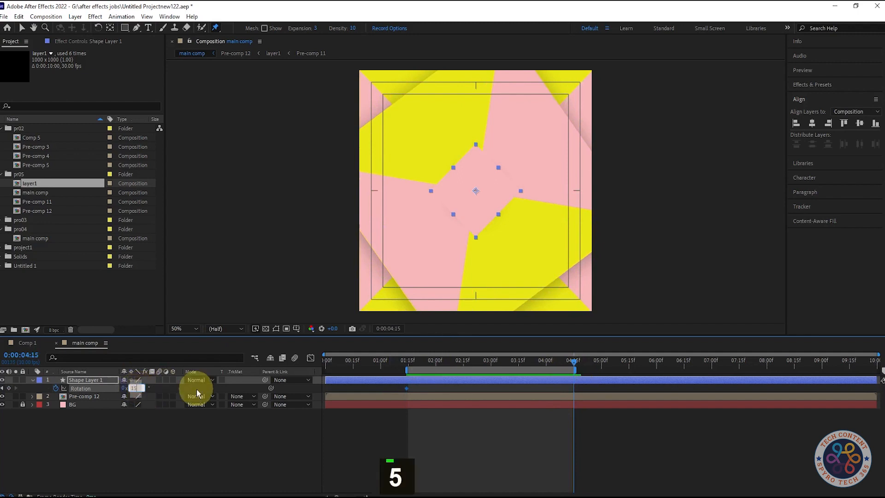
pyautogui.write('0')
pyautogui.click(141, 454)
# - Set Pre-comp 12's track matte to Alpha Inverted Matte "Shape Layer 1"
pyautogui.moveTo(574, 366)
pyautogui.mouseDown()
pyautogui.moveTo(407, 369)
pyautogui.moveTo(572, 380)
pyautogui.mouseUp()
pyautogui.click(237, 396)
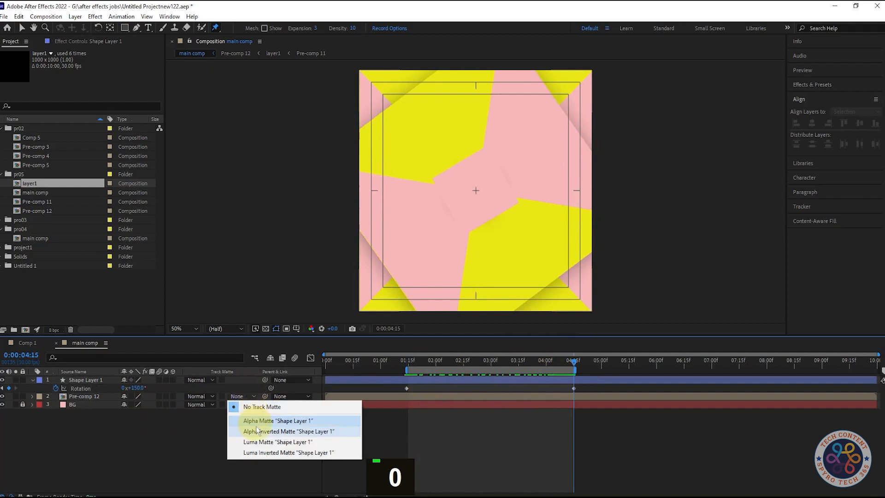
pyautogui.click(257, 421)
pyautogui.moveTo(574, 360)
pyautogui.mouseDown()
pyautogui.moveTo(408, 366)
pyautogui.moveTo(574, 377)
pyautogui.mouseUp()
pyautogui.click(245, 396)
pyautogui.click(277, 431)
# - Increase the pink square's rotation at 0:00:04:15 to about 180° and preview the loop from 0:00:01:14
pyautogui.moveTo(557, 360); pyautogui.dragTo(574, 405)
pyautogui.moveTo(133, 388); pyautogui.dragTo(151, 405)
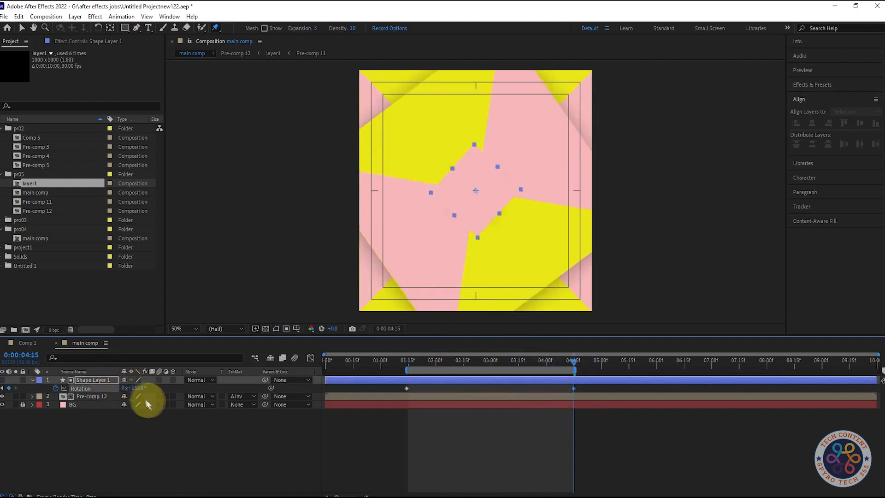
pyautogui.moveTo(575, 367); pyautogui.dragTo(575, 391)
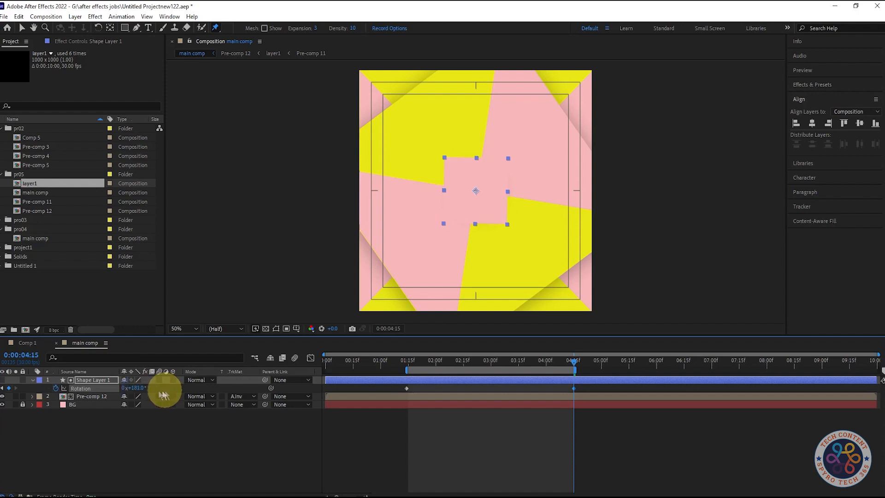
pyautogui.press('ctrl')
pyautogui.moveTo(574, 371); pyautogui.dragTo(407, 371)
pyautogui.press('space')
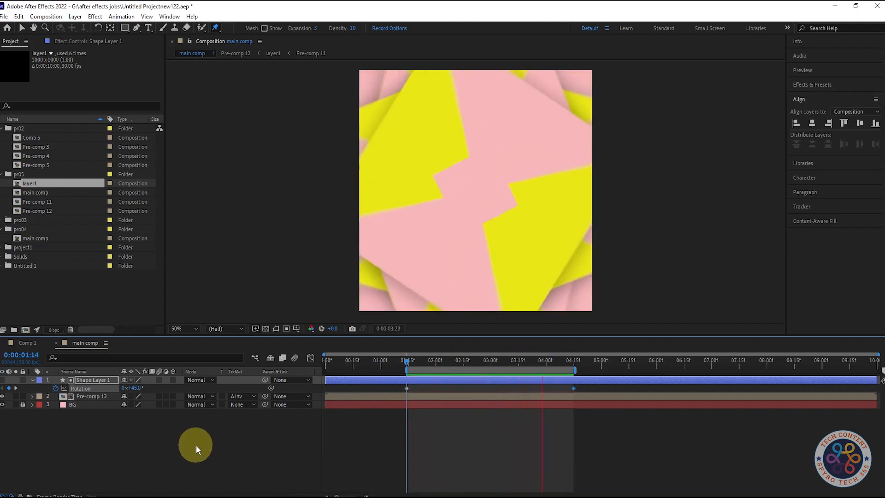
pyautogui.press('space')
# - Try a rotation of 270° for the pink square at 0:00:04:15 and preview the loop
pyautogui.moveTo(415, 363); pyautogui.dragTo(574, 369)
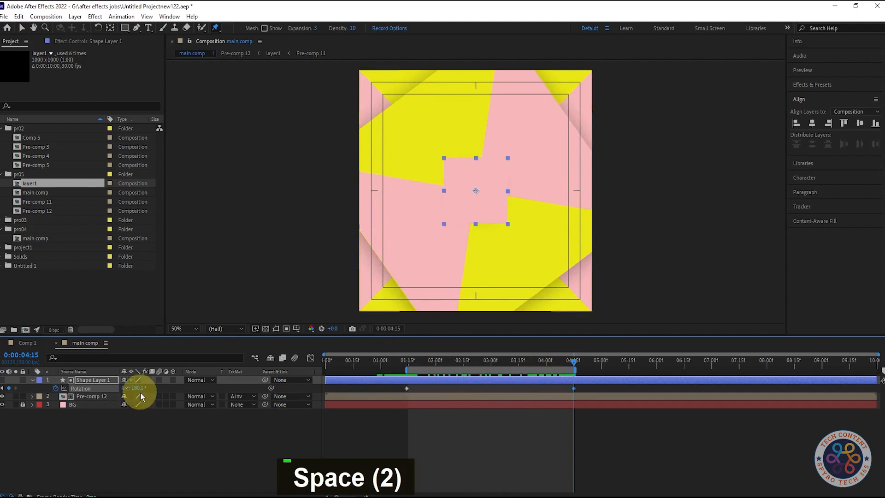
pyautogui.click(140, 393)
pyautogui.write('270')
pyautogui.press('Return')
pyautogui.moveTo(585, 371); pyautogui.dragTo(405, 369)
pyautogui.press('space')
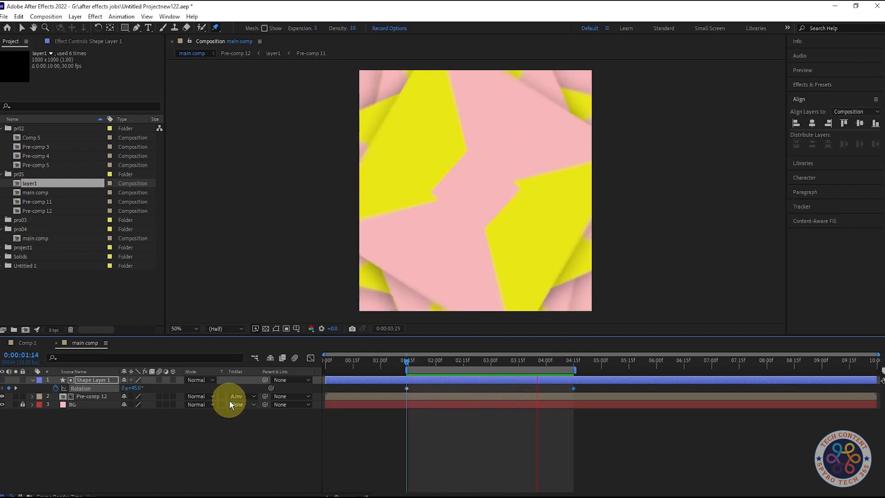
pyautogui.press('space')
# - Undo the 270° rotation change and set the pink square's rotation at 0:00:04:15 to 180°
pyautogui.hotkey('ctrl', 'z')
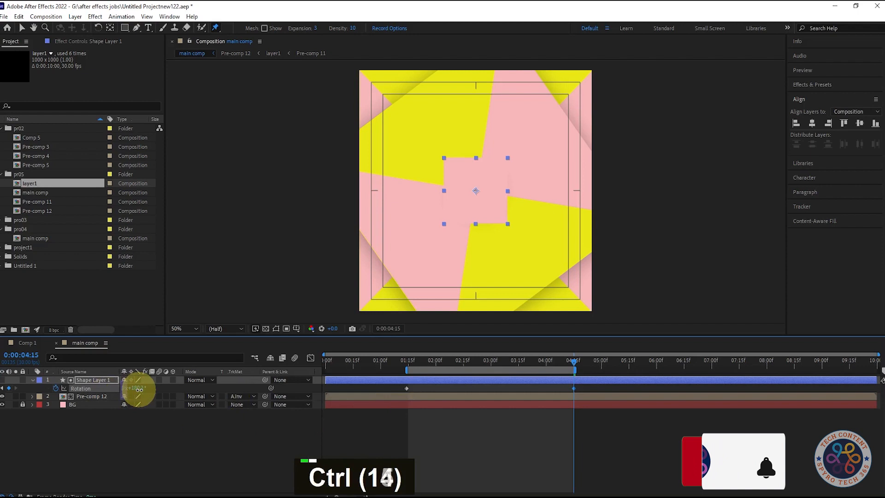
pyautogui.press('Return')
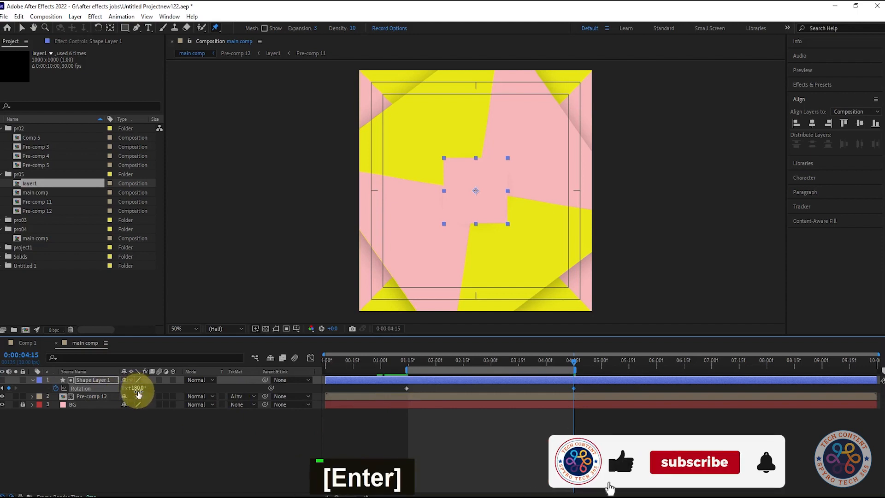
pyautogui.click(220, 470)
# - Pre-compose Shape Layer 1 and Pre-comp 12 together, moving all attributes into the new composition
pyautogui.click(99, 381)
pyautogui.keyDown('shift'); pyautogui.click(98, 397); pyautogui.keyUp('shift')
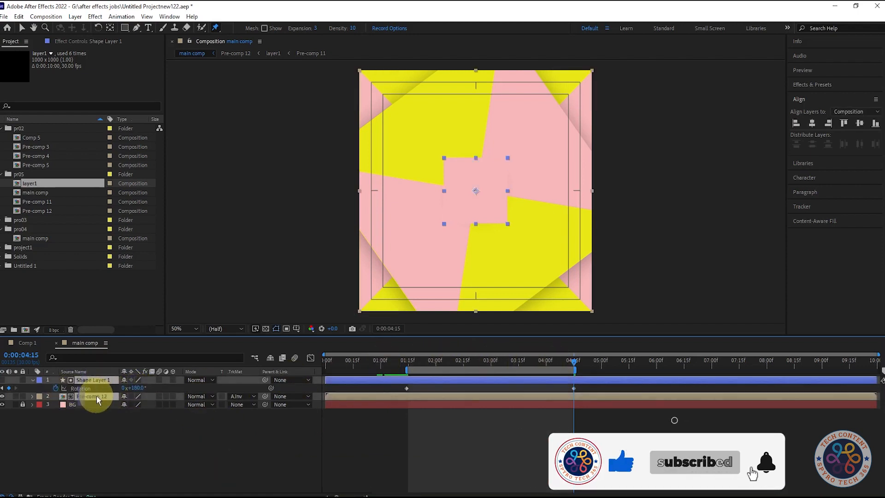
pyautogui.rightClick(97, 400)
pyautogui.click(142, 339)
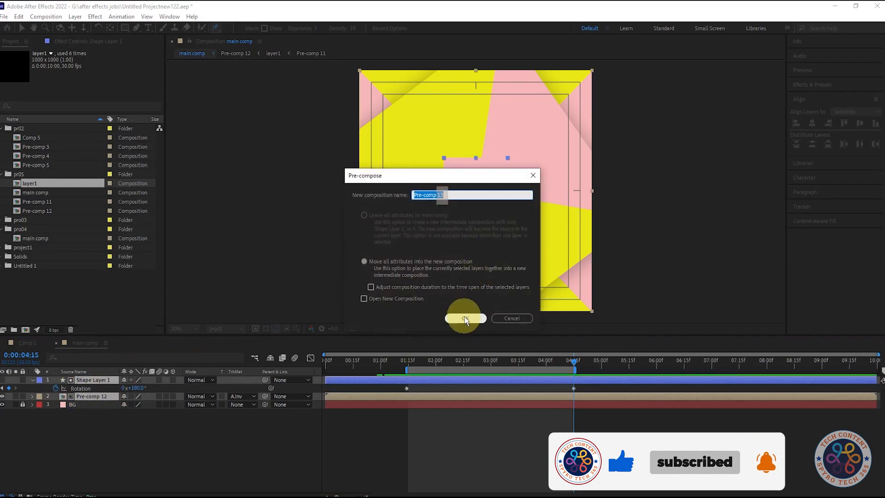
pyautogui.click(466, 319)
pyautogui.moveTo(574, 361); pyautogui.dragTo(574, 384)
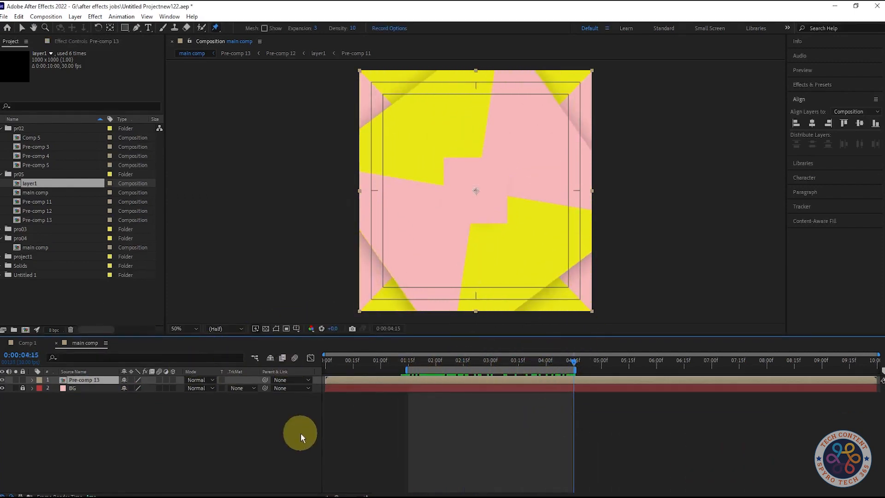
# - Draw a circle over the centre of main comp with the Ellipse tool
pyautogui.click(125, 29)
pyautogui.click(156, 48)
pyautogui.click(123, 458)
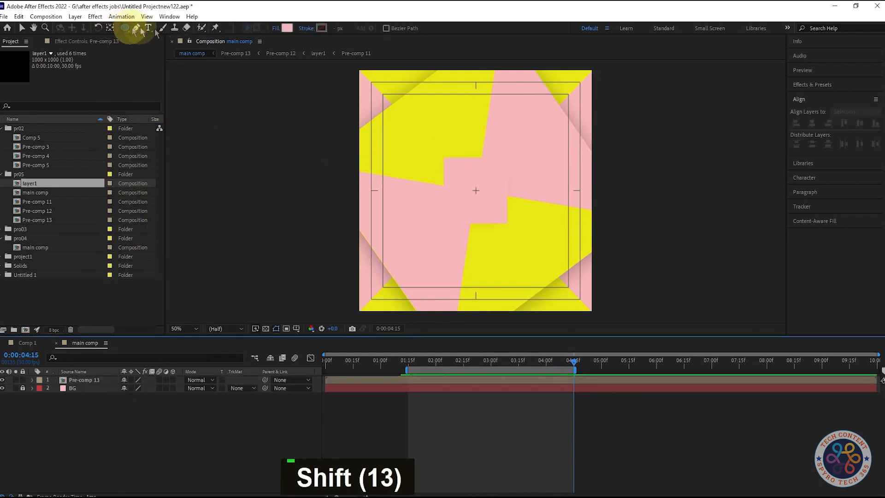
pyautogui.moveTo(437, 153); pyautogui.dragTo(550, 270)
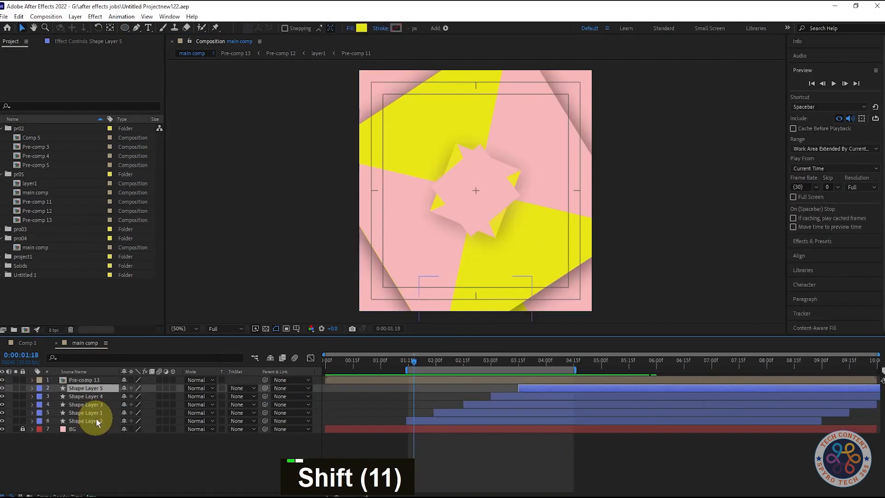
# - Delete the five circle shape layers between Pre-comp 13 and BG
pyautogui.keyDown('shift'); pyautogui.click(96, 421); pyautogui.keyUp('shift')
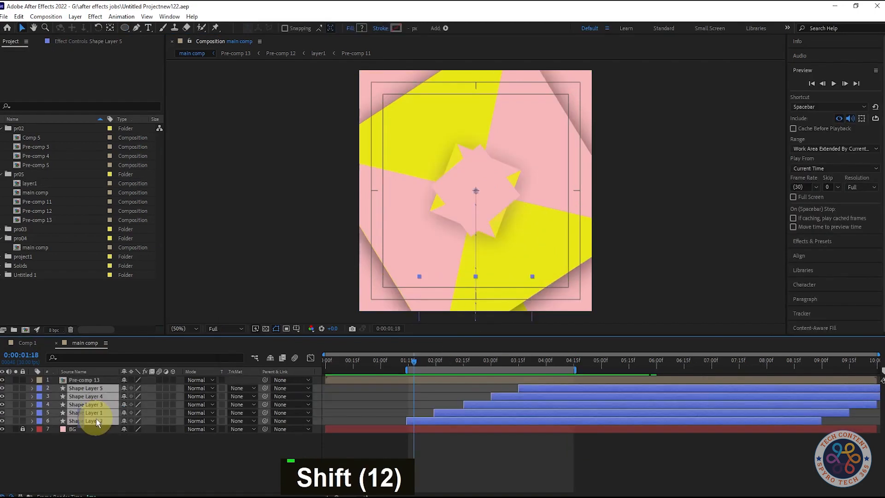
pyautogui.click(102, 454)
pyautogui.click(95, 388)
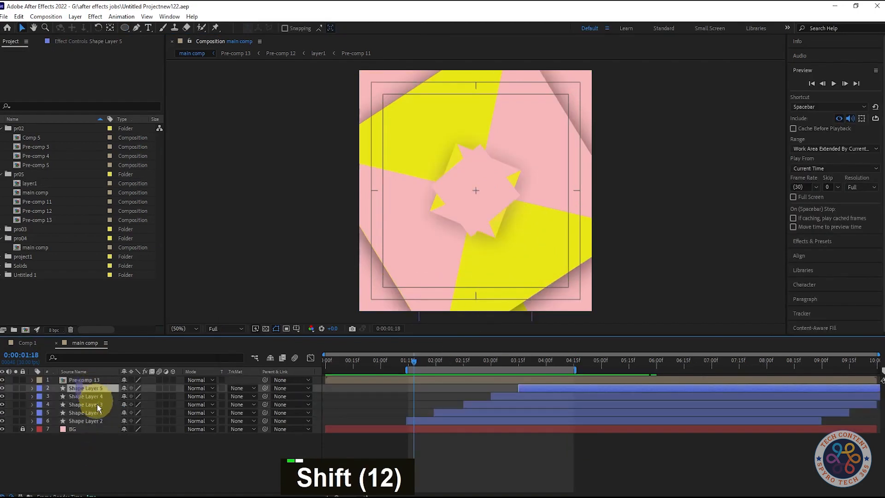
pyautogui.keyDown('shift'); pyautogui.click(98, 413); pyautogui.keyUp('shift')
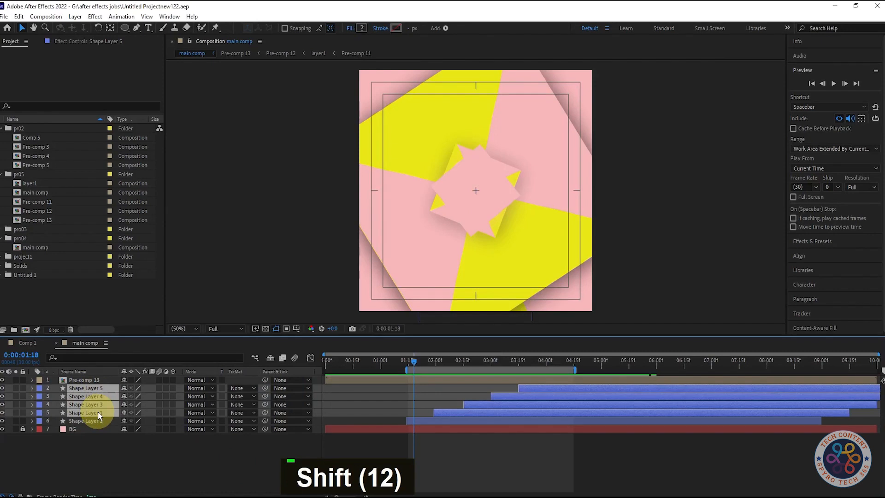
pyautogui.press('Delete')
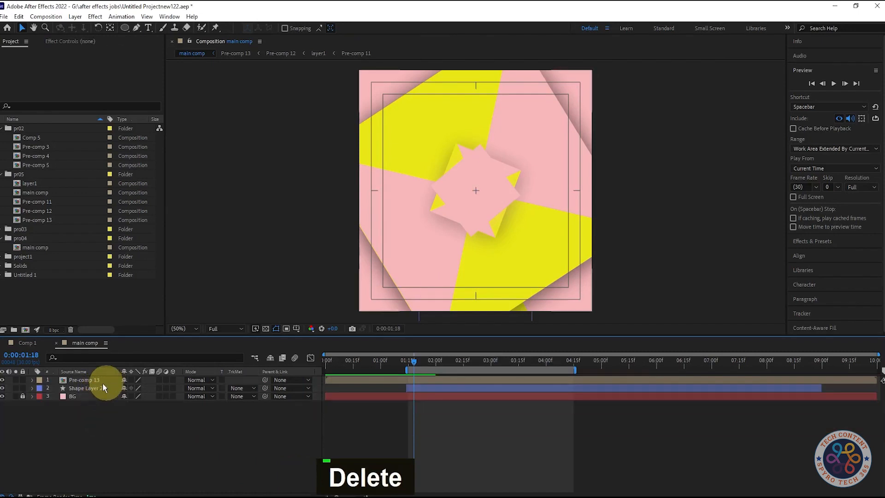
pyautogui.click(97, 388)
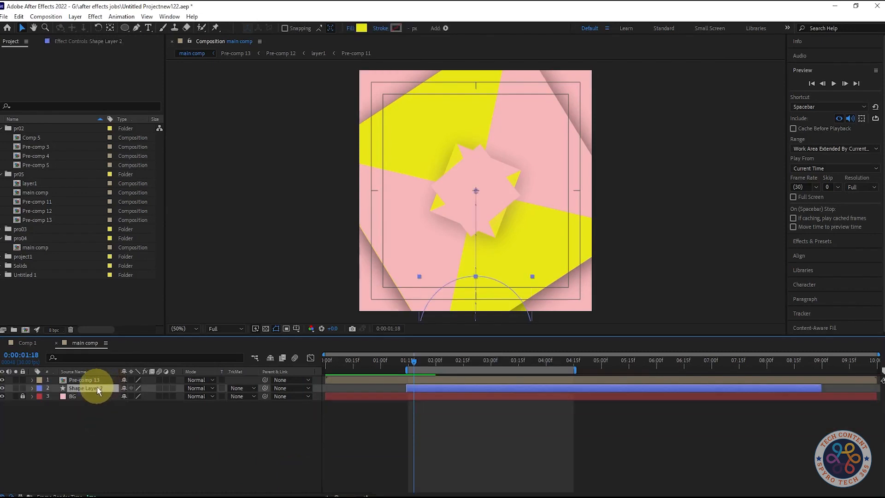
pyautogui.press('Delete')
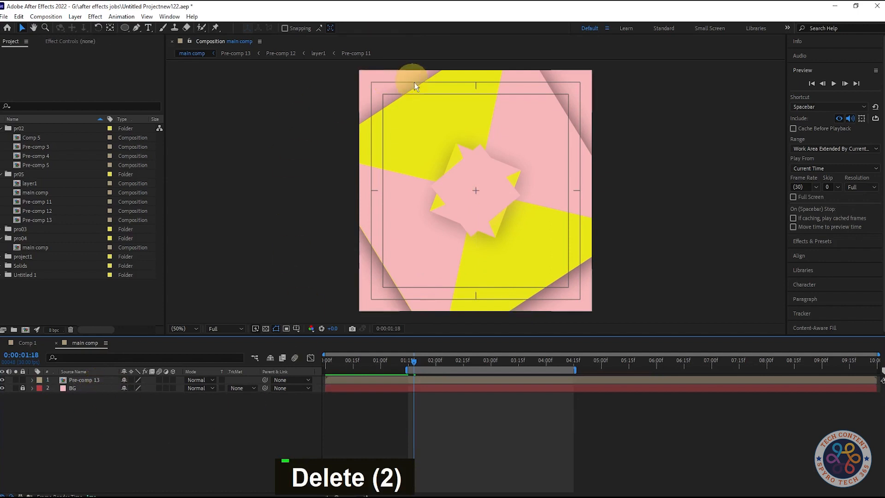
# - Draw a yellow circle with the Ellipse tool, centre its anchor point and centre it in main comp
pyautogui.click(125, 28)
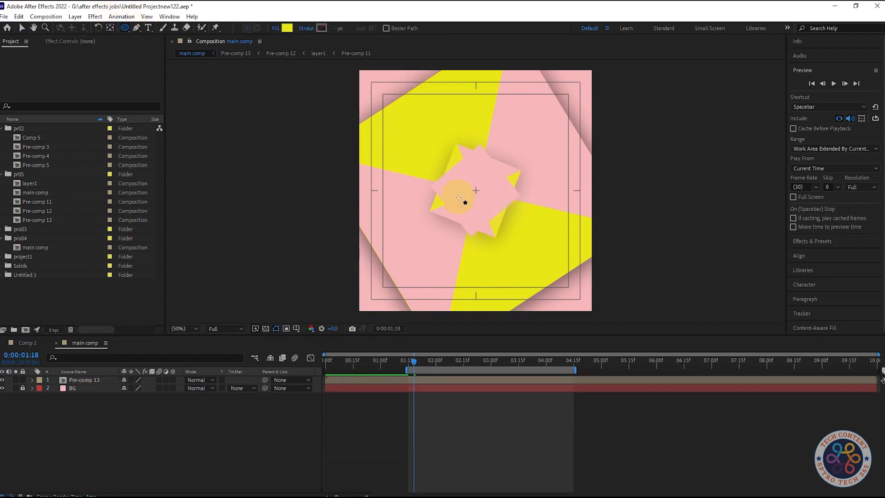
pyautogui.moveTo(431, 163); pyautogui.dragTo(561, 299)
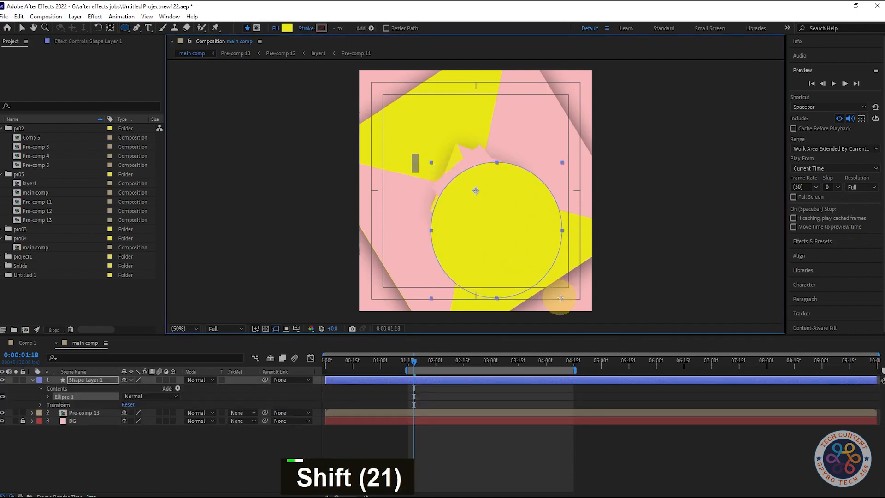
pyautogui.moveTo(554, 294)
pyautogui.mouseDown()
pyautogui.moveTo(540, 281)
pyautogui.moveTo(559, 296)
pyautogui.mouseUp()
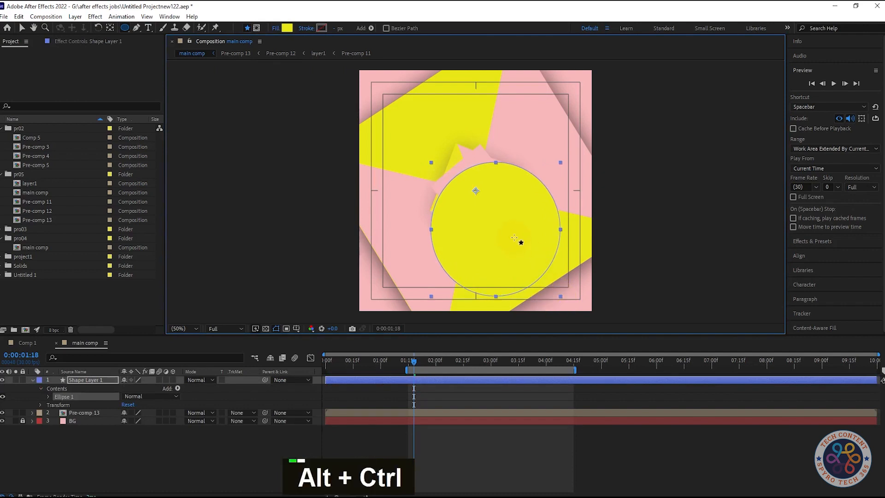
pyautogui.hotkey('ctrl', 'alt', 'Home')
pyautogui.hotkey('ctrl', 'Home')
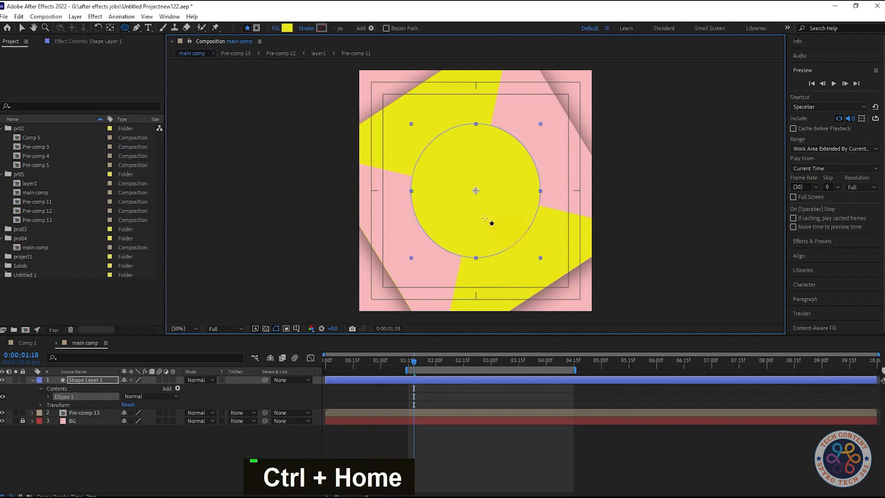
# - Move the yellow circle's layer below Pre-comp 13 and trim its start to 0:00:01:14
pyautogui.moveTo(82, 379); pyautogui.dragTo(84, 420)
pyautogui.click(33, 388)
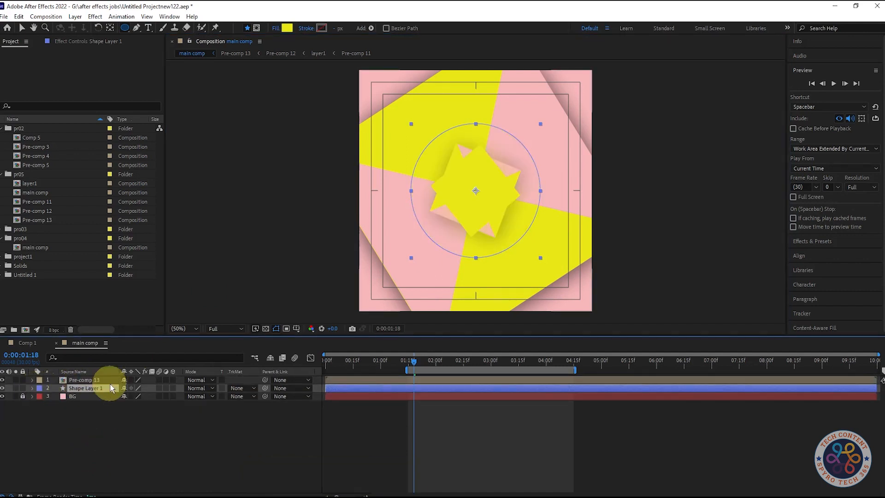
pyautogui.press('p')
pyautogui.moveTo(413, 364); pyautogui.dragTo(407, 365)
pyautogui.moveTo(319, 388); pyautogui.dragTo(399, 392)
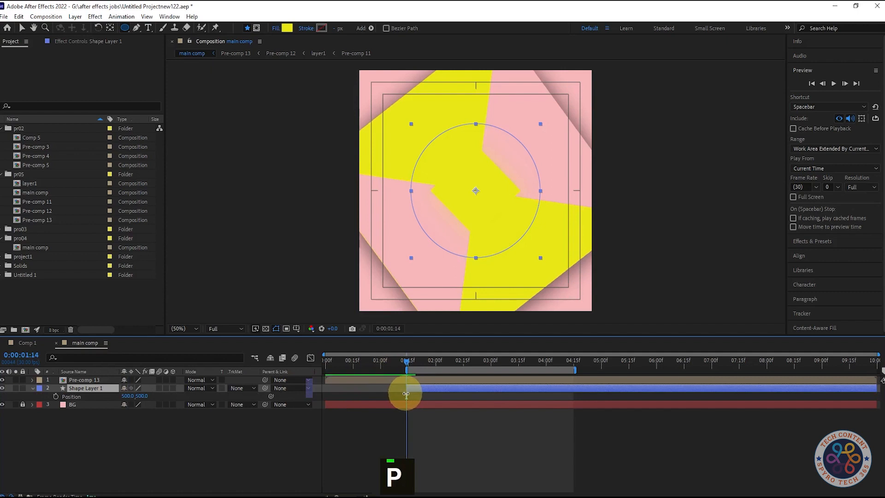
pyautogui.moveTo(407, 362); pyautogui.dragTo(408, 365)
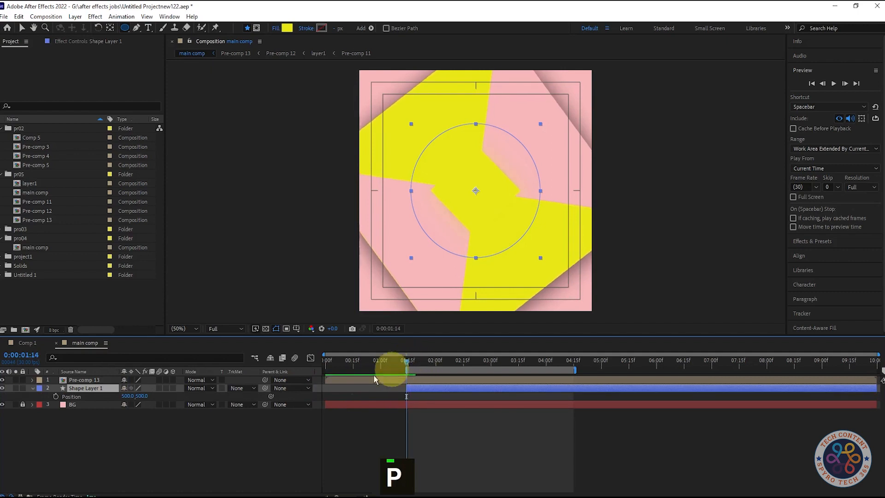
# - Keyframe the circle's position to rise from below the frame at 0:00:01:14 to the centre at about 0:00:02:00
pyautogui.click(54, 397)
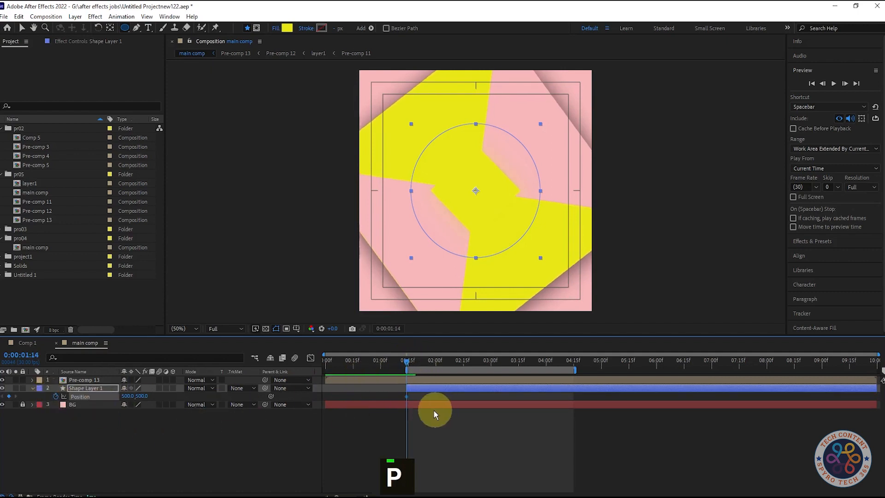
pyautogui.moveTo(404, 400); pyautogui.dragTo(464, 400)
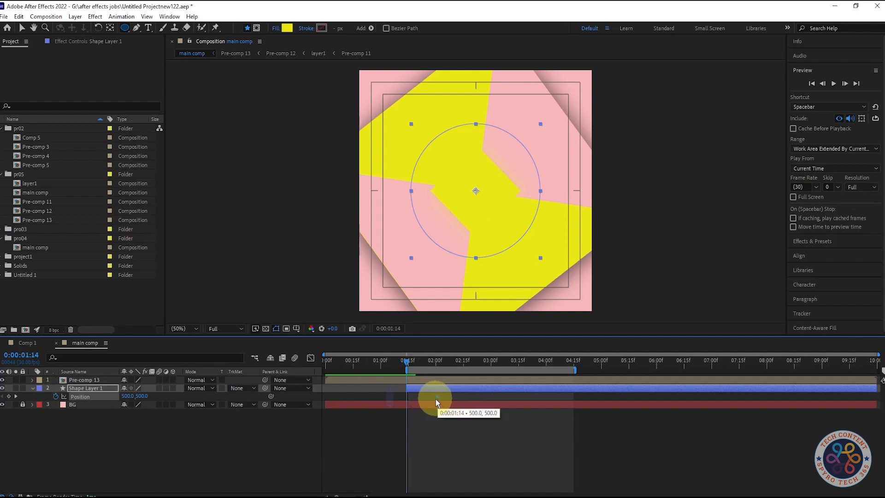
pyautogui.moveTo(435, 399); pyautogui.dragTo(435, 399)
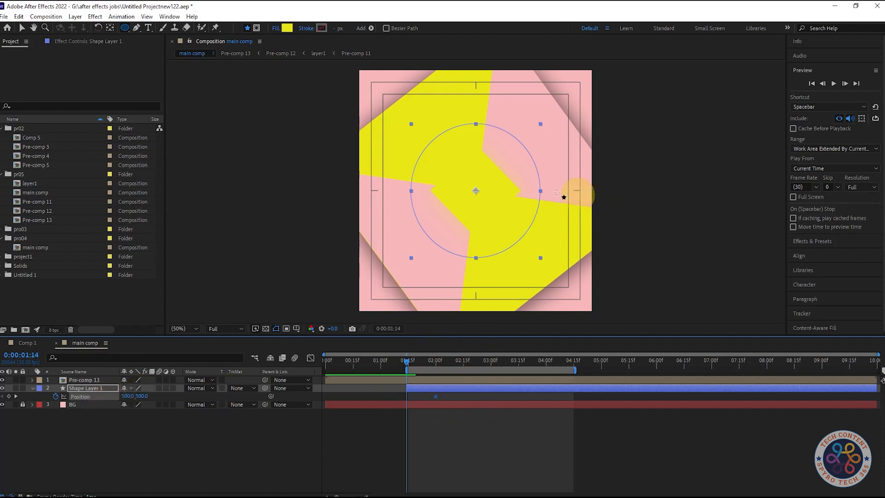
pyautogui.moveTo(496, 164); pyautogui.dragTo(495, 291)
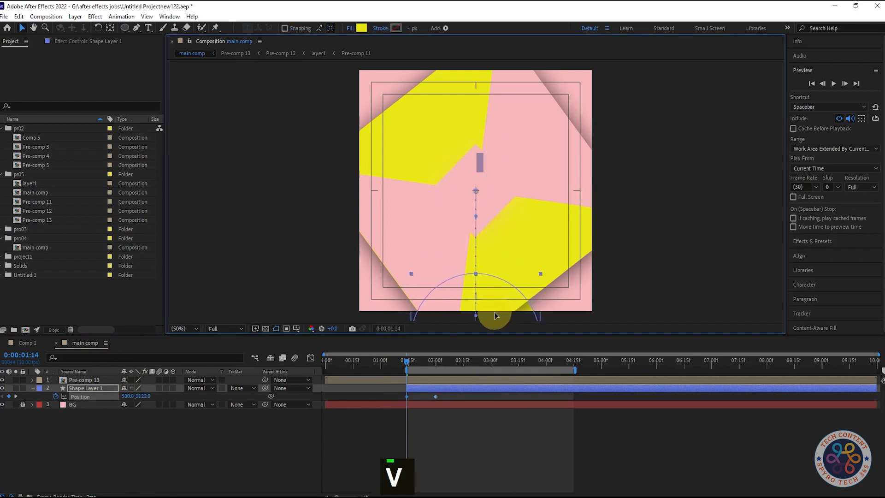
pyautogui.moveTo(493, 312); pyautogui.dragTo(493, 320)
# - Scale the yellow circle to 80% while viewing it at the centre at 0:00:02:01
pyautogui.moveTo(405, 362); pyautogui.dragTo(440, 362)
pyautogui.click(110, 389)
pyautogui.moveTo(133, 396); pyautogui.dragTo(126, 396)
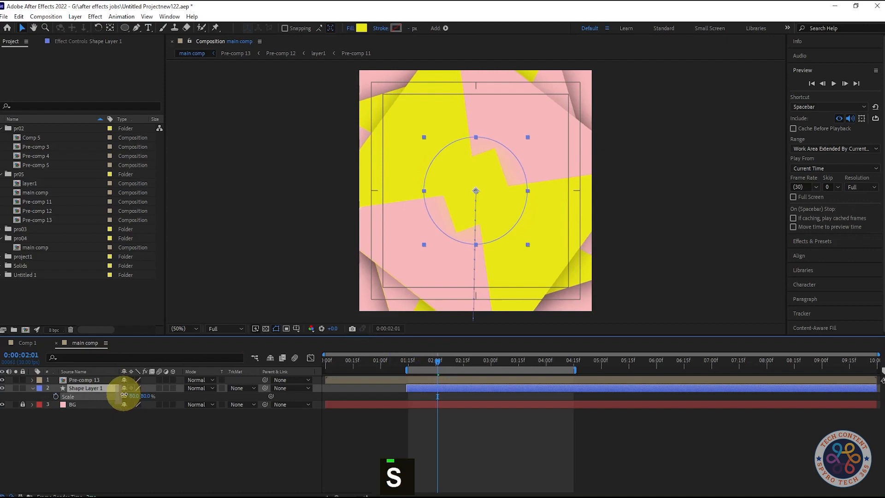
pyautogui.moveTo(436, 364)
pyautogui.mouseDown()
pyautogui.moveTo(405, 372)
pyautogui.moveTo(444, 368)
pyautogui.moveTo(403, 380)
pyautogui.moveTo(445, 367)
pyautogui.moveTo(438, 365)
pyautogui.mouseUp()
pyautogui.press('p')
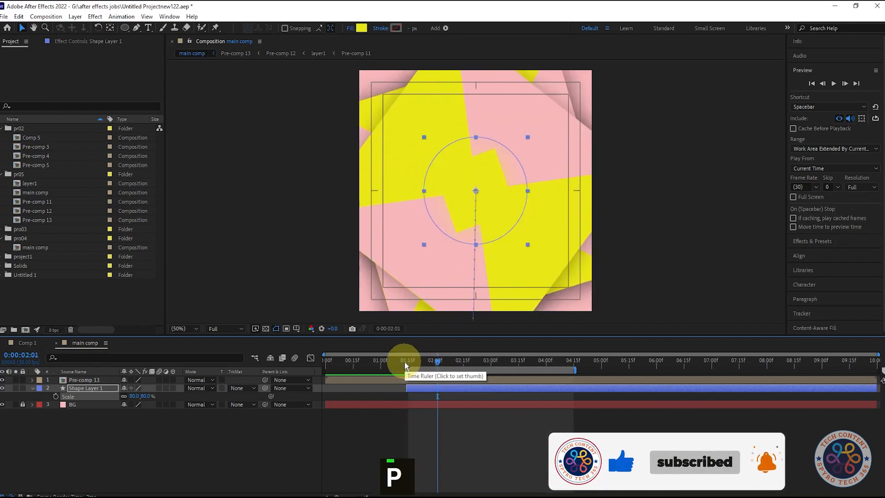
# - Apply Easy Ease to both position keyframes of the yellow circle
pyautogui.moveTo(450, 395); pyautogui.dragTo(387, 401)
pyautogui.click(437, 363)
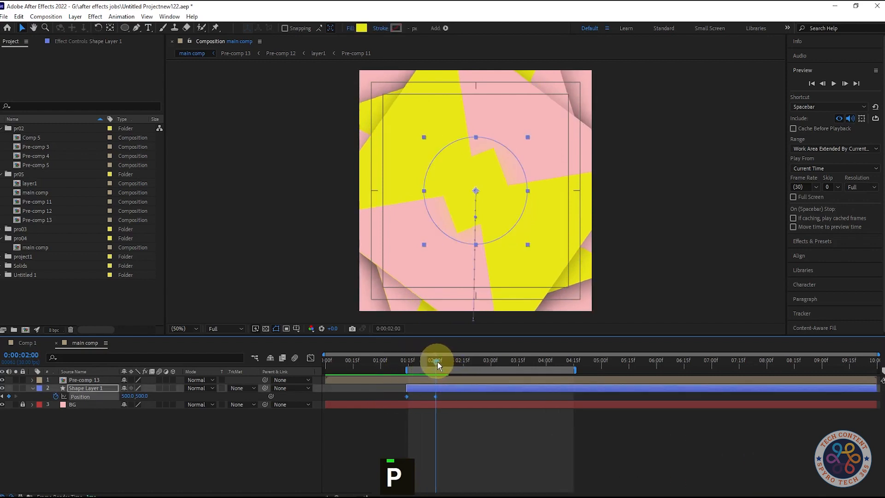
pyautogui.press('F9')
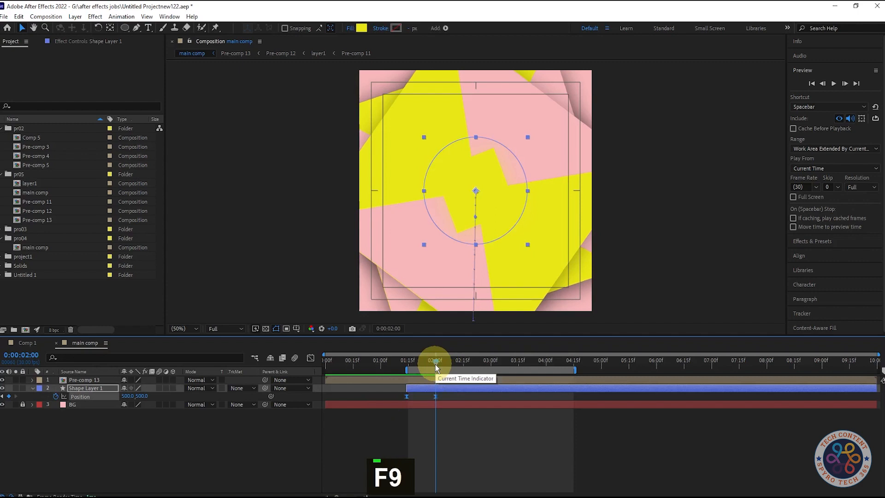
# - Duplicate the yellow circle's layer and shift the copy in time to start at 0:00:02:00
pyautogui.click(99, 436)
pyautogui.click(100, 388)
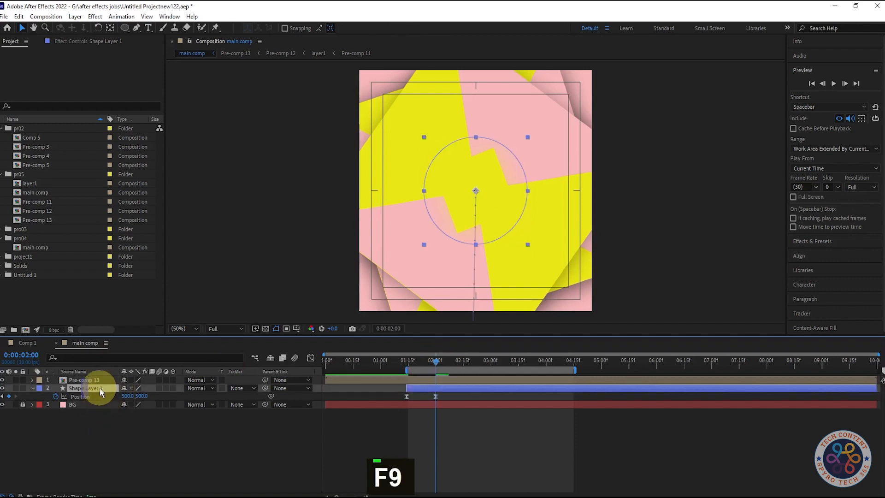
pyautogui.hotkey('ctrl', 'd')
pyautogui.moveTo(456, 391); pyautogui.dragTo(484, 388)
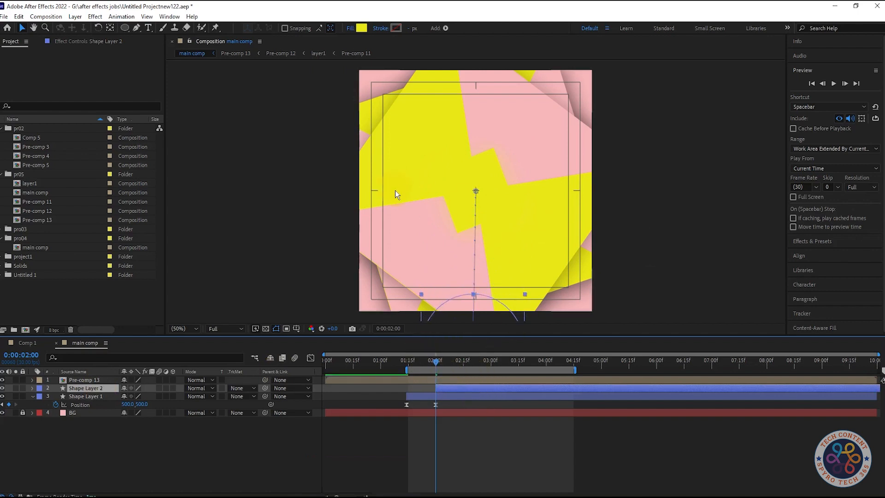
# - Change the duplicate circle's first position keyframe at 0:00:02:00 to about 498, 244, above the centre, and preview the motion
pyautogui.press('p')
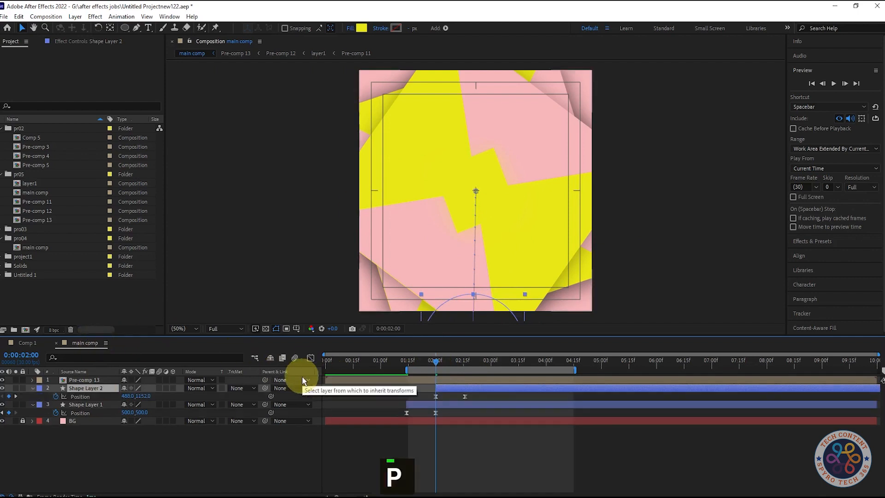
pyautogui.click(435, 397)
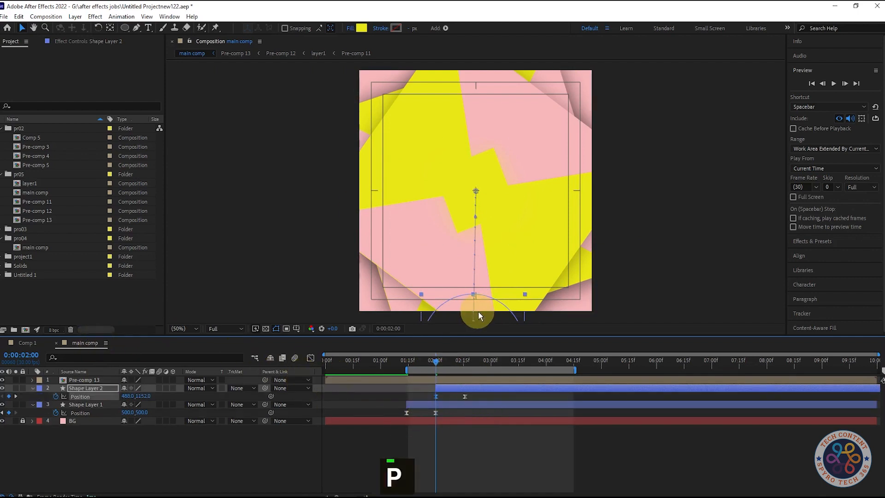
pyautogui.moveTo(480, 284); pyautogui.dragTo(482, 91)
pyautogui.press('shift')
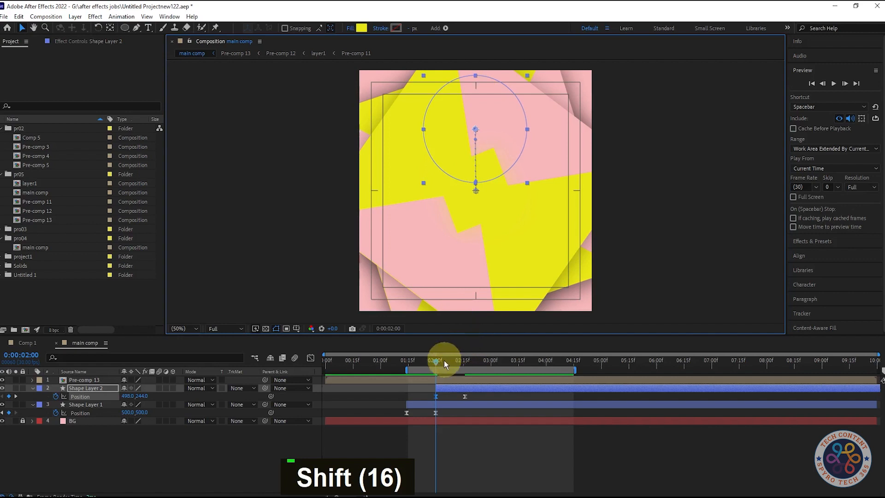
pyautogui.moveTo(435, 364)
pyautogui.mouseDown()
pyautogui.moveTo(522, 358)
pyautogui.moveTo(444, 362)
pyautogui.mouseUp()
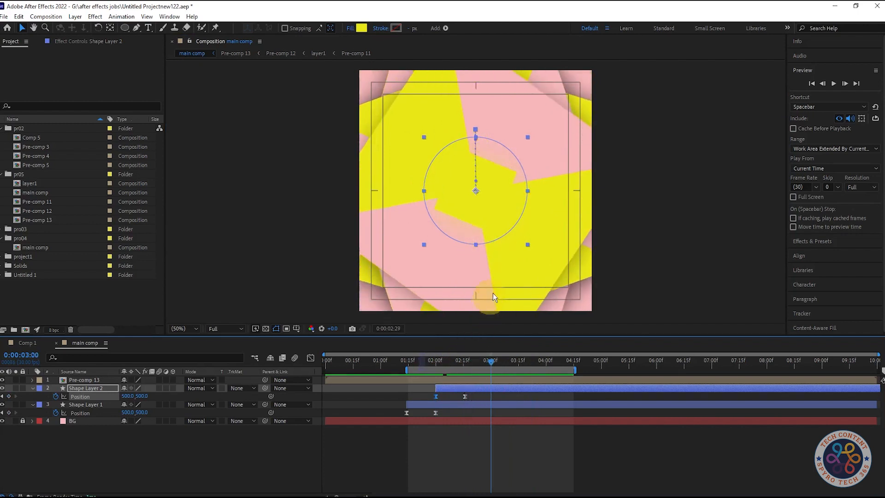
pyautogui.press('space')
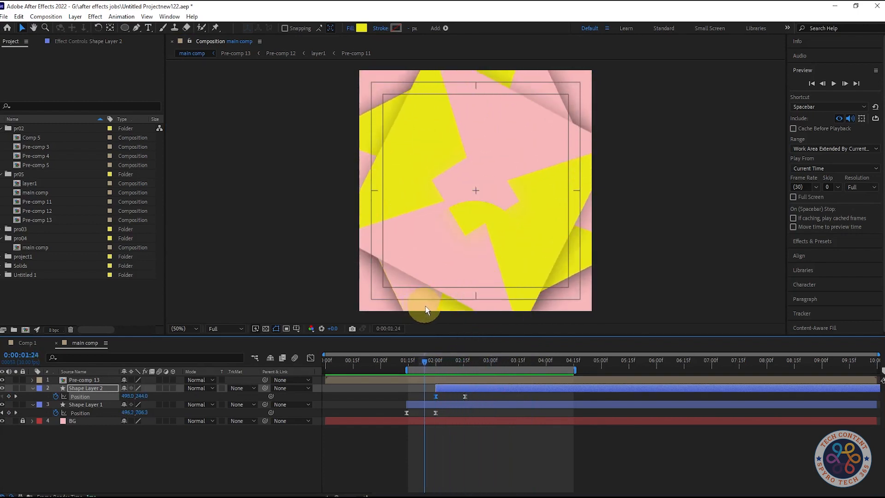
# - Change the fill of the circle on Shape Layer 2 to the pink F7B7BA sampled from the artwork
pyautogui.click(78, 388)
pyautogui.click(360, 29)
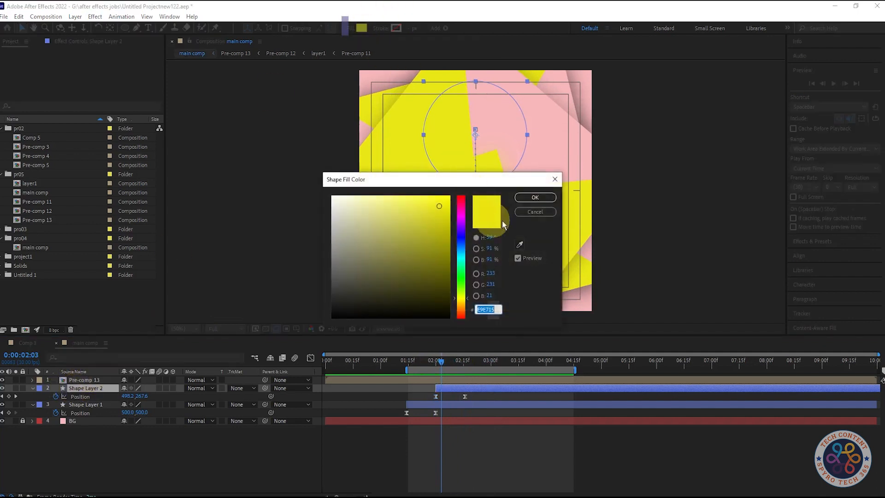
pyautogui.click(520, 240)
pyautogui.click(543, 134)
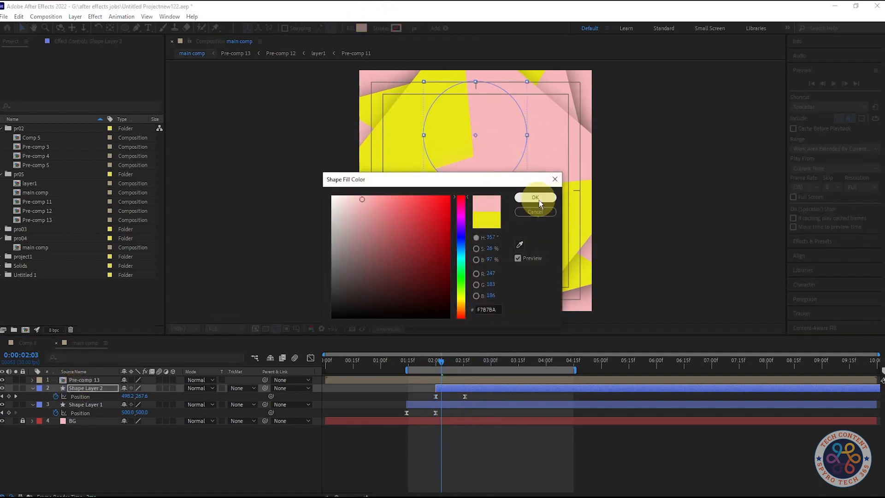
pyautogui.click(535, 197)
pyautogui.moveTo(442, 359)
pyautogui.mouseDown()
pyautogui.moveTo(408, 367)
pyautogui.moveTo(477, 373)
pyautogui.moveTo(429, 373)
pyautogui.moveTo(438, 371)
pyautogui.mouseUp()
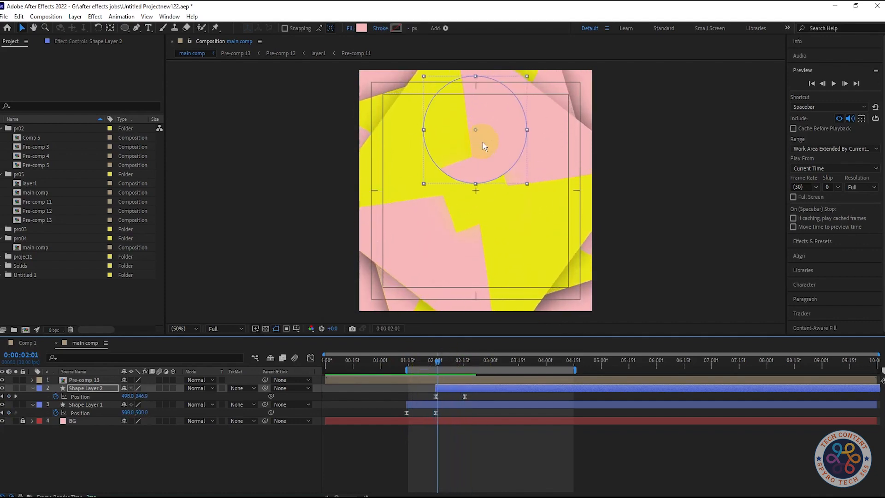
pyautogui.moveTo(483, 142); pyautogui.dragTo(483, 109)
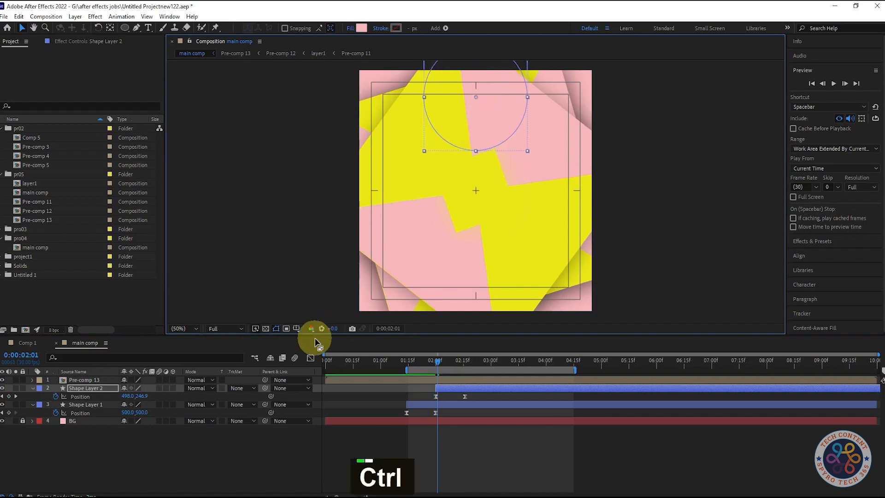
pyautogui.hotkey('ctrl', 'z')
pyautogui.click(172, 462)
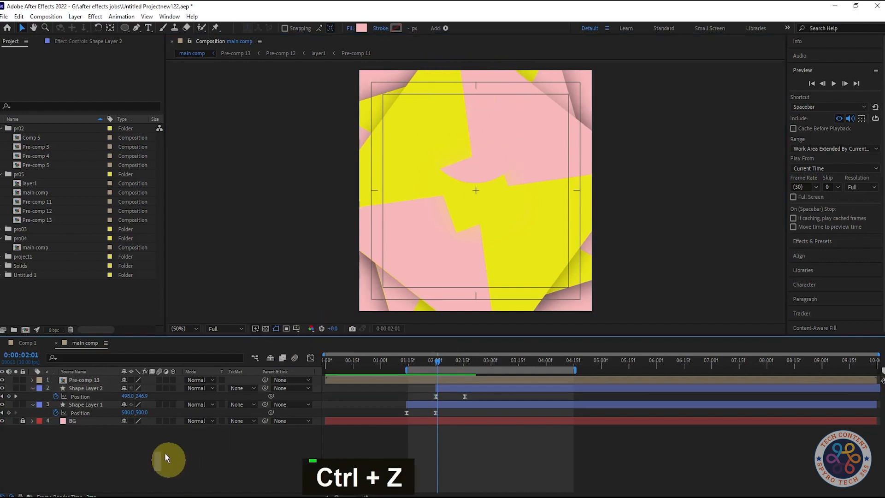
# - Keyframe the pink circle's position at 498.0, 100.9 at 0:00:02:01 and delete its keyframe at 0:00:02:00
pyautogui.click(97, 388)
pyautogui.moveTo(140, 396); pyautogui.dragTo(179, 284)
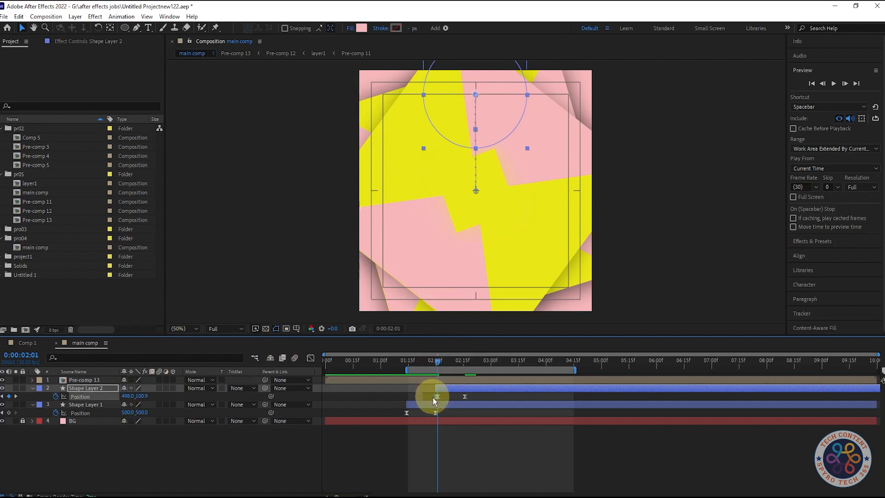
pyautogui.press('Delete')
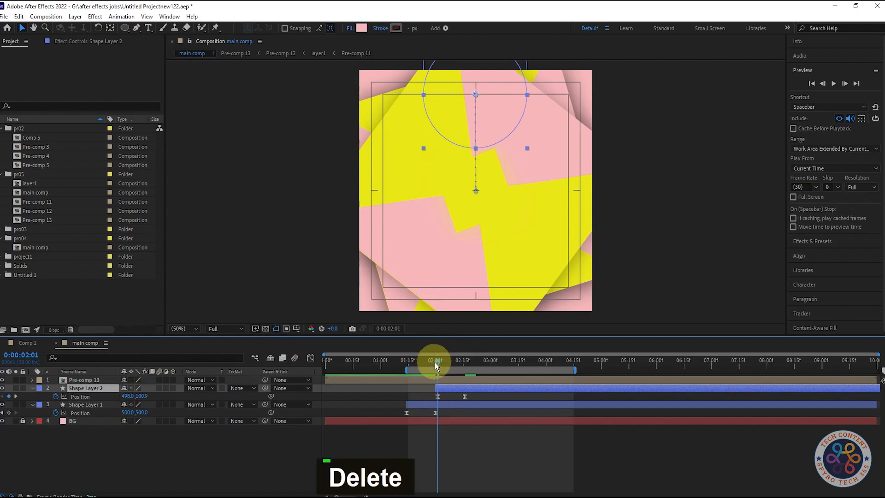
# - Move the pink circle's final position keyframe to 0:00:02:15 and preview the animation from 0:00:01:14
pyautogui.moveTo(436, 364); pyautogui.dragTo(461, 354)
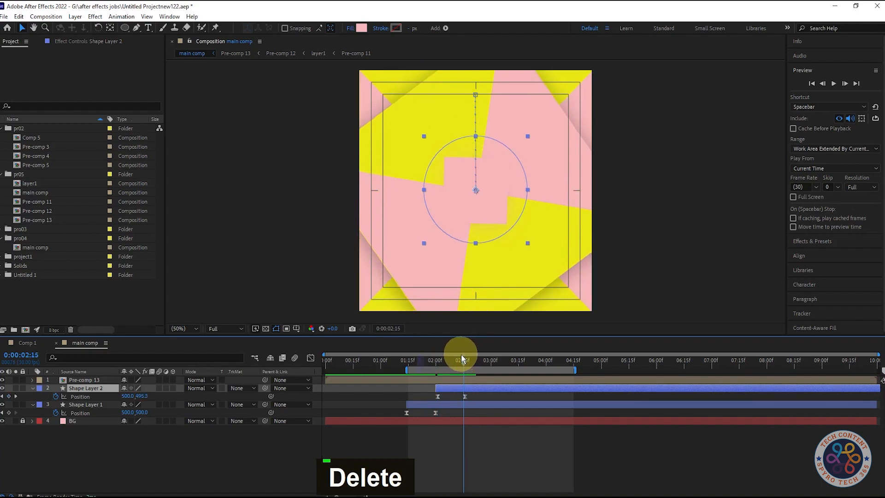
pyautogui.moveTo(465, 397); pyautogui.dragTo(464, 397)
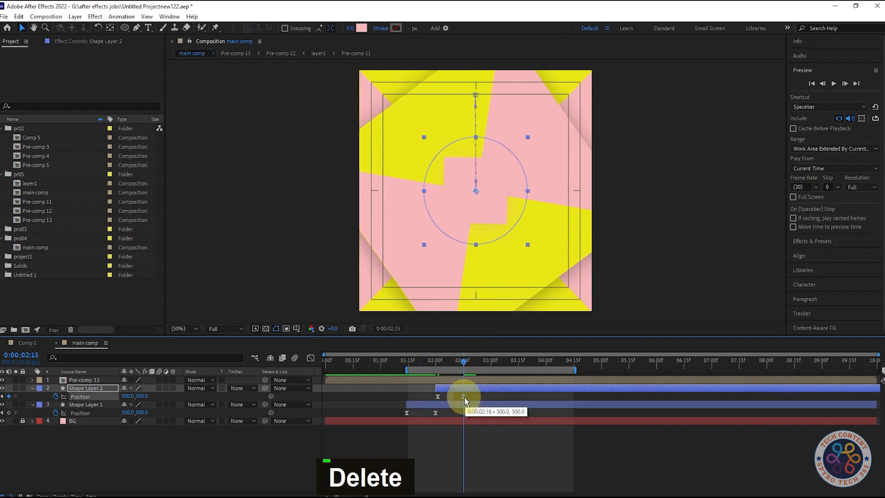
pyautogui.moveTo(459, 364); pyautogui.dragTo(408, 363)
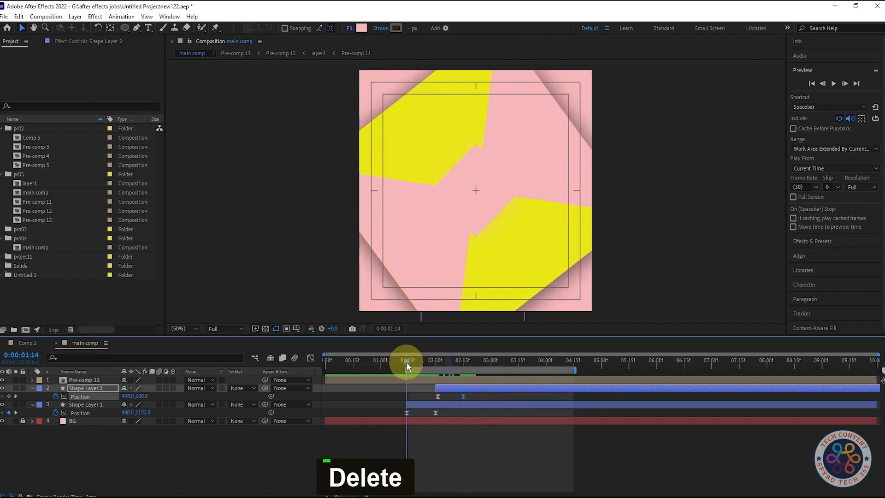
pyautogui.press('space')
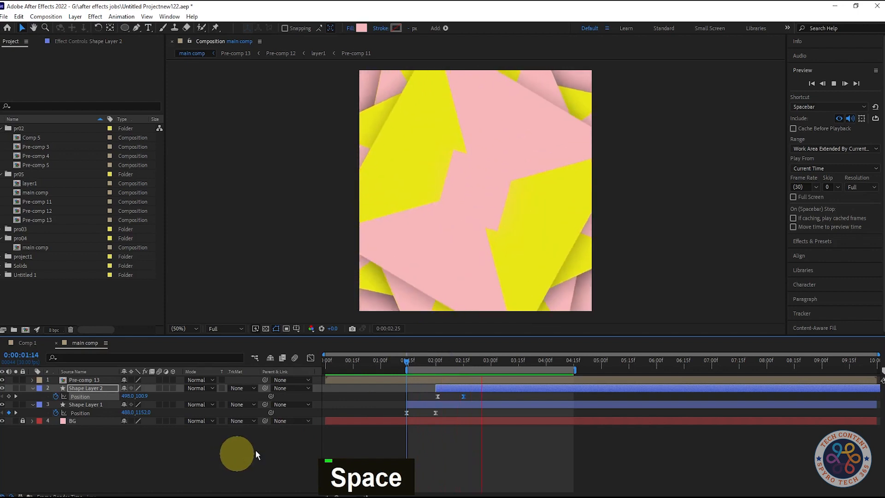
pyautogui.press('space')
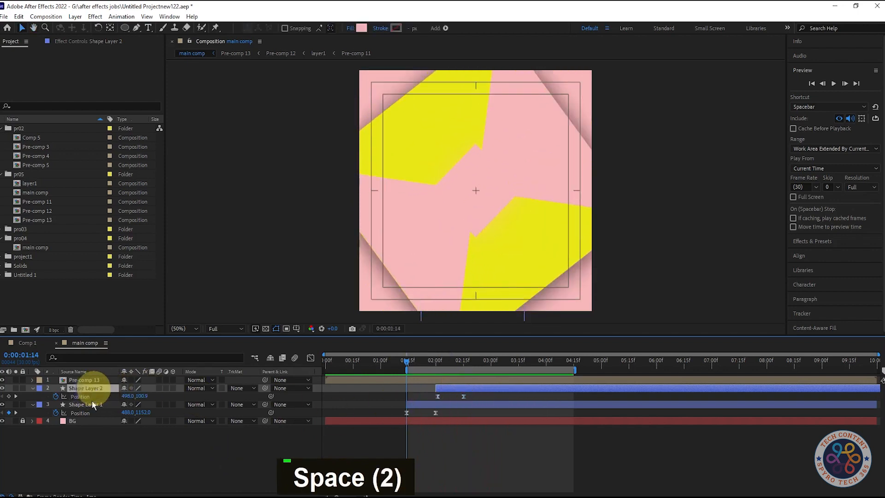
# - Duplicate both circle layers, stack the copies above the originals and shift the pair to start at 0:00:02:15
pyautogui.keyDown('shift'); pyautogui.click(90, 408); pyautogui.keyUp('shift')
pyautogui.hotkey('ctrl', 'd')
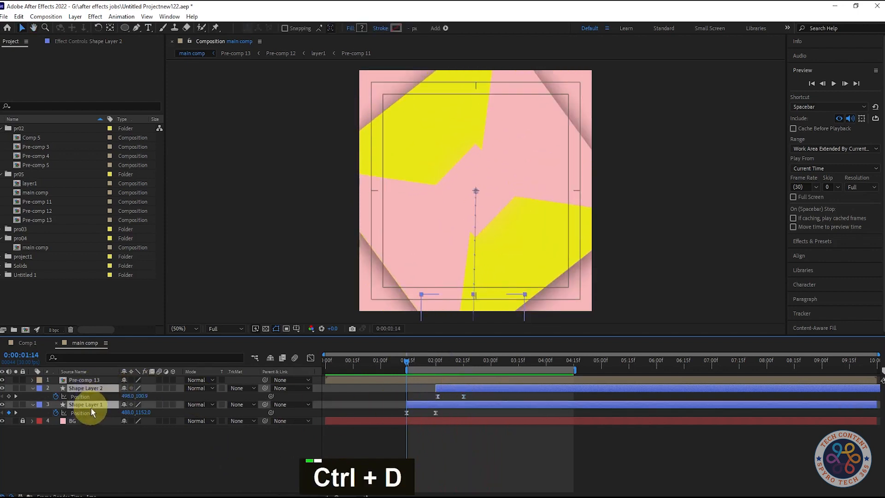
pyautogui.moveTo(98, 409); pyautogui.dragTo(98, 394)
pyautogui.moveTo(463, 391); pyautogui.dragTo(498, 392)
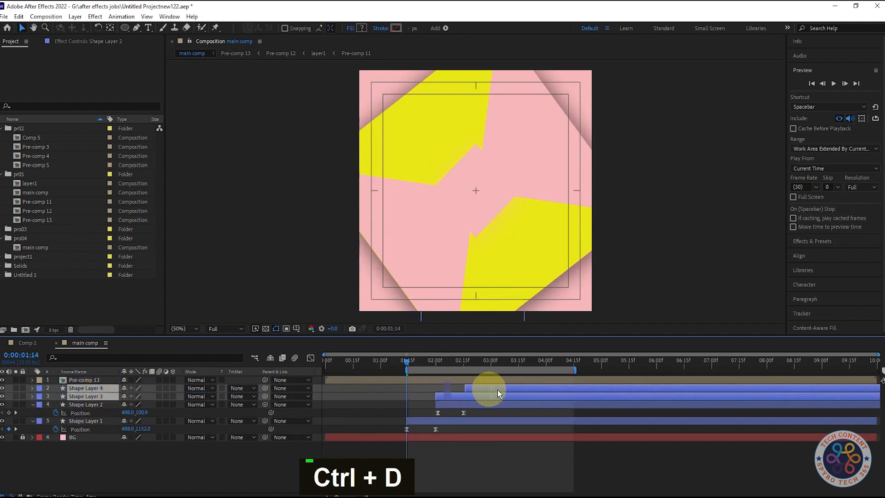
pyautogui.click(464, 364)
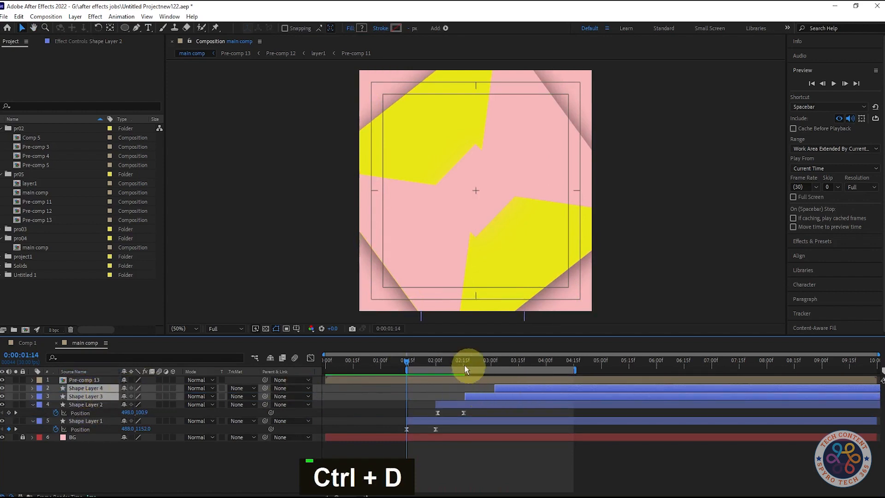
pyautogui.click(462, 365)
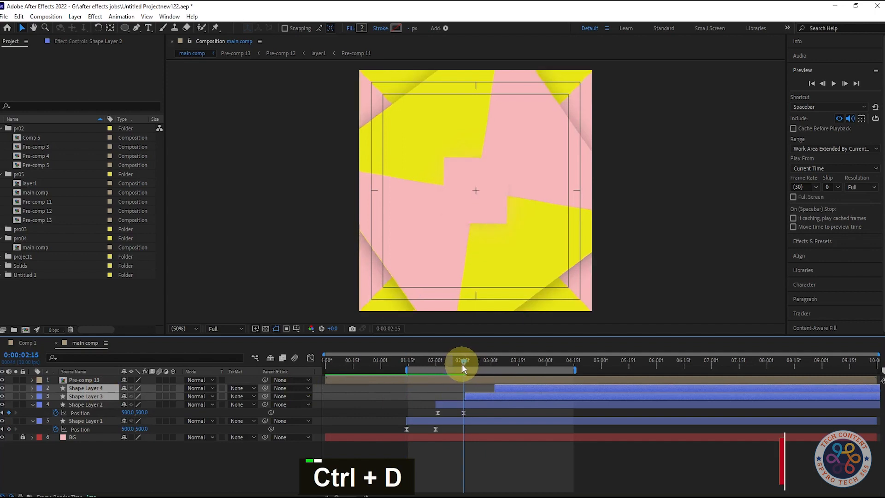
pyautogui.moveTo(488, 397); pyautogui.dragTo(487, 397)
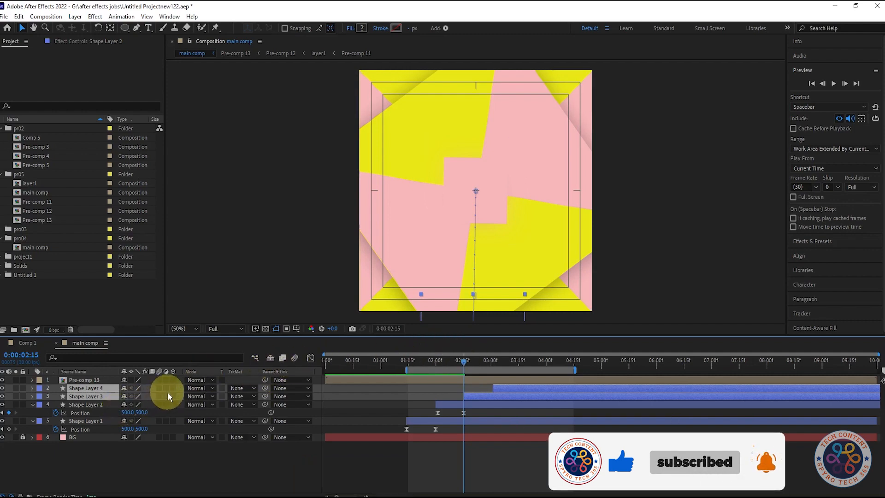
# - Duplicate Shape Layers 3 and 4, stack the copies above them, shift the new pair to start at 0:00:03:01 and preview
pyautogui.hotkey('ctrl', 'd')
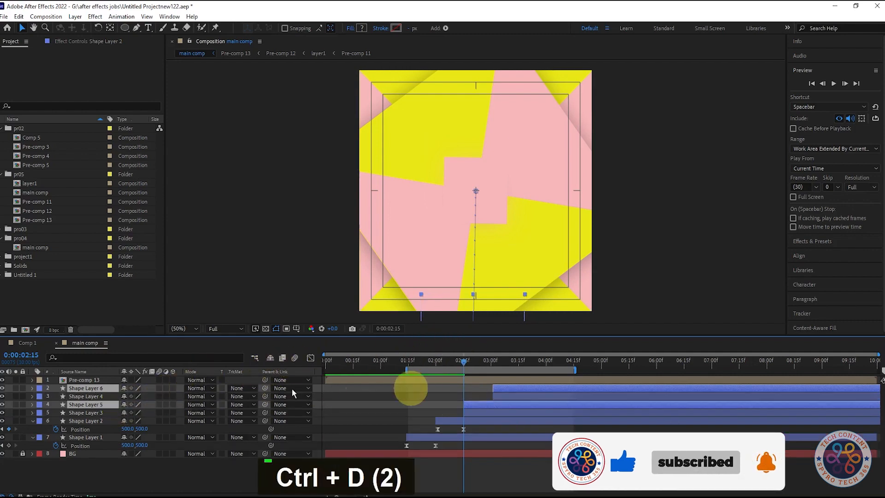
pyautogui.moveTo(96, 407); pyautogui.dragTo(98, 395)
pyautogui.moveTo(467, 360); pyautogui.dragTo(495, 358)
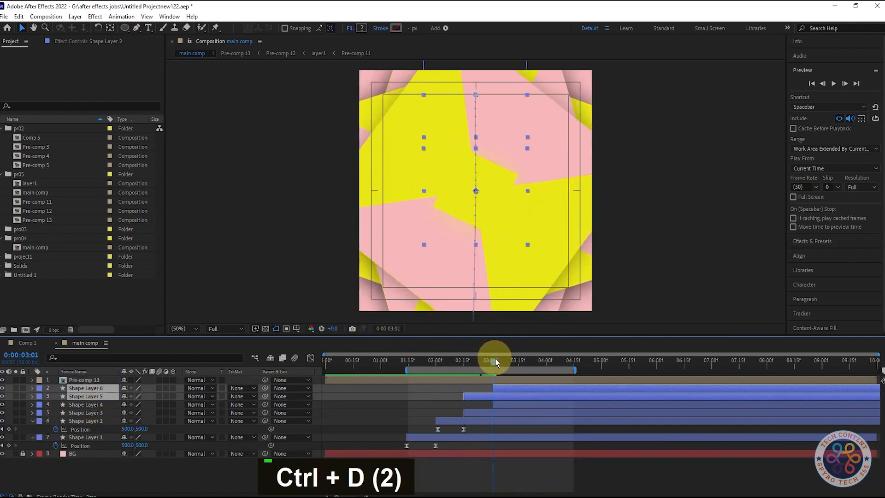
pyautogui.press('[')
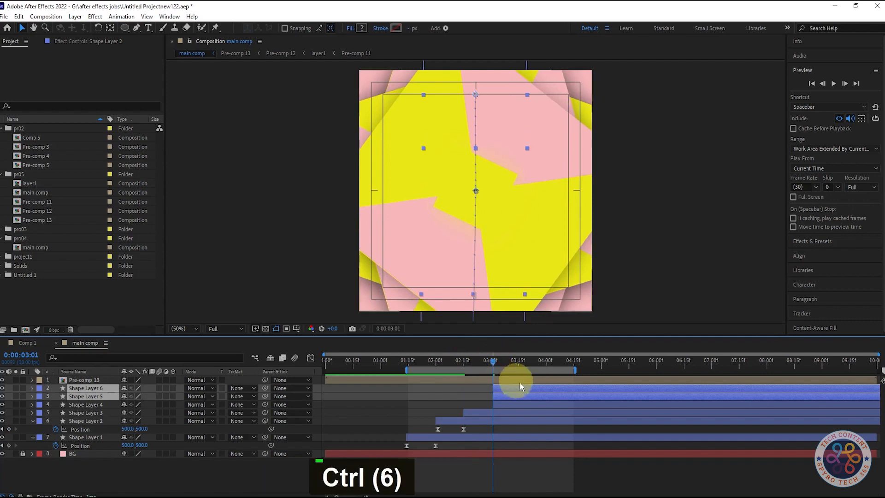
pyautogui.hotkey('ctrl', 'z')
pyautogui.moveTo(514, 396); pyautogui.dragTo(544, 394)
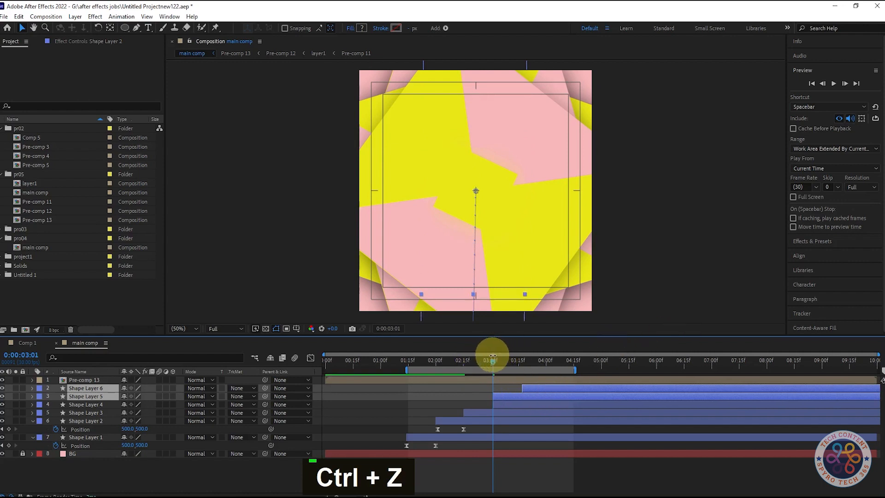
pyautogui.moveTo(493, 358); pyautogui.dragTo(406, 361)
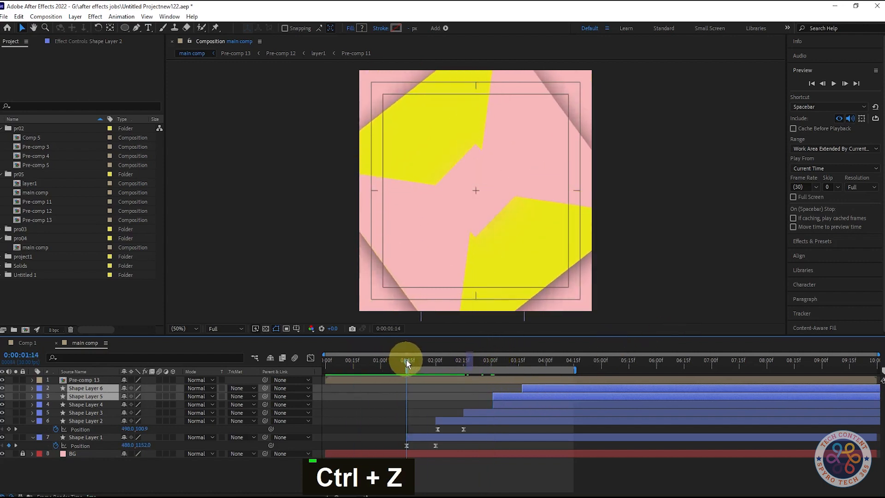
pyautogui.press('space')
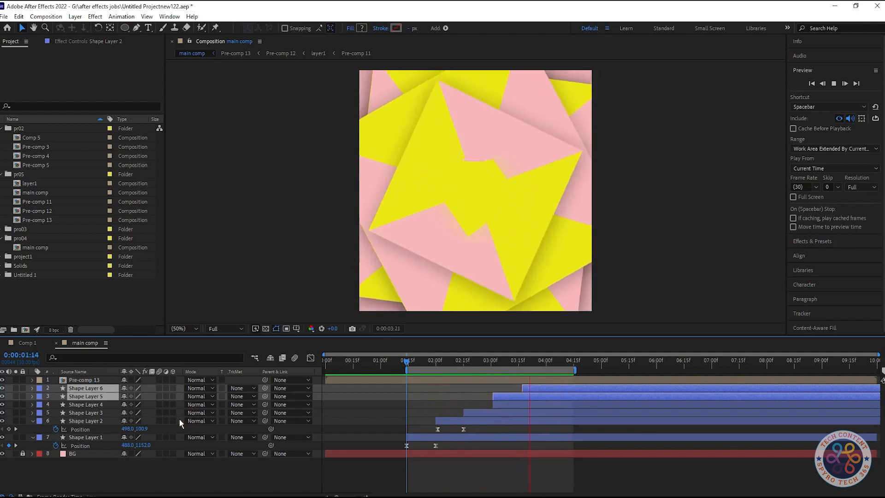
# - Shift Shape Layers 5 and 6 later so the pair starts at 0:00:03:14, and preview the animation
pyautogui.moveTo(548, 386); pyautogui.dragTo(571, 392)
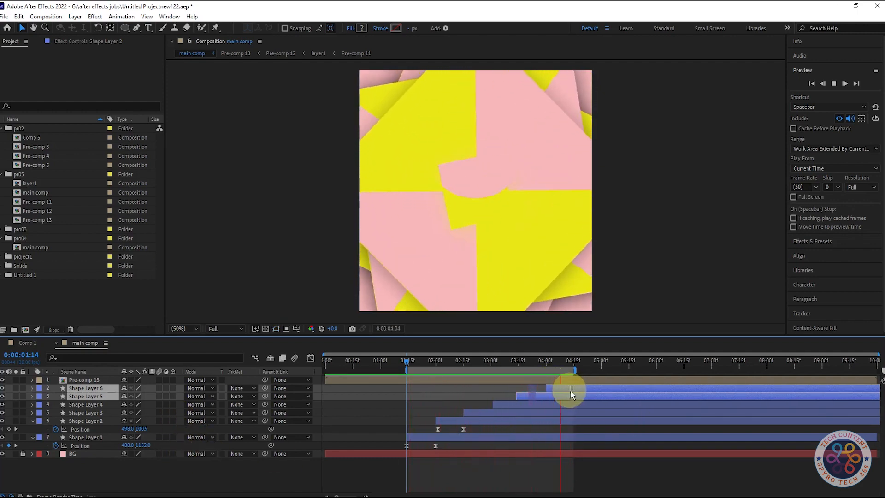
pyautogui.press('space')
pyautogui.click(520, 364)
pyautogui.moveTo(520, 363); pyautogui.dragTo(517, 363)
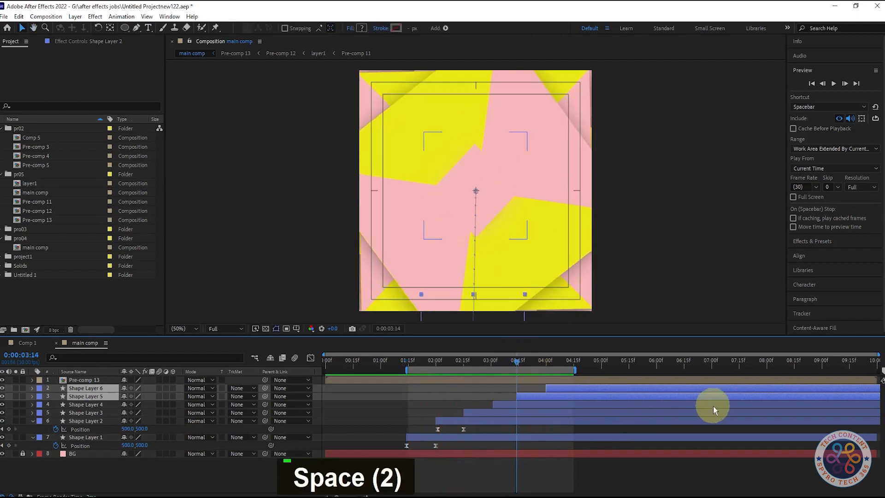
pyautogui.press('space')
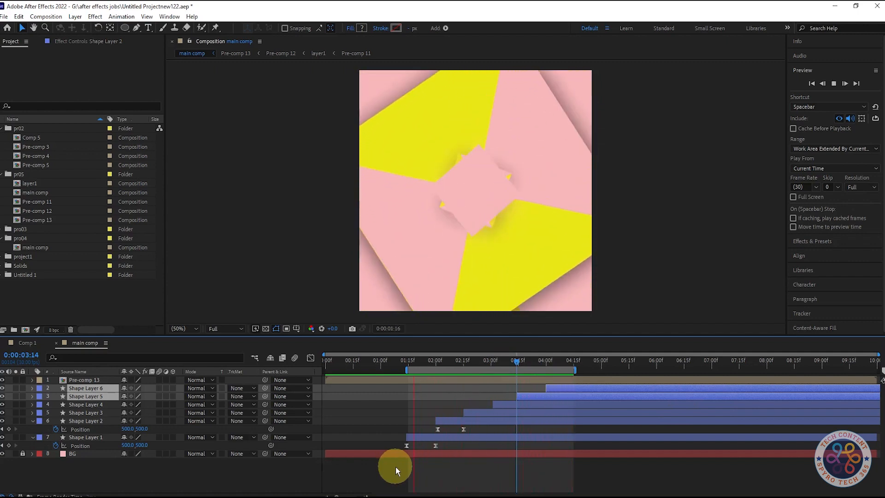
# - Stop the preview, save the project and collapse the revealed position keyframes of the shape layers
pyautogui.press('space')
pyautogui.click(251, 474)
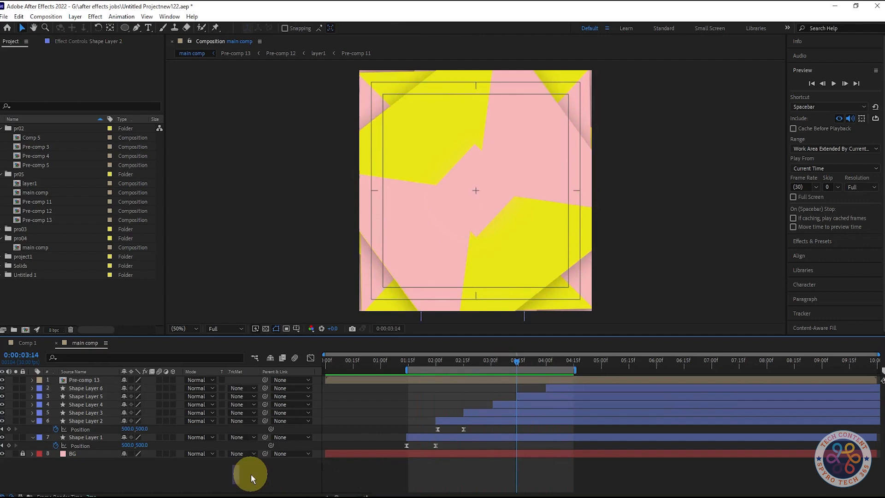
pyautogui.hotkey('ctrl', 's')
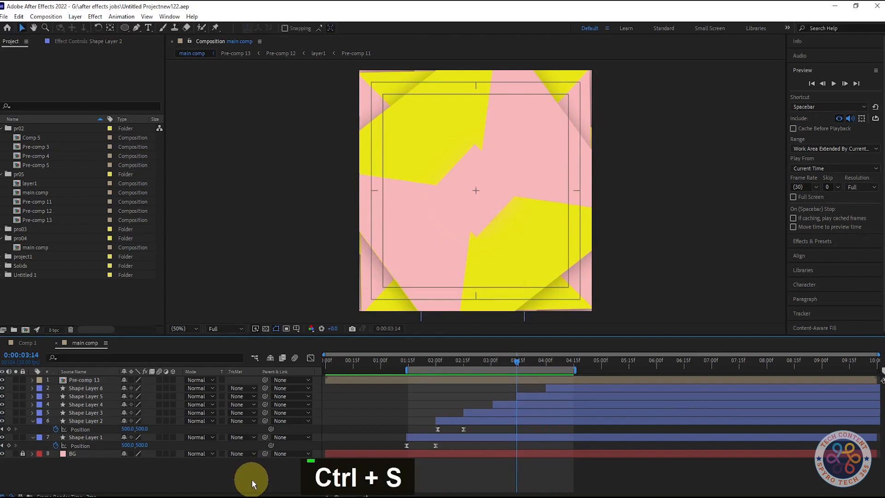
pyautogui.press('u')
pyautogui.press('u')
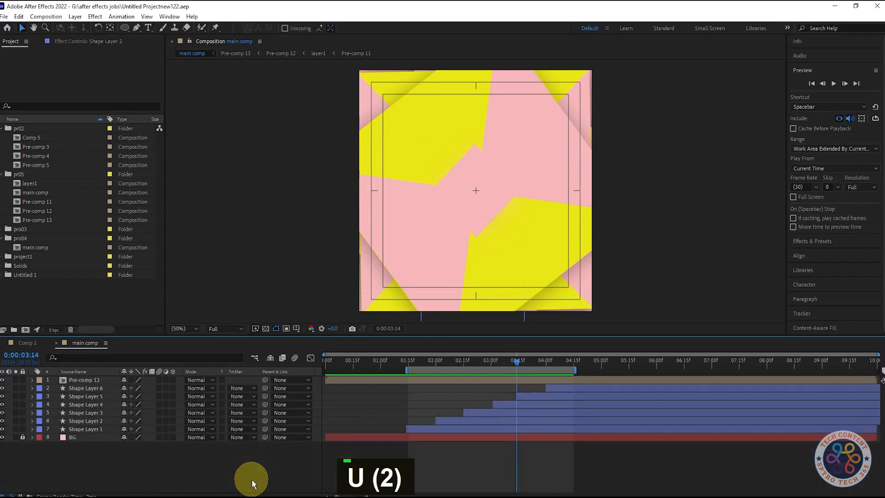
# - Move the current time to 0:00:04:14 near the end of the work area and save the project
pyautogui.moveTo(518, 364); pyautogui.dragTo(572, 358)
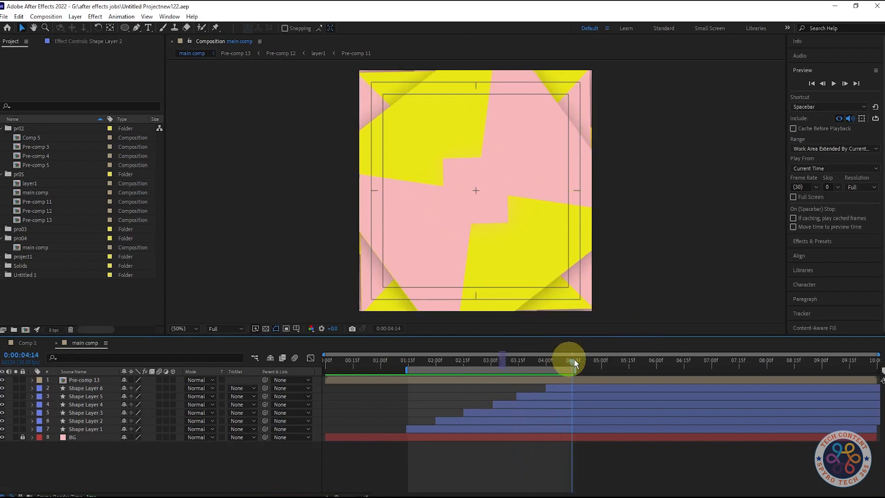
pyautogui.press('shift')
pyautogui.press('shift')
pyautogui.press('shift')
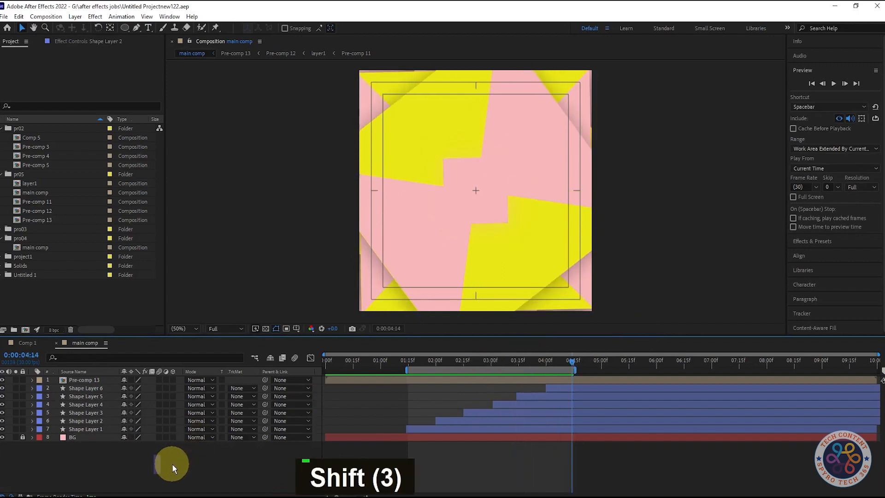
pyautogui.hotkey('ctrl', 's')
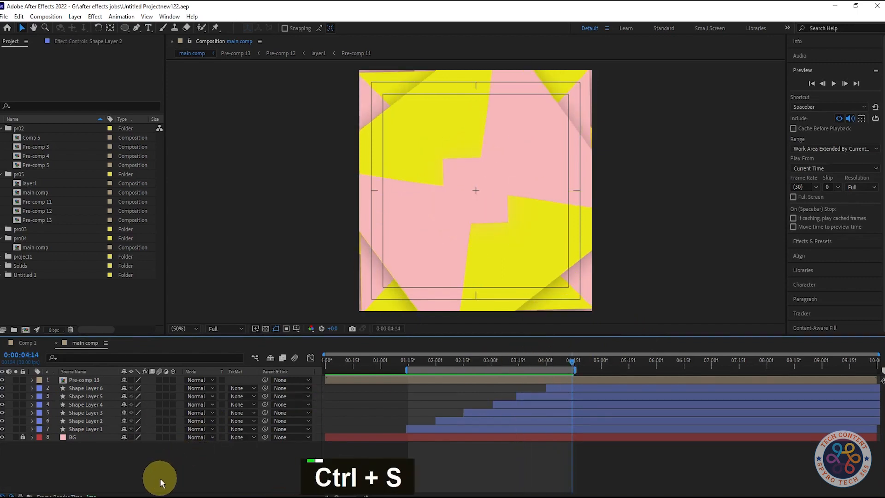
pyautogui.press('ctrl')
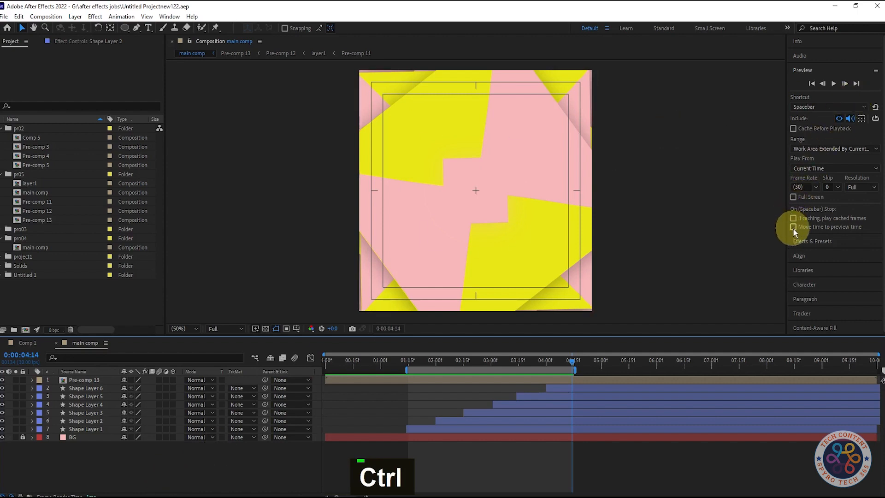
# - Turn on full-screen preview and play the main comp animation
pyautogui.click(794, 197)
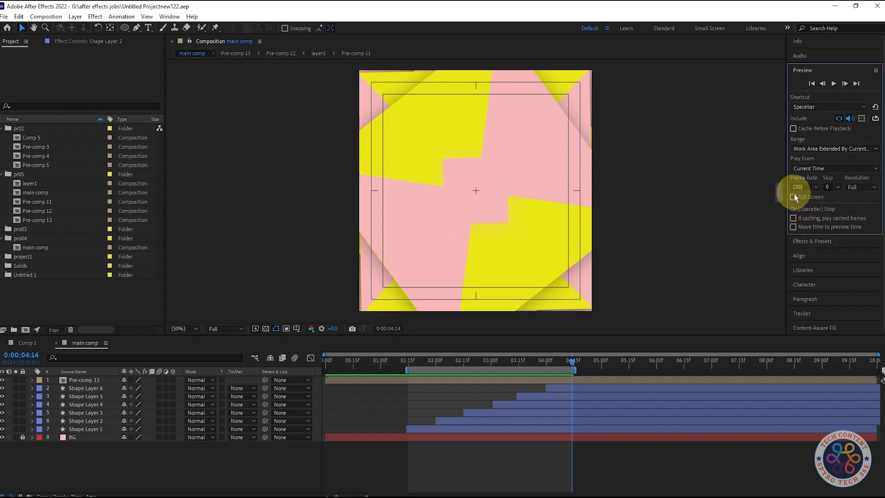
pyautogui.click(195, 330)
pyautogui.click(278, 266)
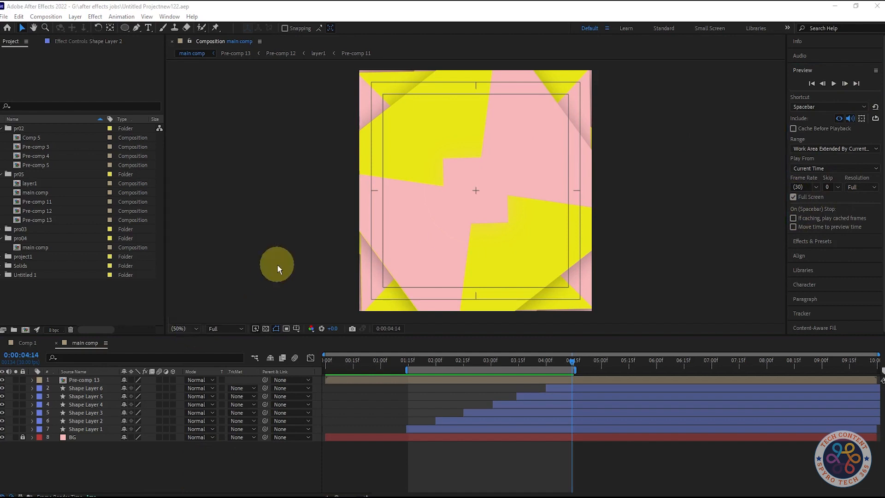
pyautogui.press('space')
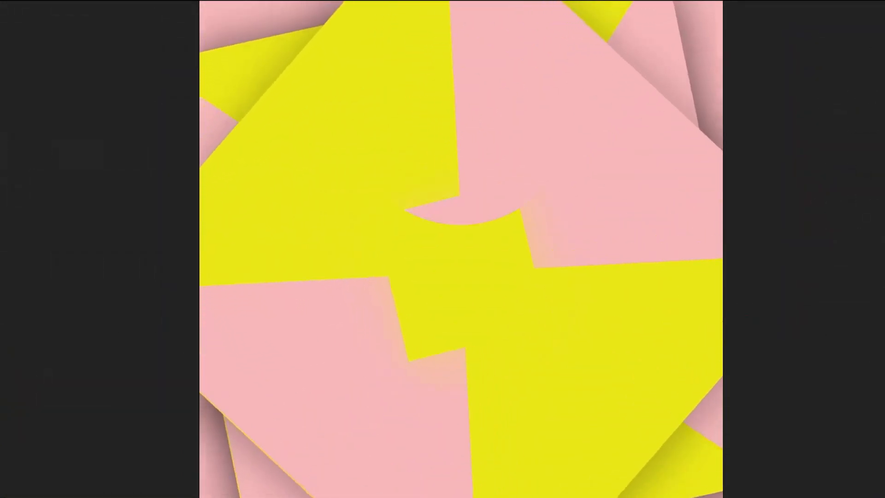